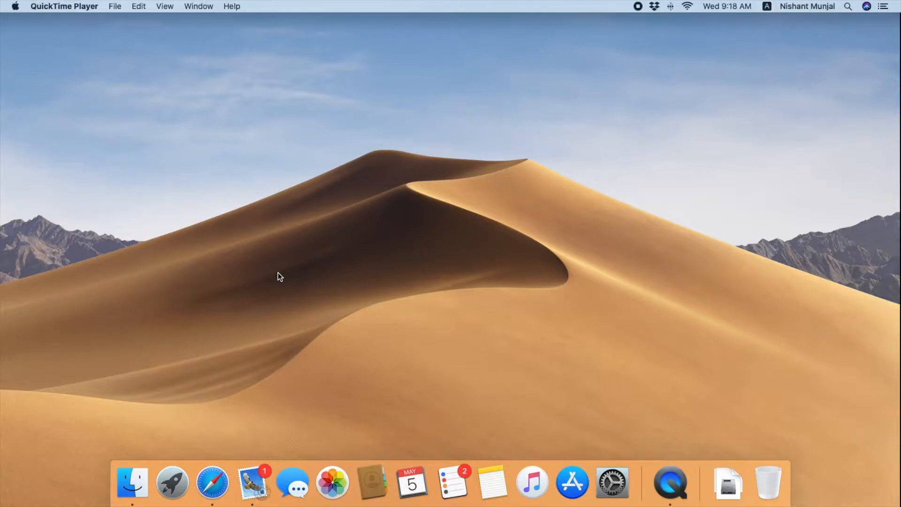
Launch Safari from the Dock
left_click(221, 468)
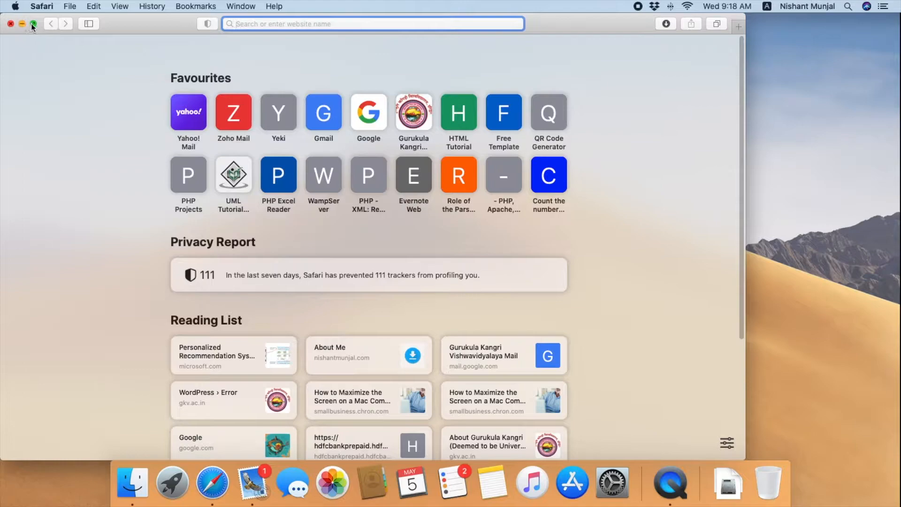
Make Safari full screen and try going to 'mendley' from the address bar
left_click(32, 24)
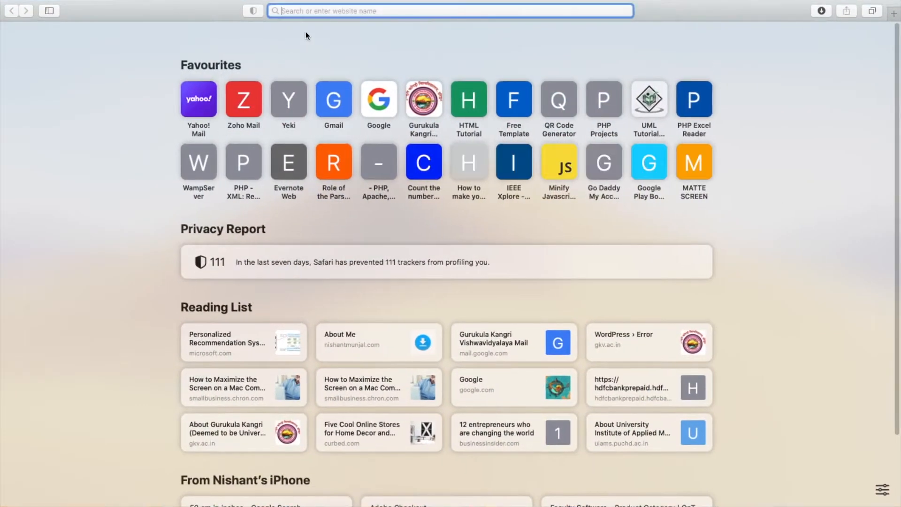
type("mend")
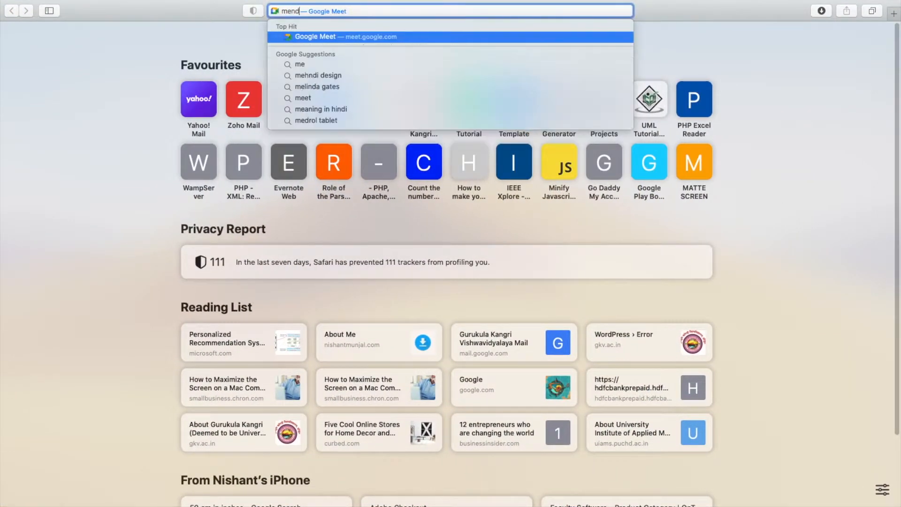
type("ley")
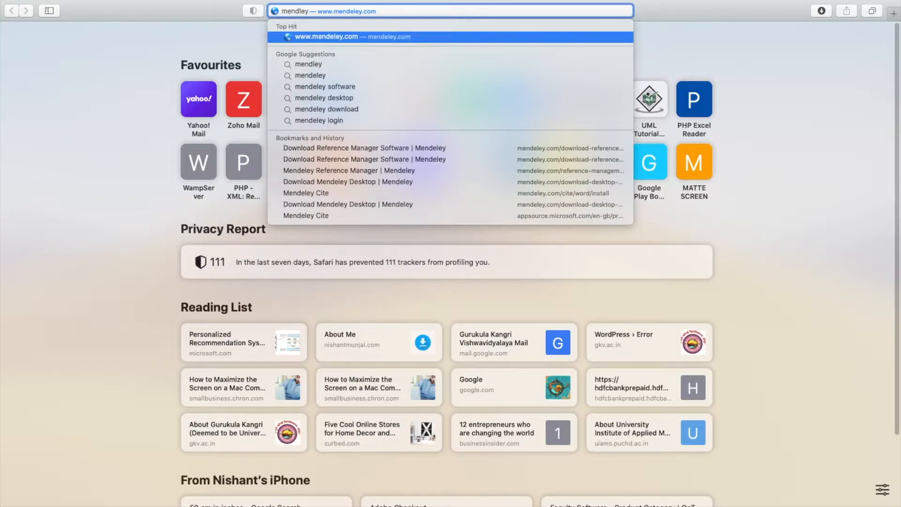
key("Return")
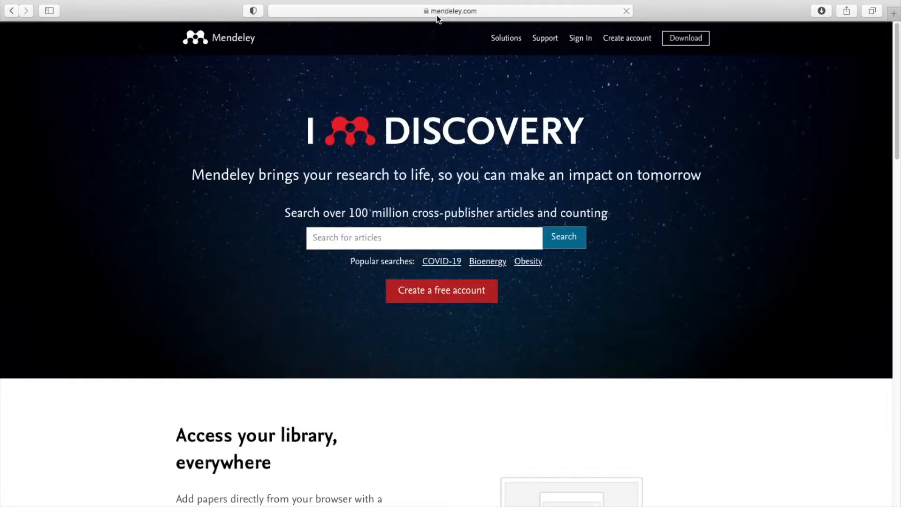
Search Google for 'mendeley' and open the Download Mendeley Desktop result
left_click(441, 13)
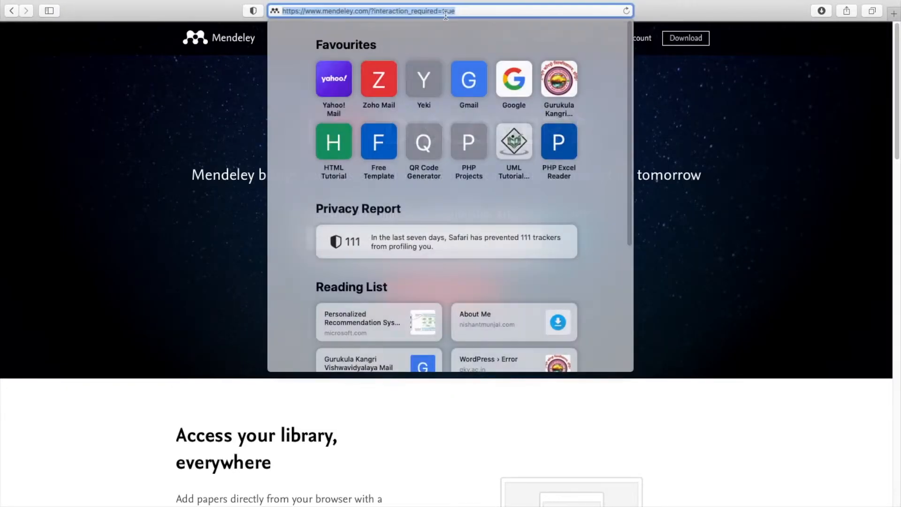
type("google")
key("Return")
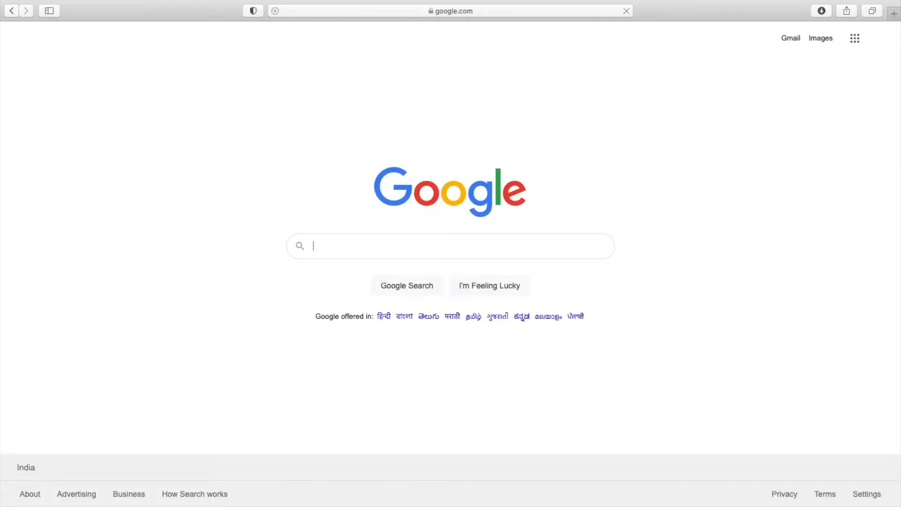
type("mendeley")
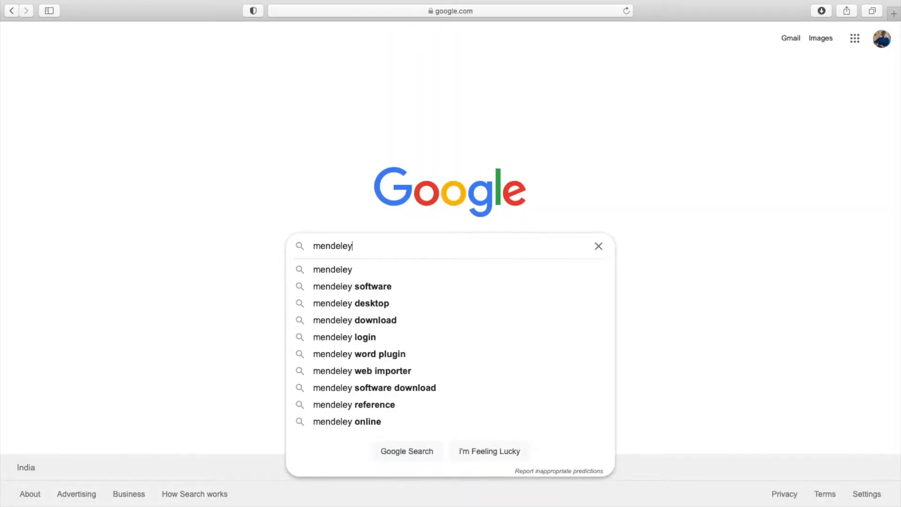
key("Return")
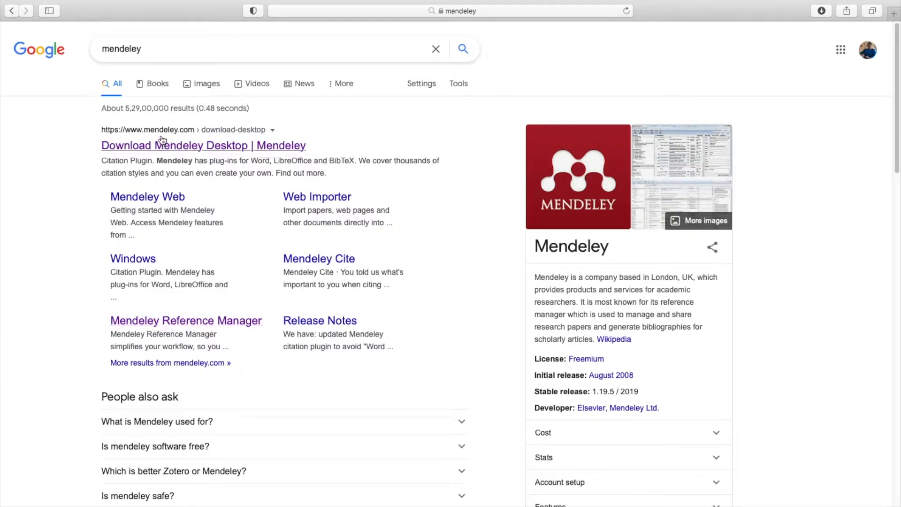
left_click(183, 149)
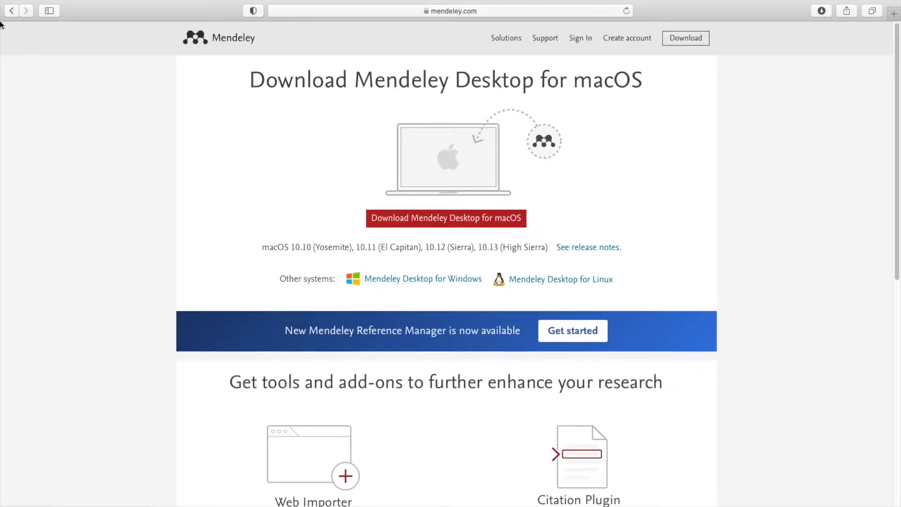
Find Mendeley Desktop in the app launcher by searching 'mend' and launch it
mouse_move(0, 0)
left_click(441, 209)
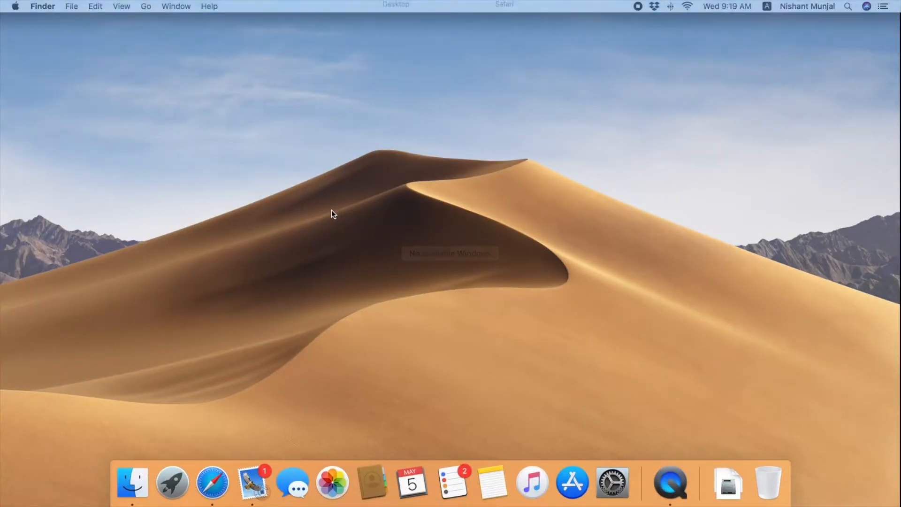
key("F4")
type("mendl")
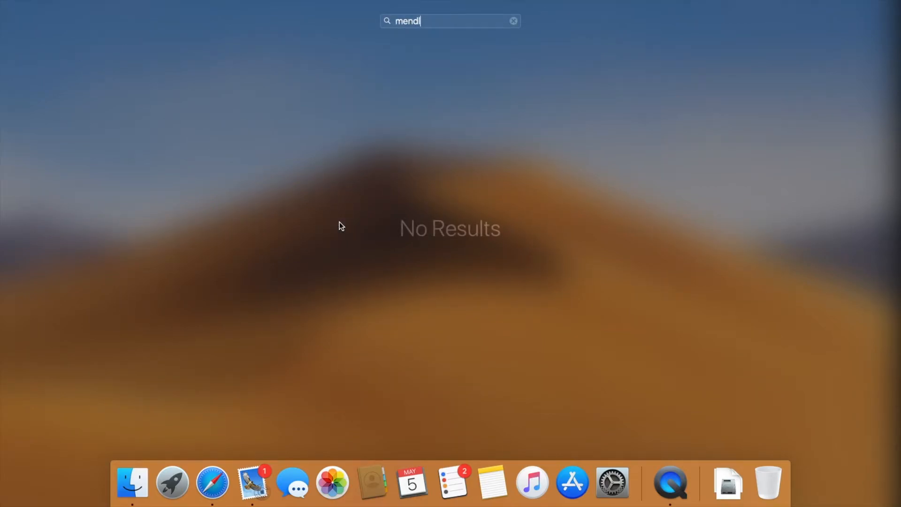
key("BackSpace")
key("Right")
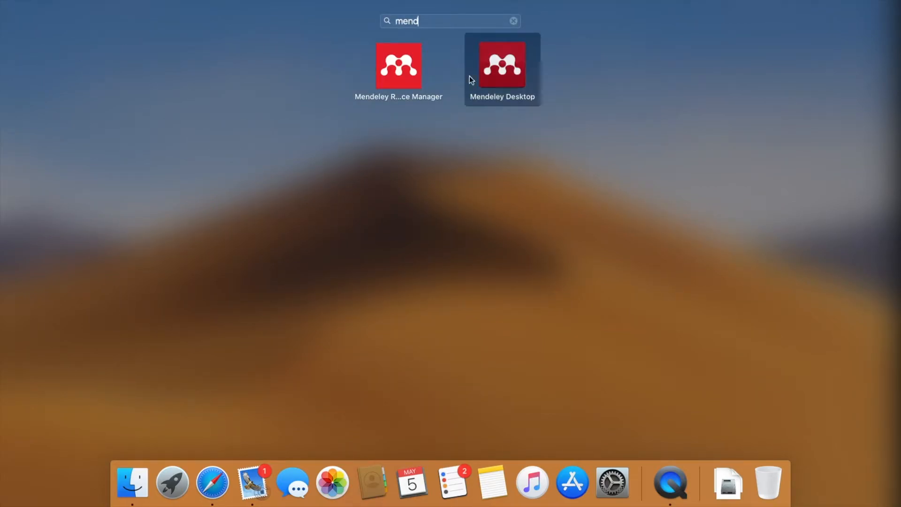
left_click(517, 68)
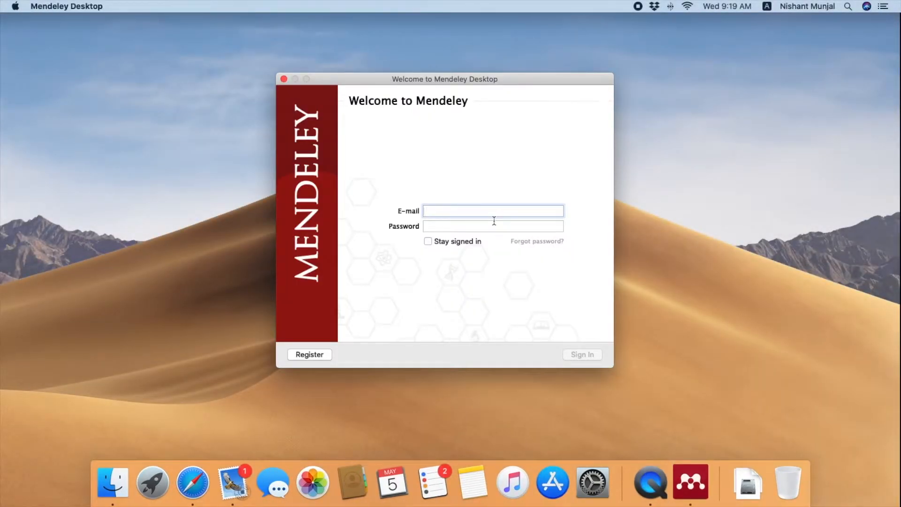
Sign in with the Mendeley account e-mail and password
key("Tab")
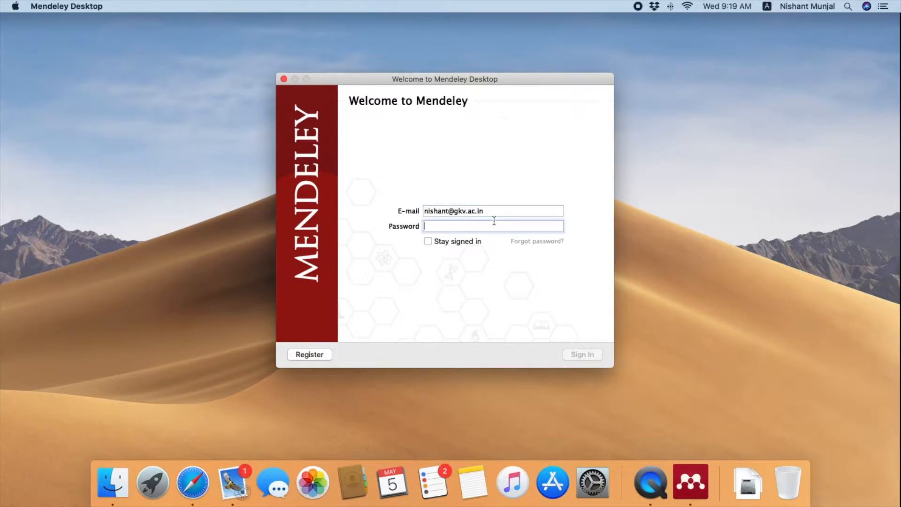
type("••••••••••")
key("Return")
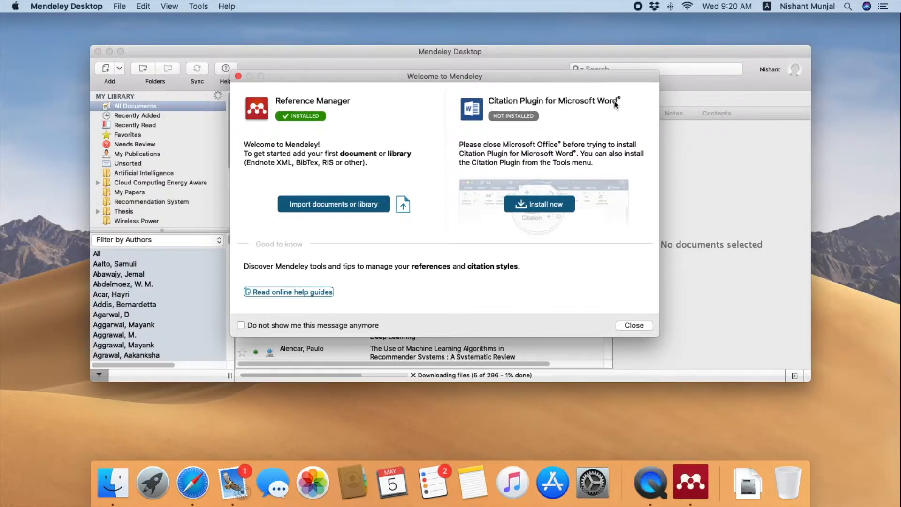
Install the Word citation plugin, stop the welcome message reappearing, close the tour, and check Tools
left_click(540, 205)
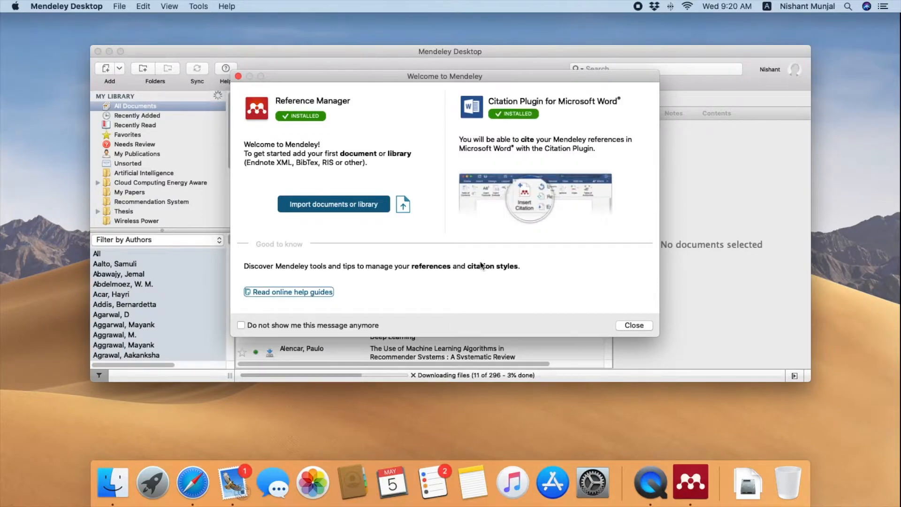
left_click(304, 325)
left_click(635, 325)
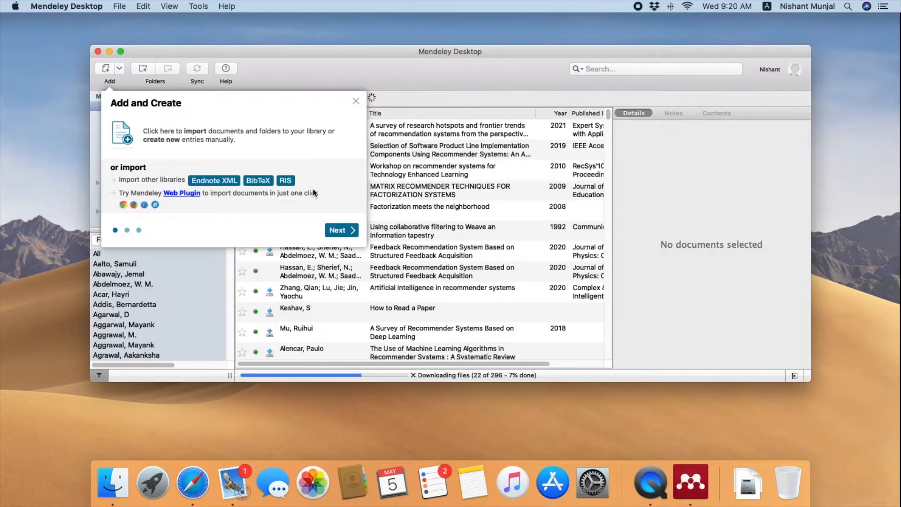
left_click(355, 100)
left_click_drag(202, 55, 163, 28)
left_click(195, 6)
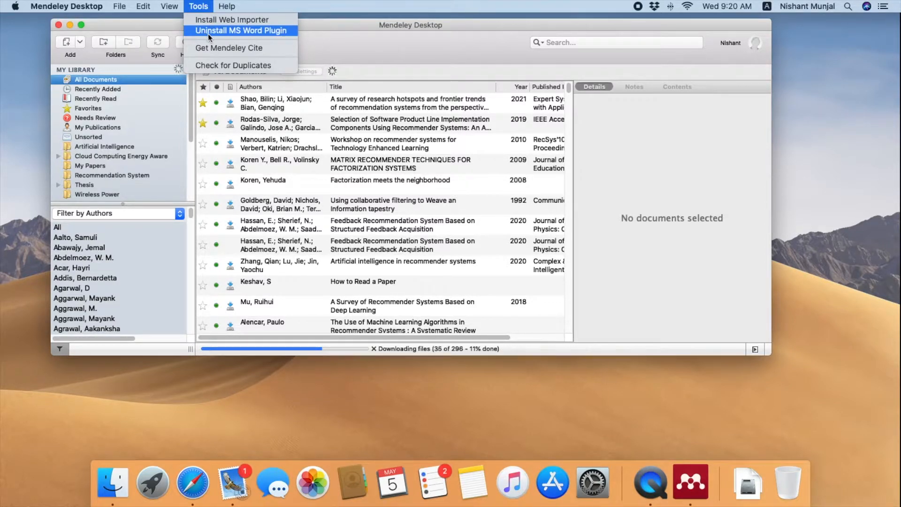
Launch Word, open a full-screen Blank Document with the References tab showing, and dismiss the rating prompt
left_click(411, 56)
key("F4")
type("word")
key("Return")
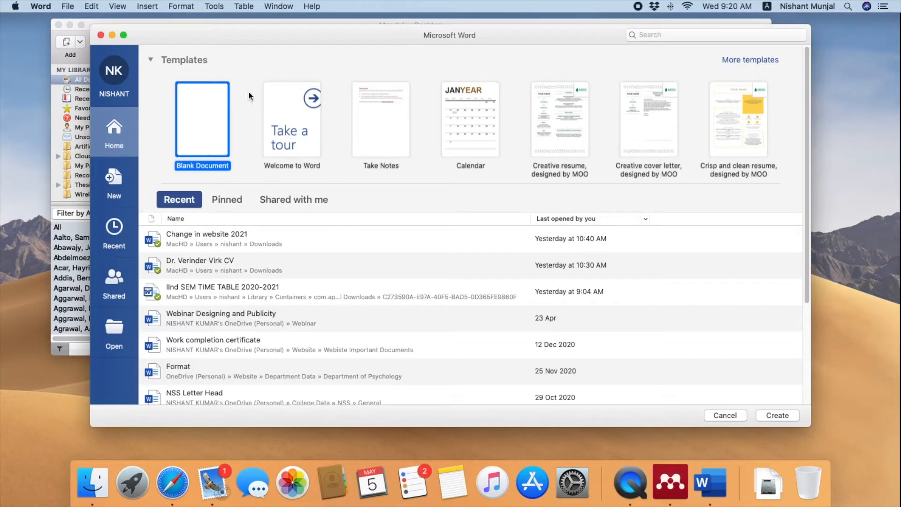
double_click(203, 113)
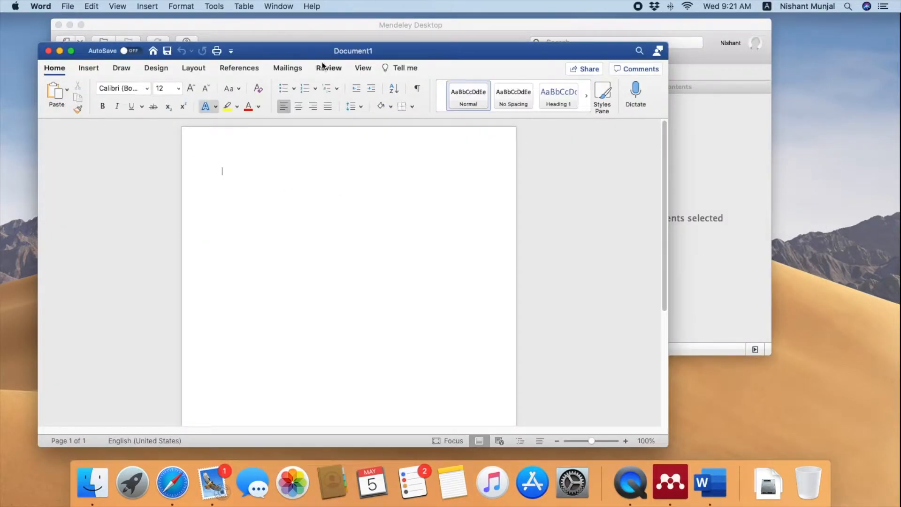
left_click(71, 51)
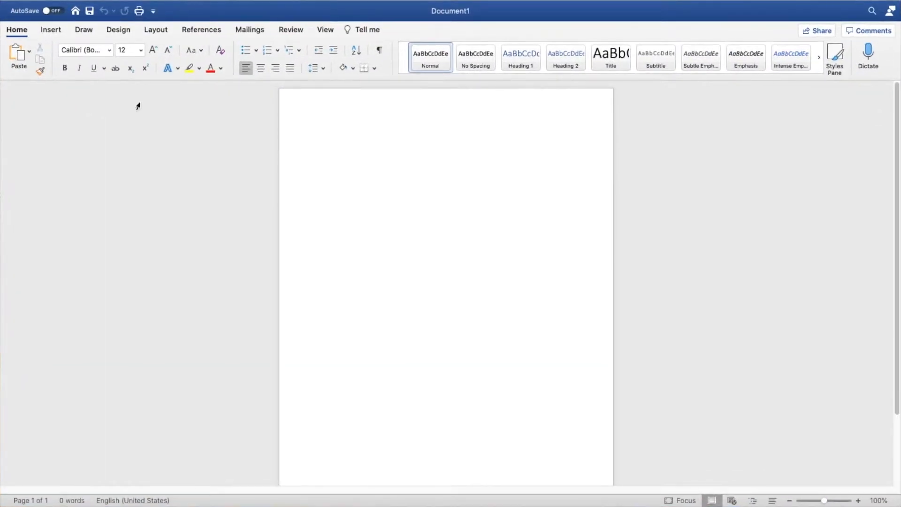
left_click(200, 30)
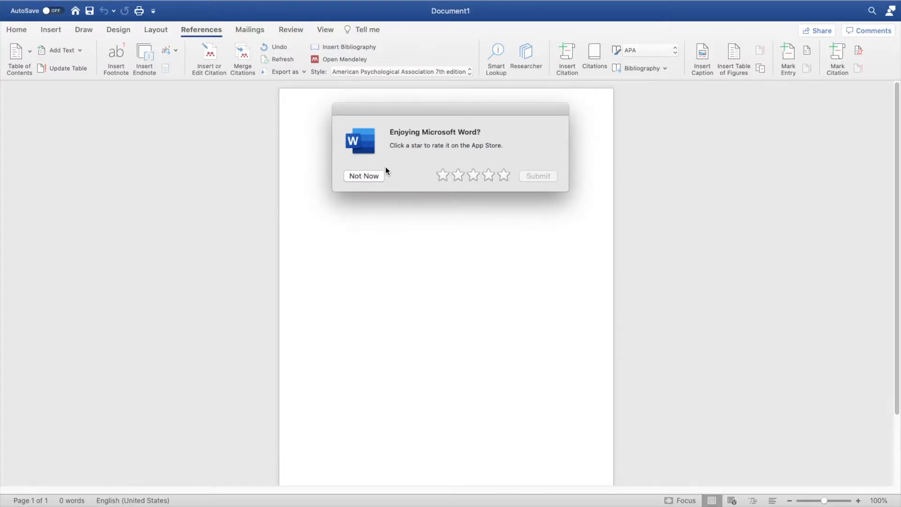
left_click(372, 176)
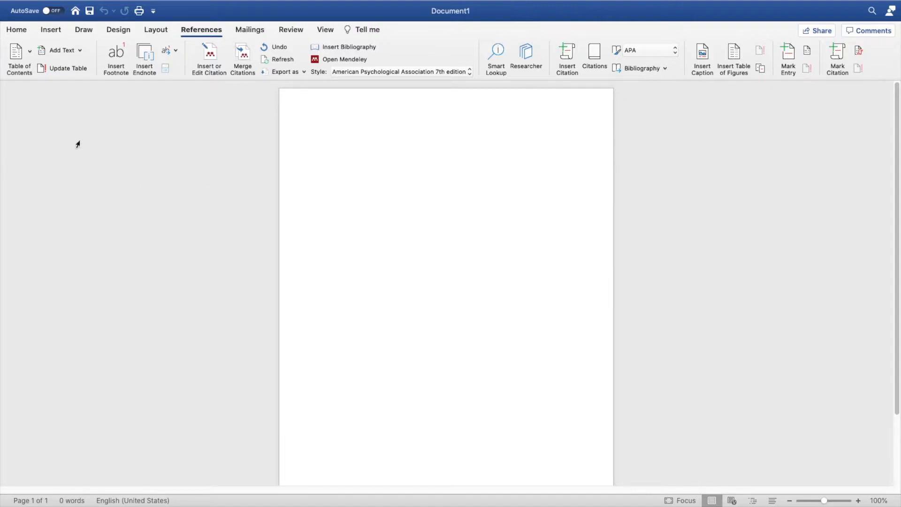
Browse the Cloud Computing and Artificial Intelligence folders, then switch to All Documents and scroll the list
mouse_move(1, 2)
left_click(401, 237)
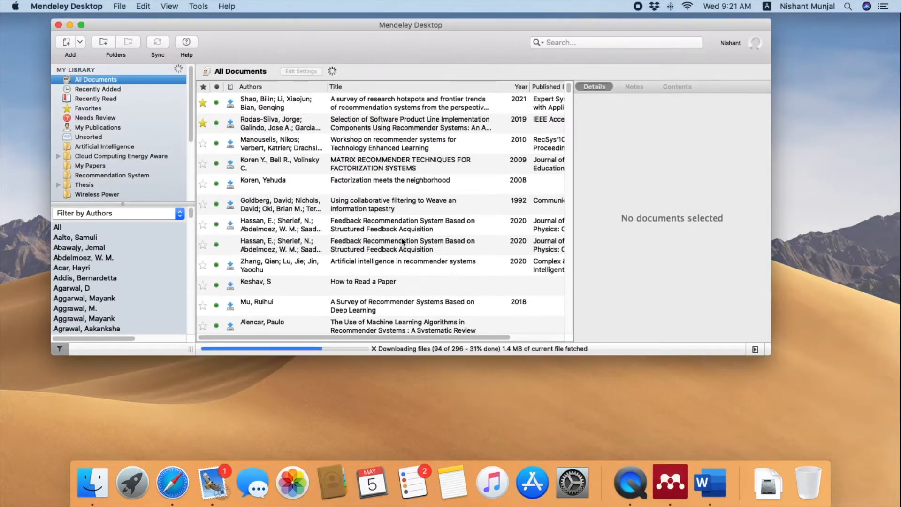
left_click(105, 154)
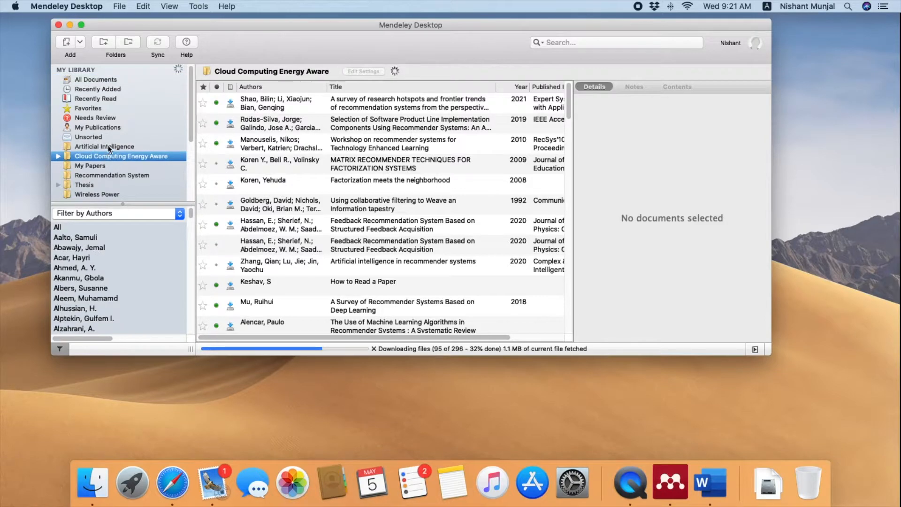
left_click(108, 146)
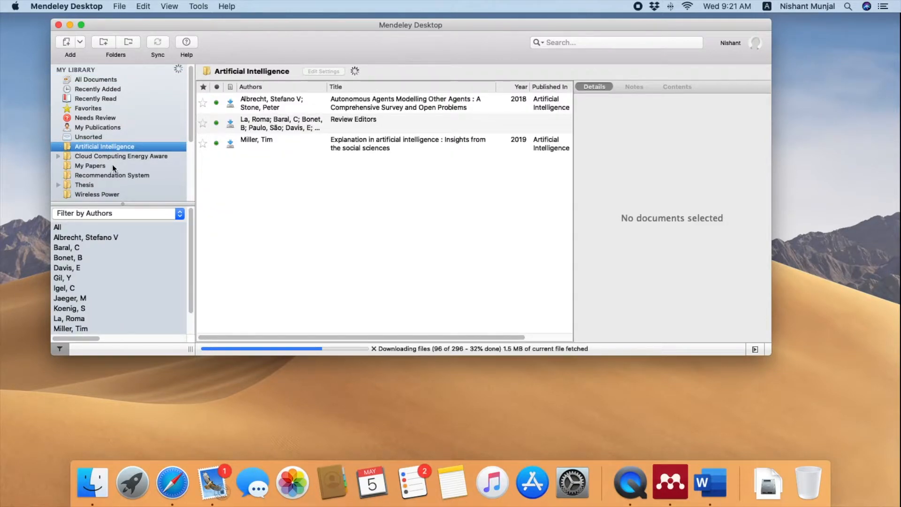
scroll(112, 166, "down", 3)
scroll(108, 122, "up", 3)
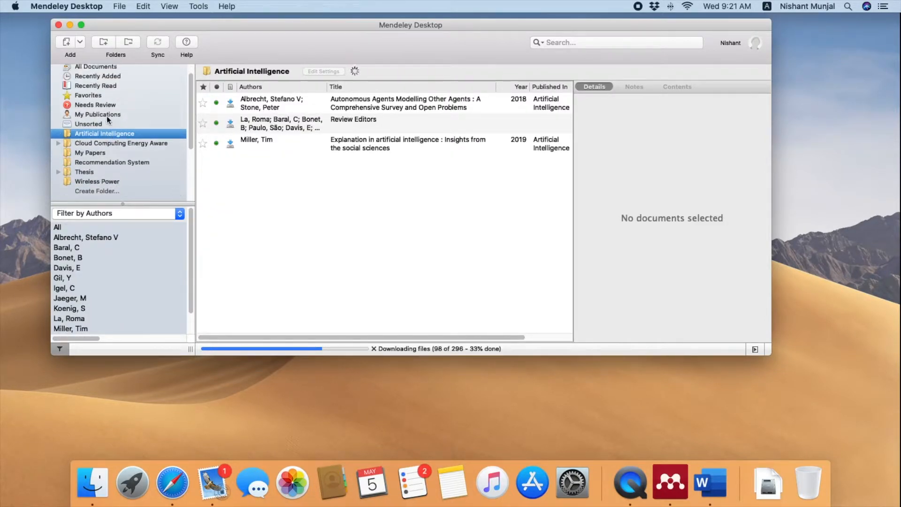
left_click(103, 80)
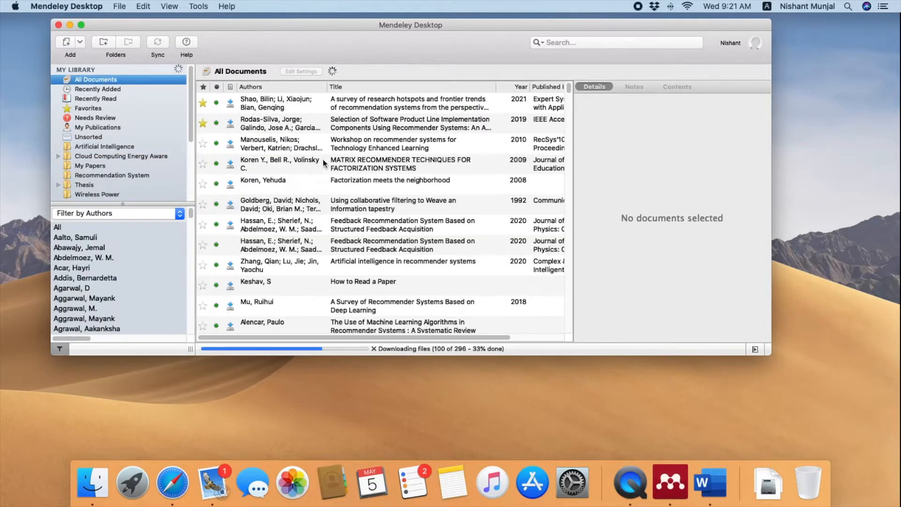
scroll(318, 139, "down", 5)
scroll(318, 139, "down", 15)
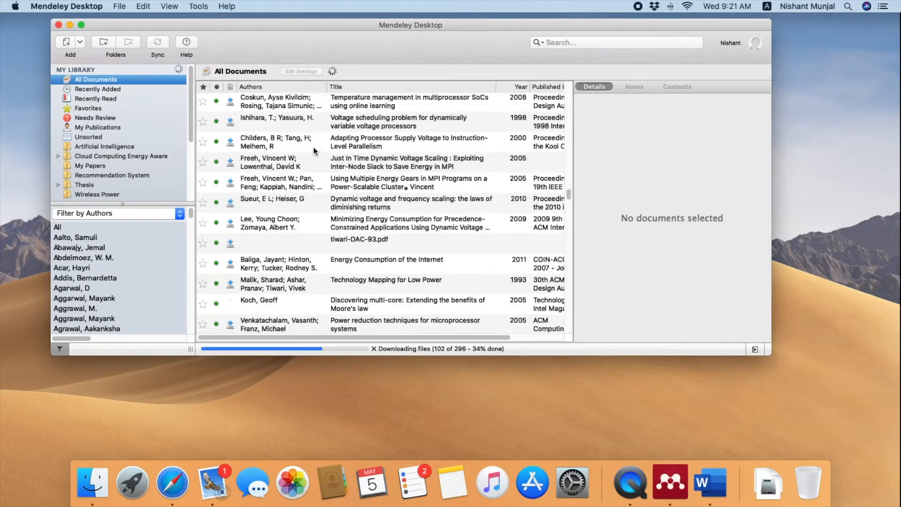
scroll(311, 149, "down", 8)
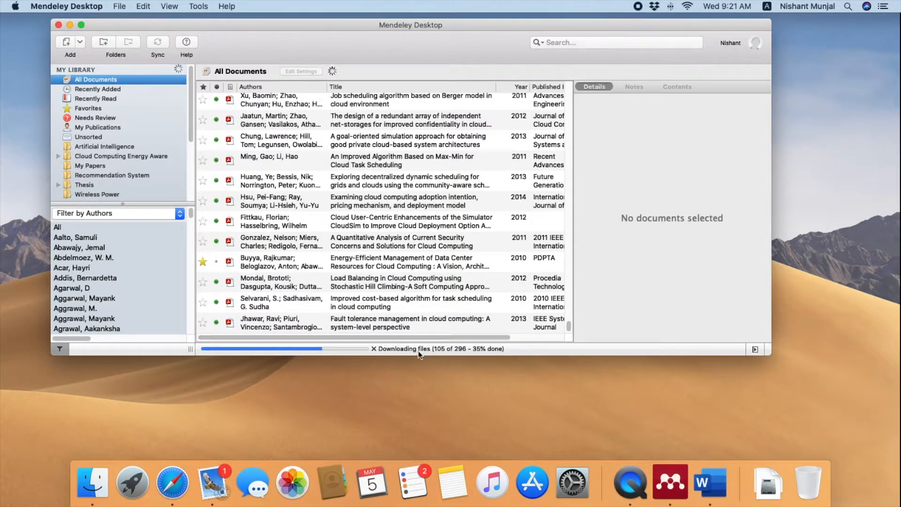
scroll(331, 126, "up", 20)
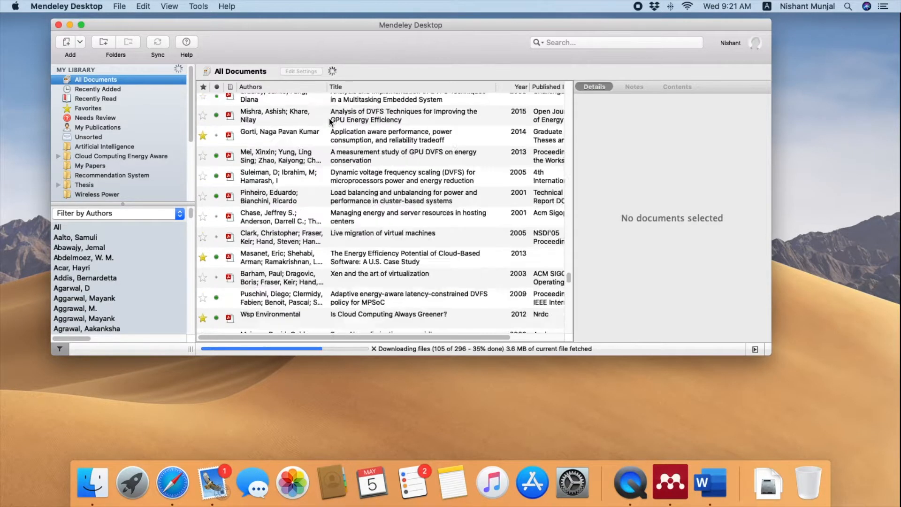
scroll(338, 118, "up", 15)
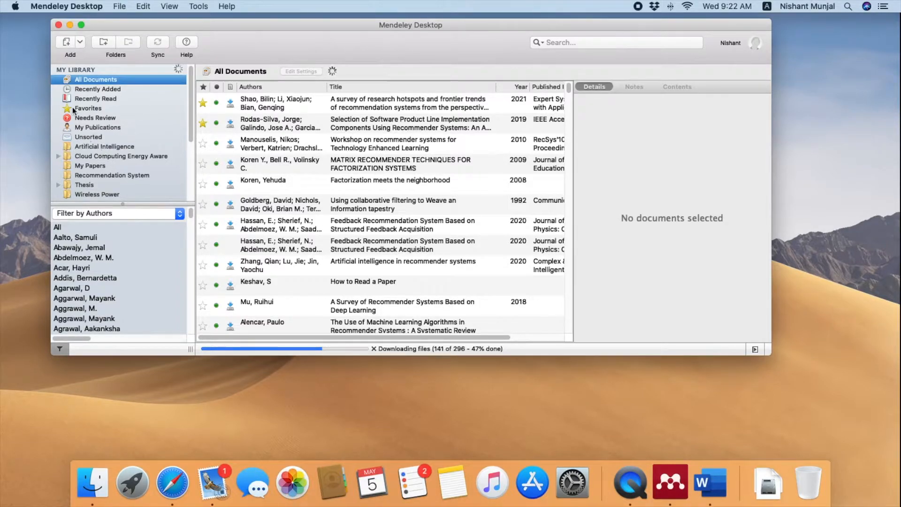
scroll(100, 149, "down", 5)
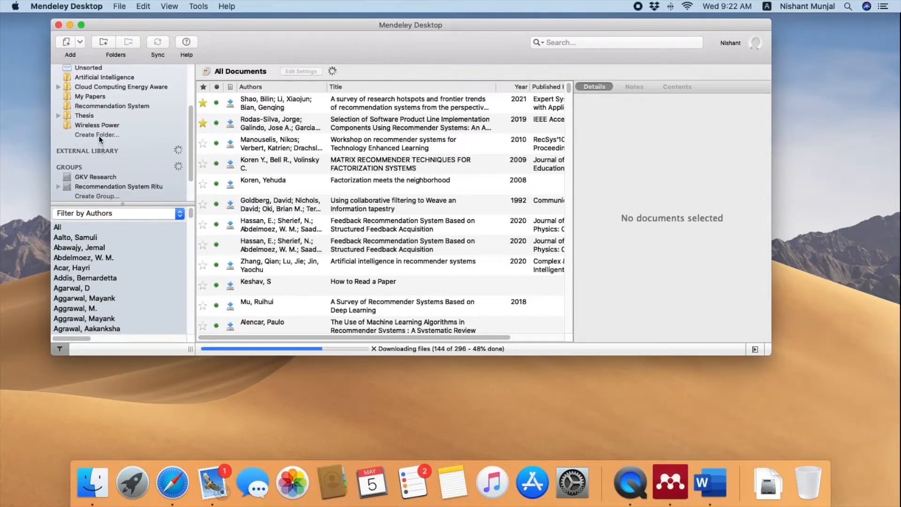
scroll(99, 133, "up", 5)
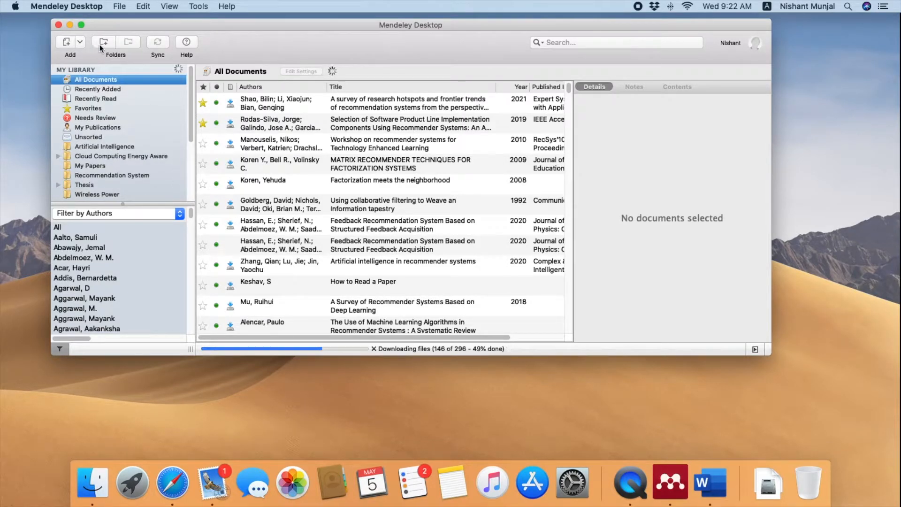
Maximise the Mendeley window and create a folder named 'Machine Learning'
left_click(82, 25)
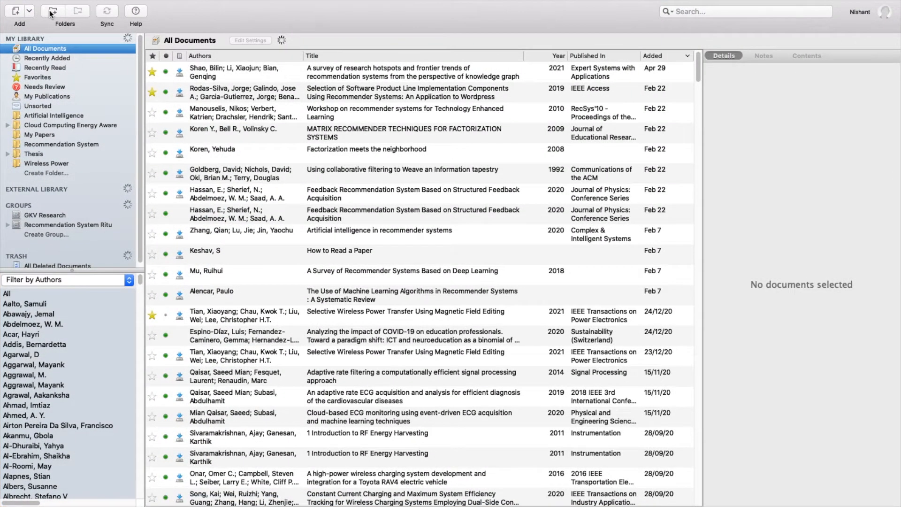
left_click(52, 11)
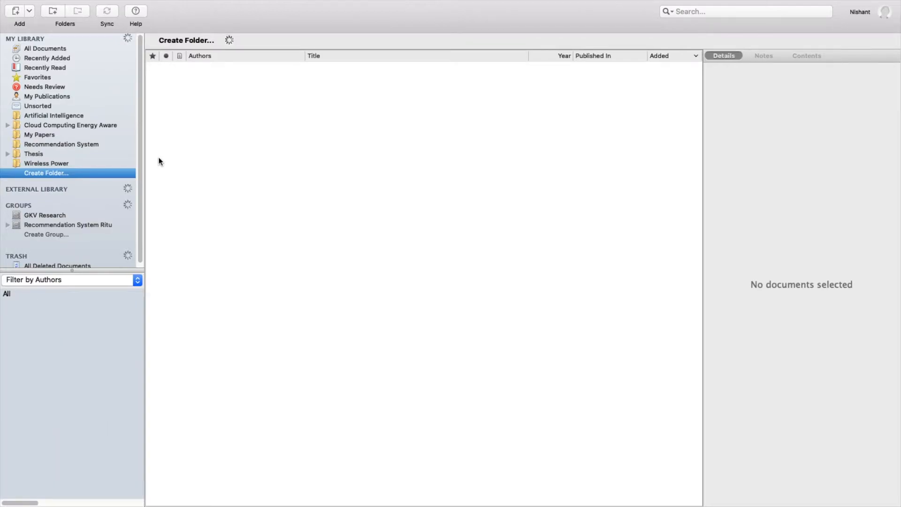
left_click(40, 174)
type("Machine Learning")
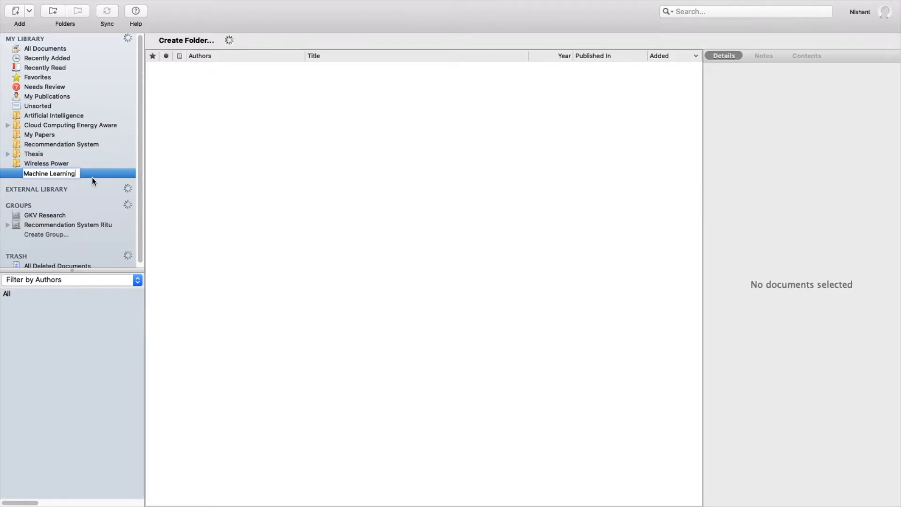
key("Return")
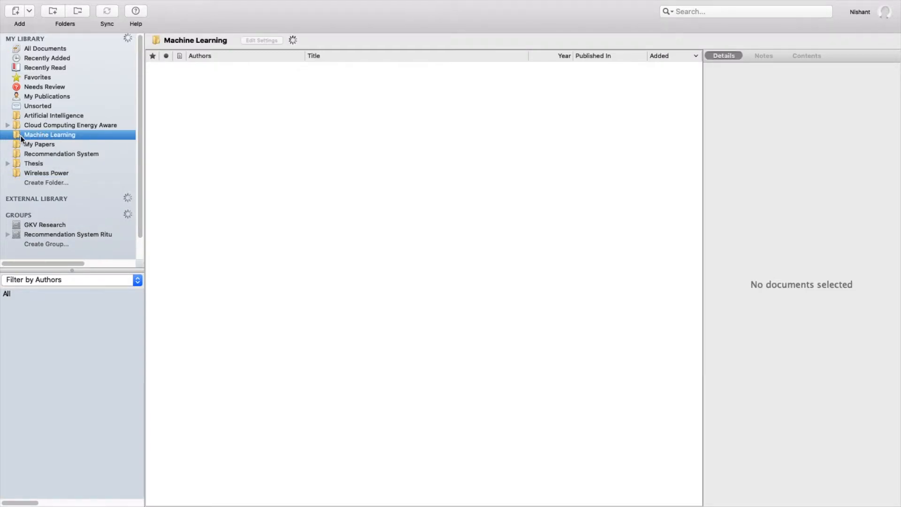
Switch between All Documents and the new, still-empty Machine Learning folder
left_click(53, 47)
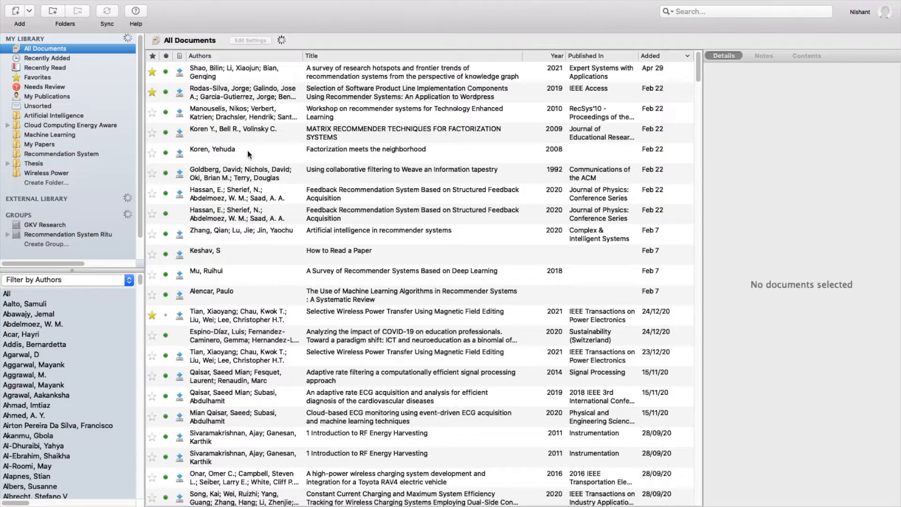
left_click(52, 135)
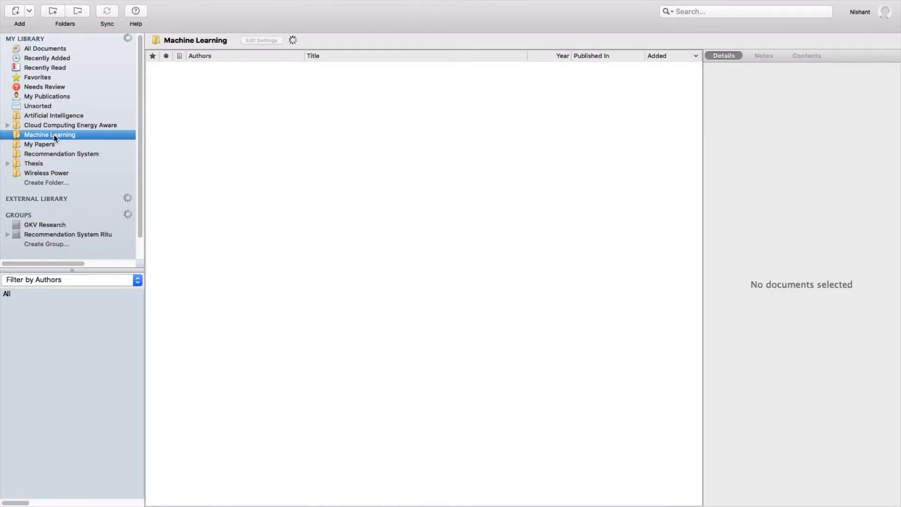
left_click(54, 50)
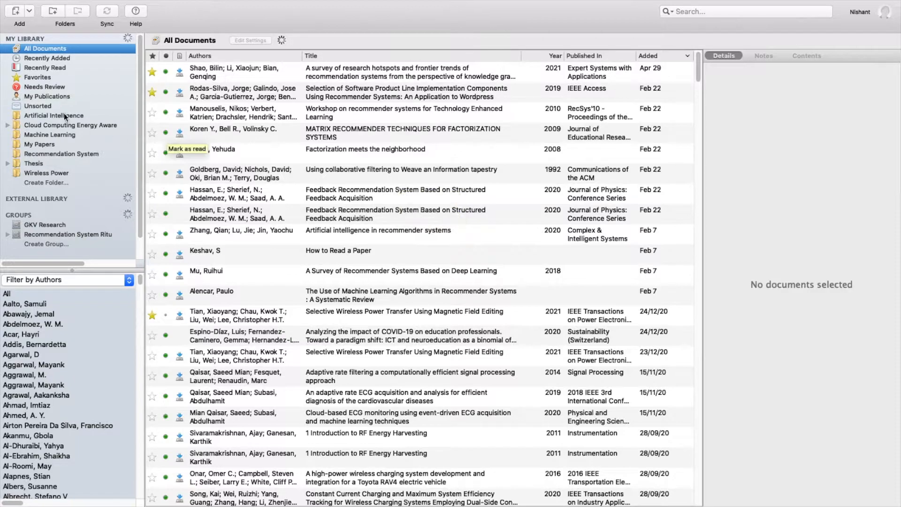
left_click(46, 135)
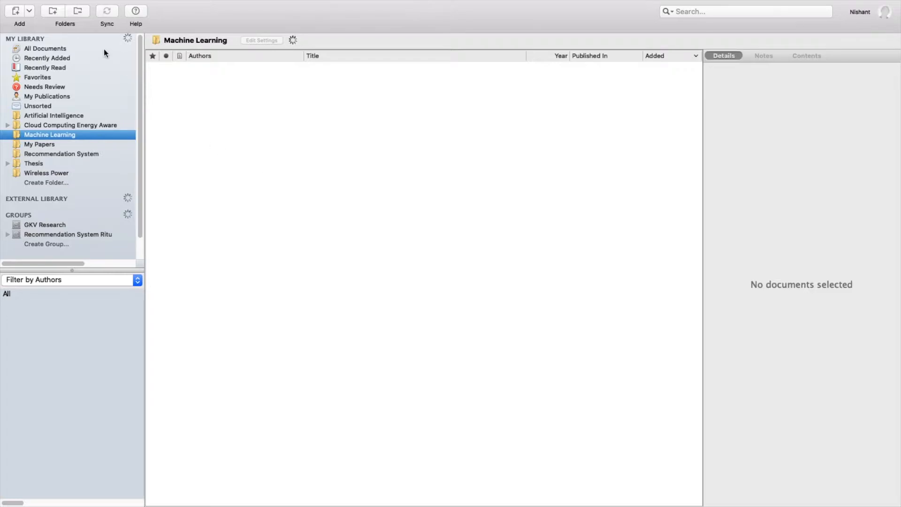
left_click(29, 10)
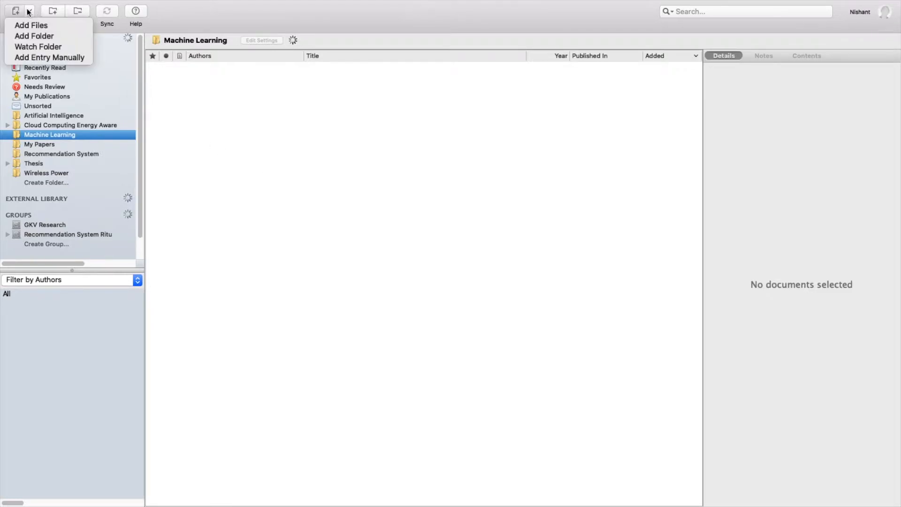
left_click(63, 27)
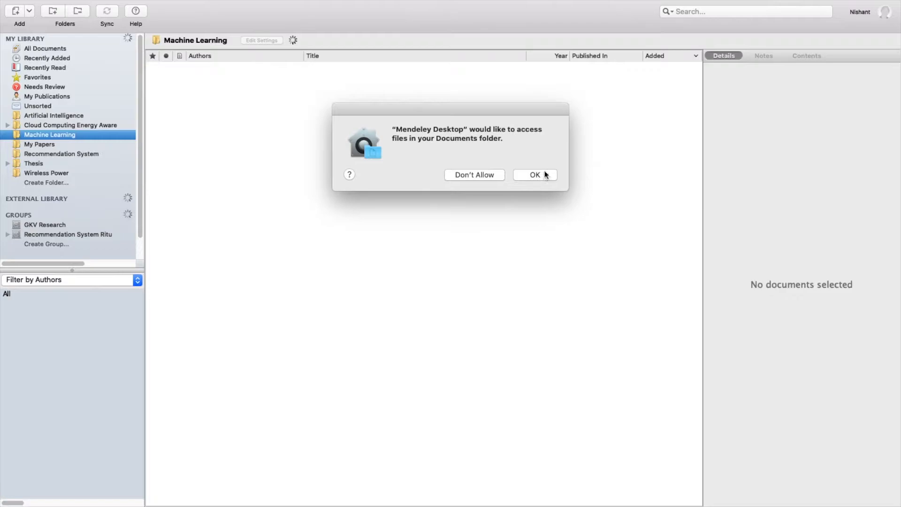
left_click(534, 175)
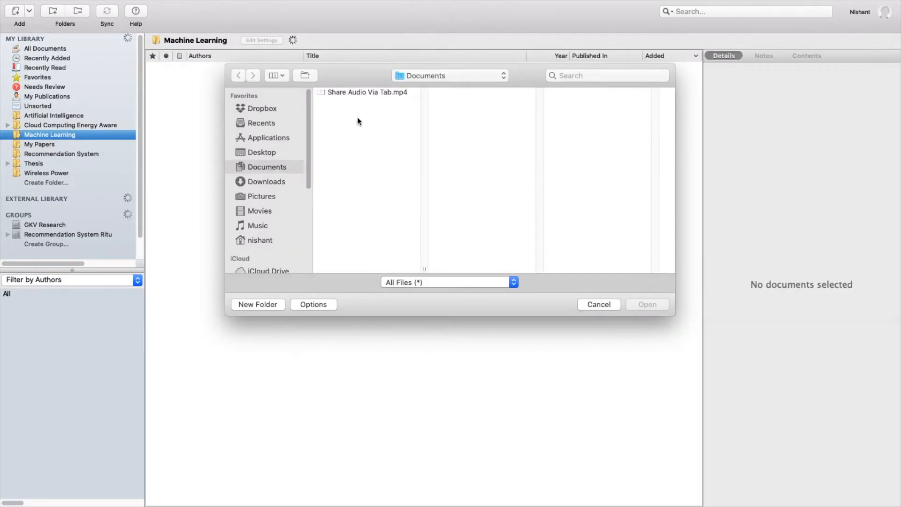
left_click(262, 179)
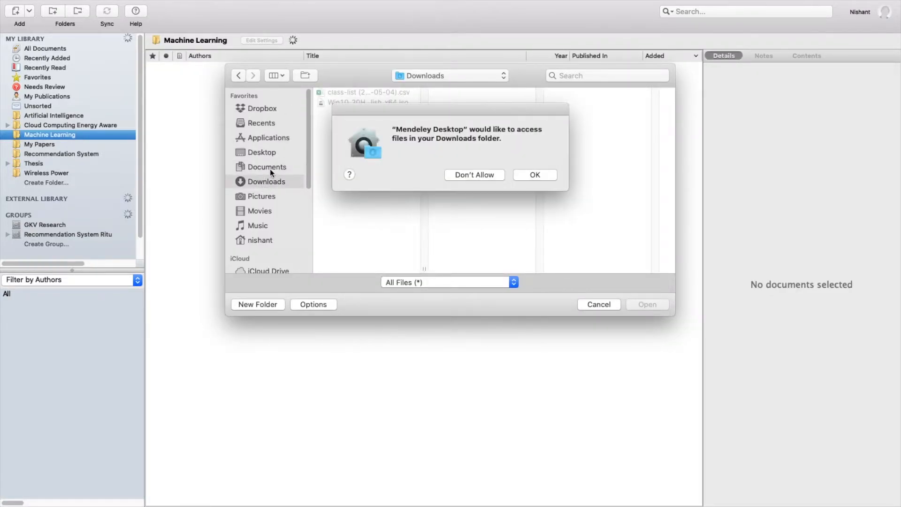
left_click(540, 174)
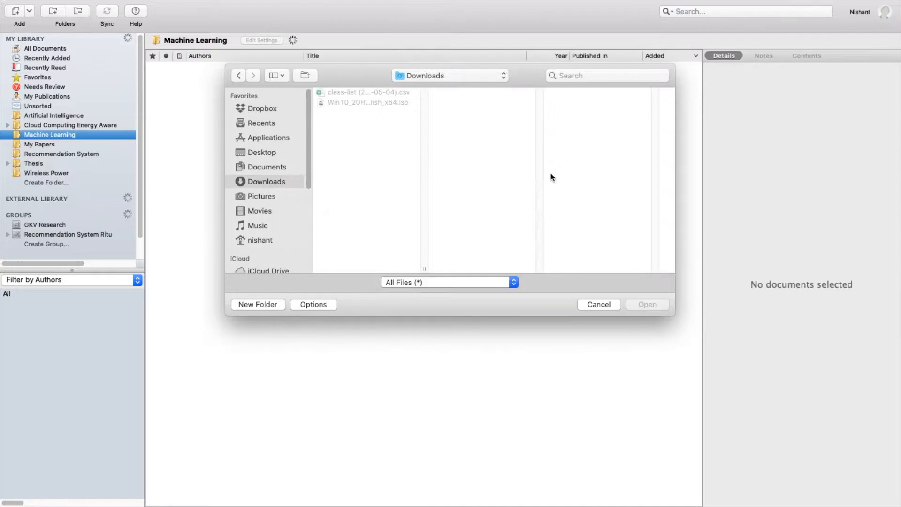
left_click(259, 170)
left_click(598, 304)
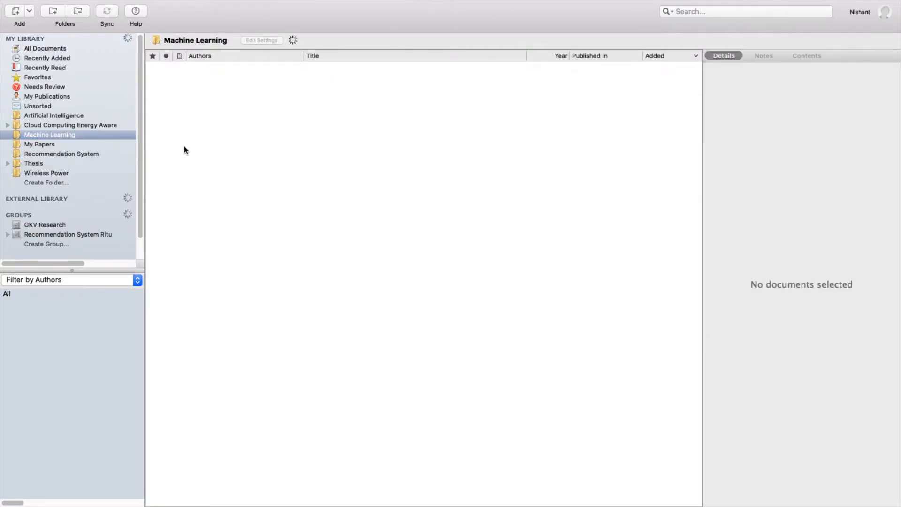
Open the Recommendation System folder and inspect the 2021 knowledge-graph survey's title, authors and details
left_click(60, 153)
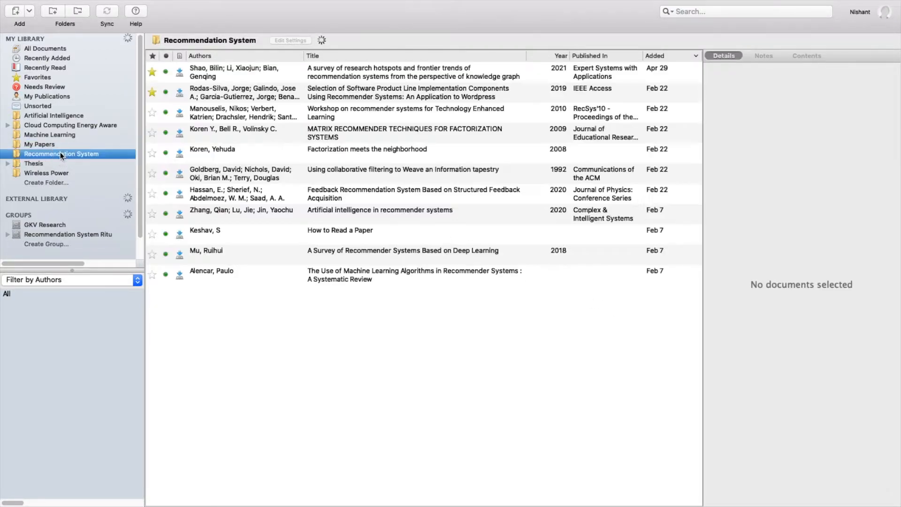
left_click(357, 75)
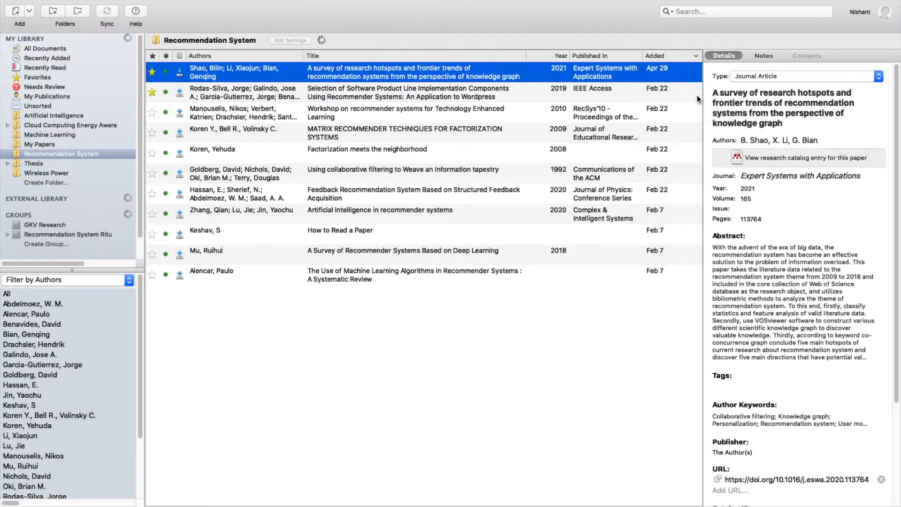
left_click(715, 92)
left_click_drag(715, 92, 798, 121)
left_click(754, 140)
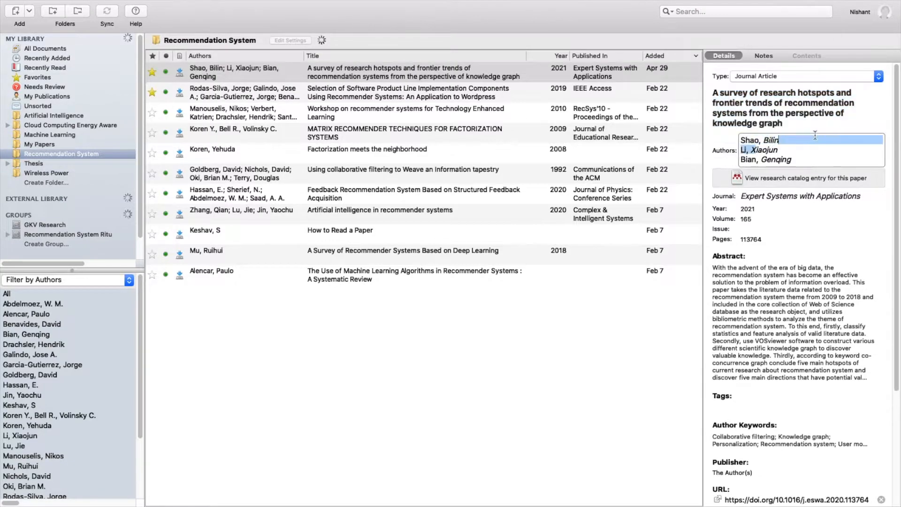
left_click(798, 247)
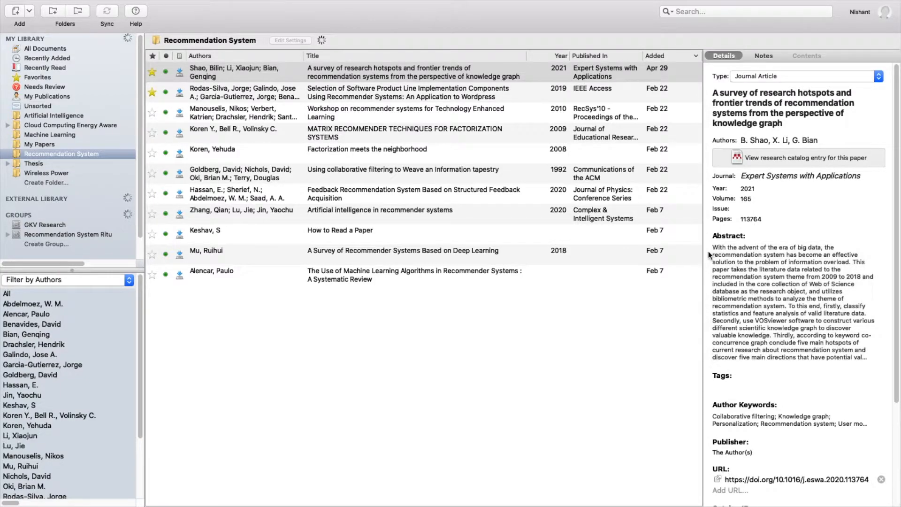
scroll(745, 364, "down", 3)
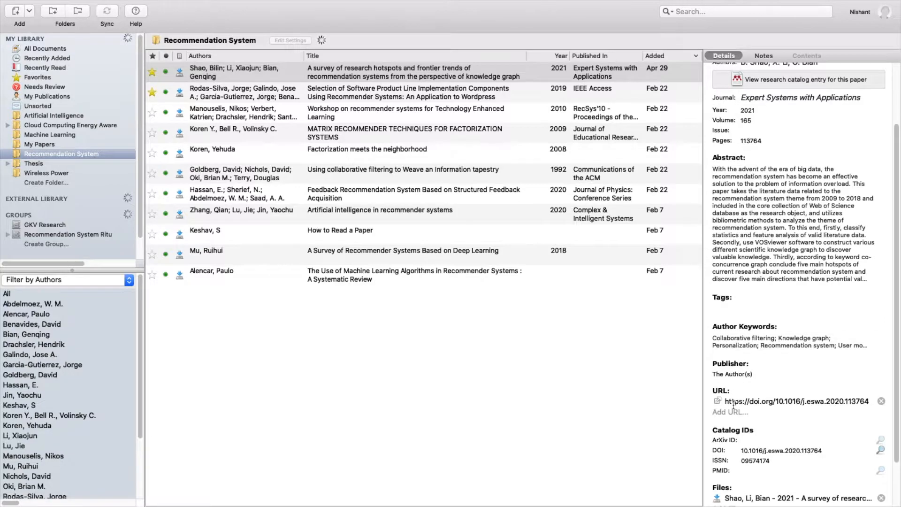
scroll(759, 442, "down", 2)
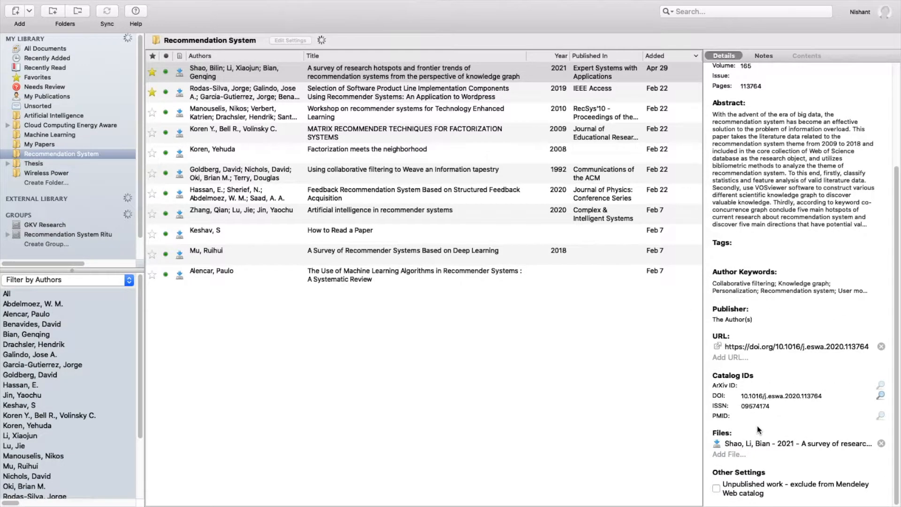
left_click(464, 72)
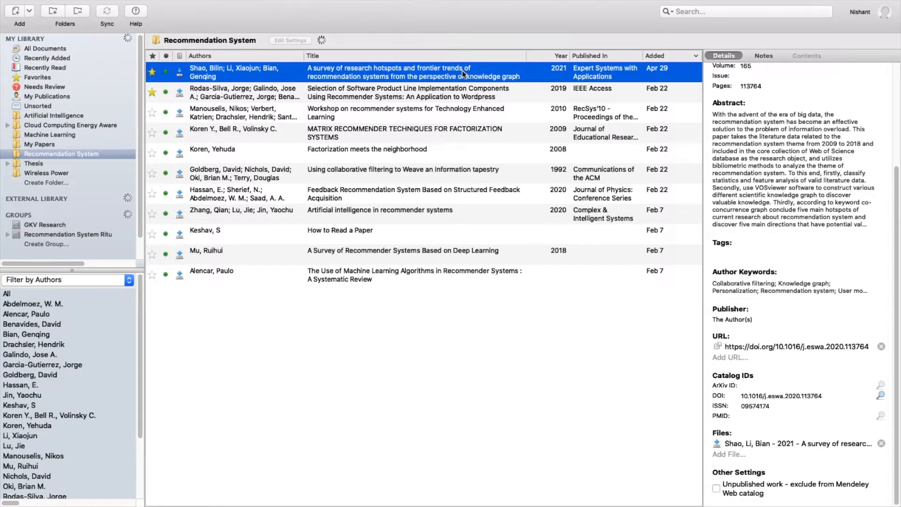
Open the knowledge-graph survey PDF, scroll to its Introduction, and click the title in Details
double_click(458, 72)
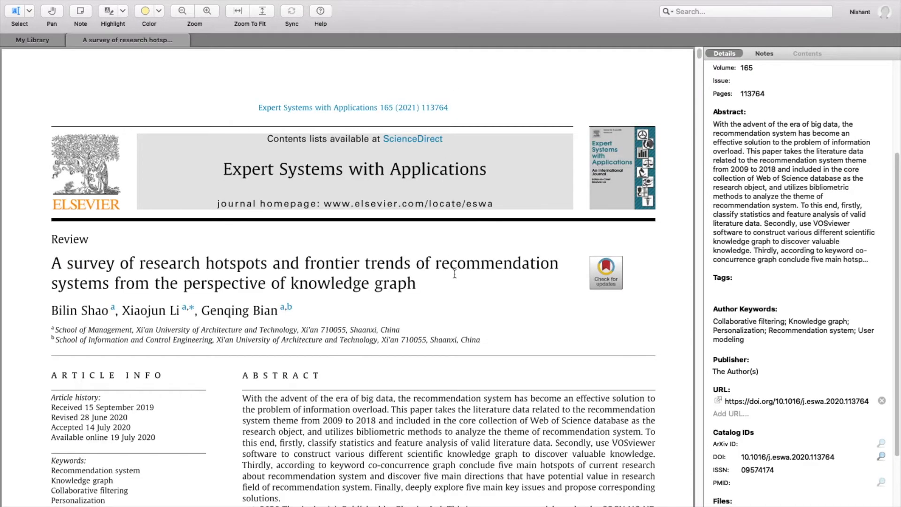
scroll(455, 270, "down", 5)
scroll(455, 268, "down", 3)
scroll(455, 265, "up", 8)
scroll(793, 188, "up", 5)
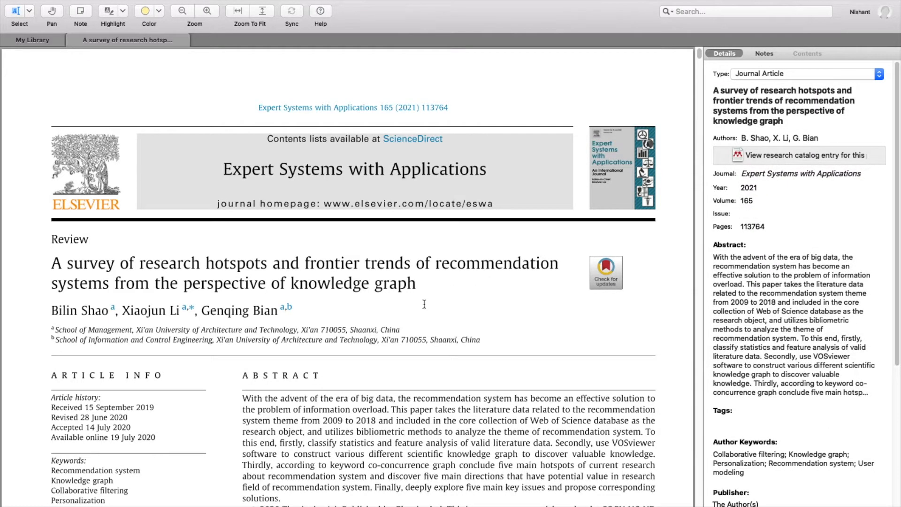
scroll(356, 331, "down", 10)
left_click(769, 123)
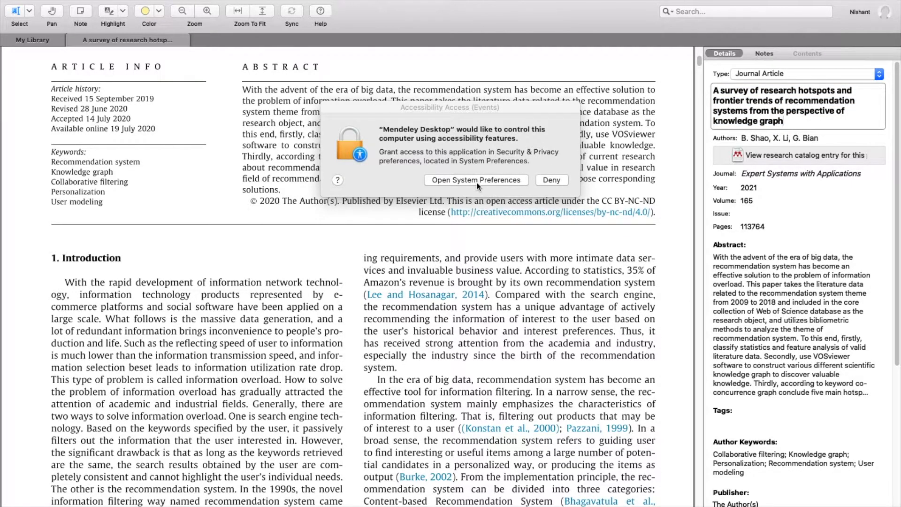
Unlock Security & Privacy with the account password to give Mendeley Accessibility access, then return to the article
left_click(523, 179)
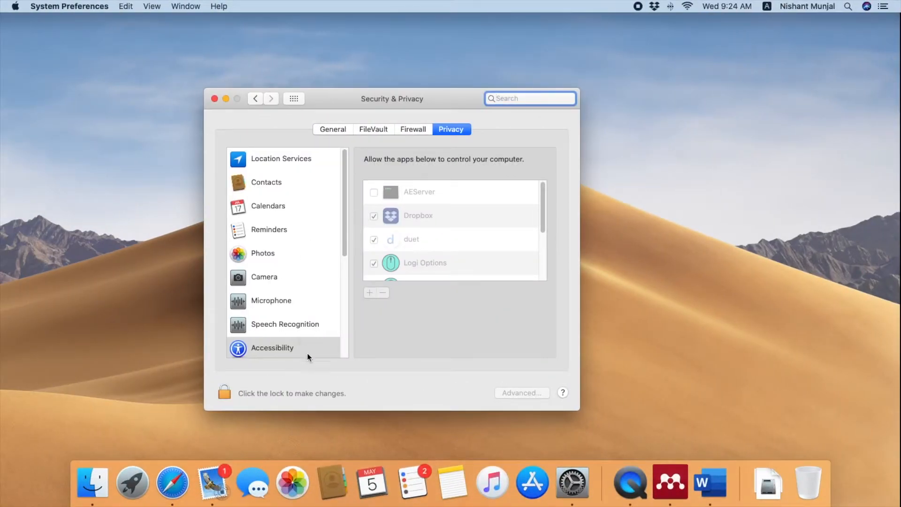
left_click(228, 392)
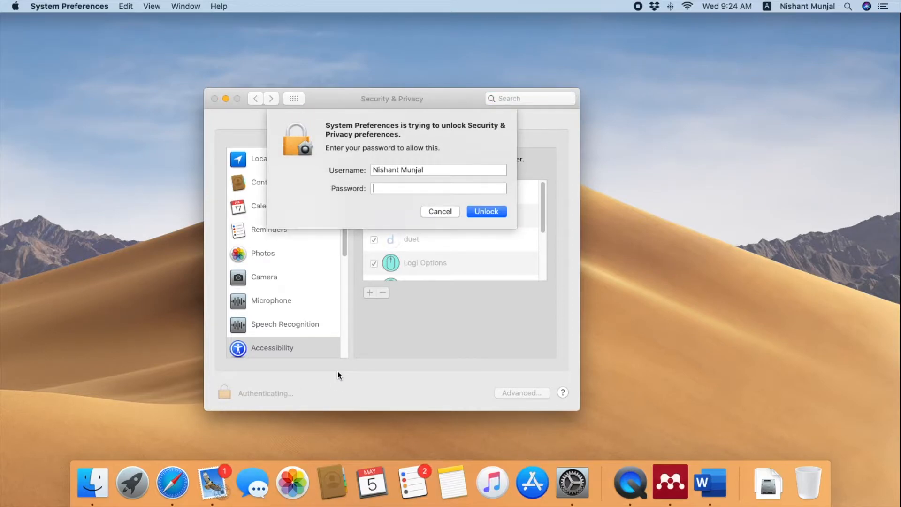
key("Return")
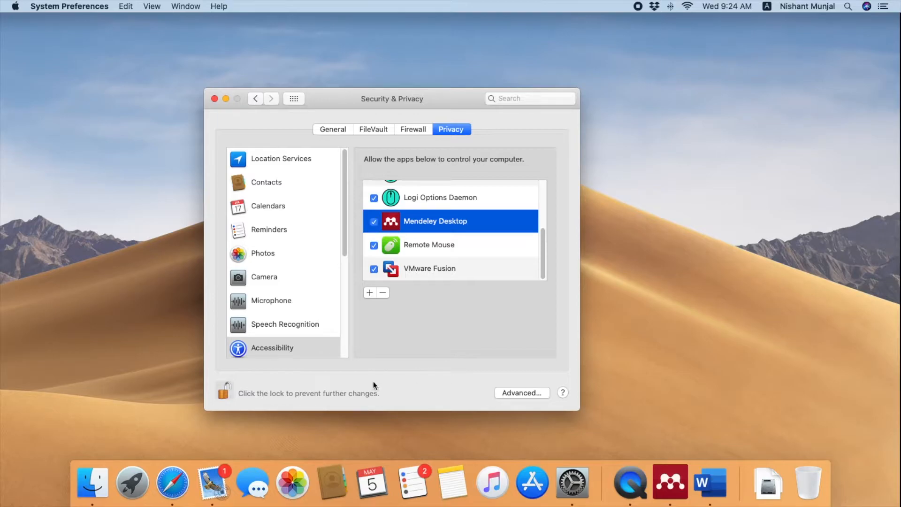
left_click(215, 98)
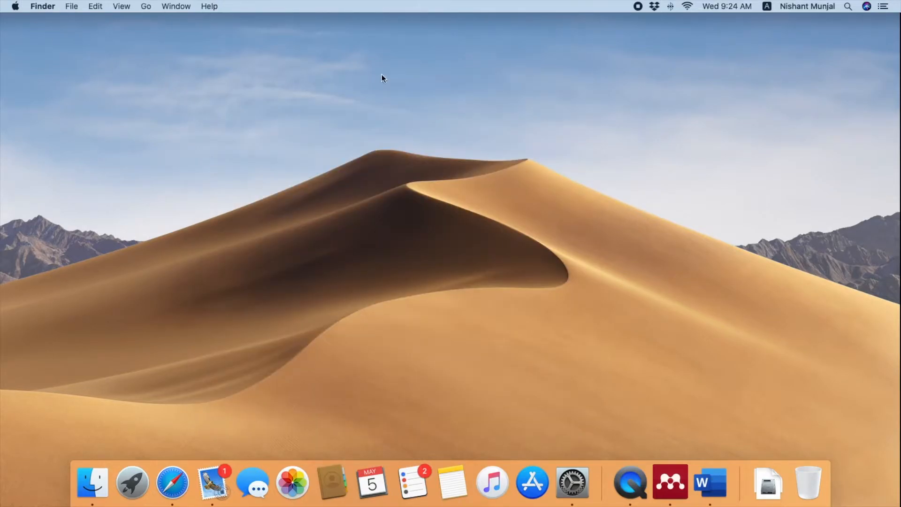
key("ctrl+Up")
left_click(431, 52)
Highlight the Introduction's opening sentences and the information-overload passage in yellow
scroll(397, 198, "up", 10)
scroll(383, 183, "down", 8)
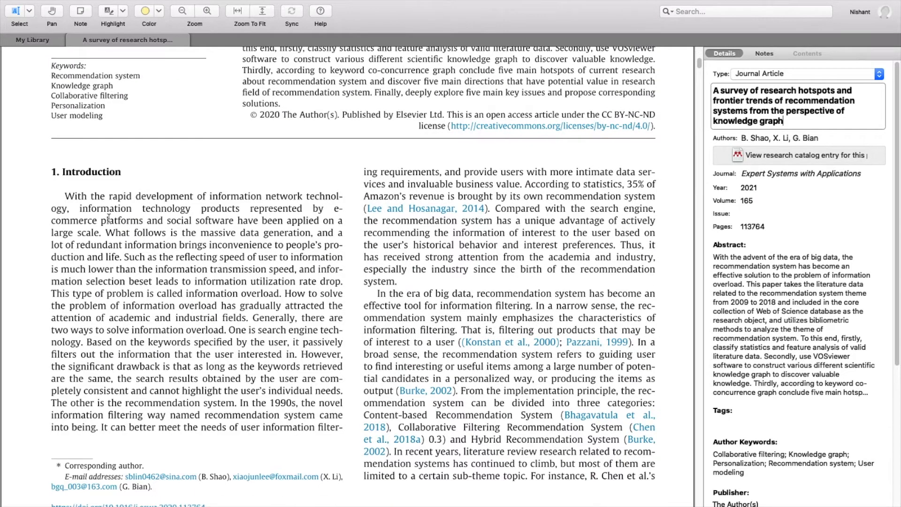
mouse_move(62, 199)
left_mouse_down()
mouse_move(285, 308)
mouse_move(280, 316)
left_mouse_up()
left_click_drag(260, 306, 255, 304)
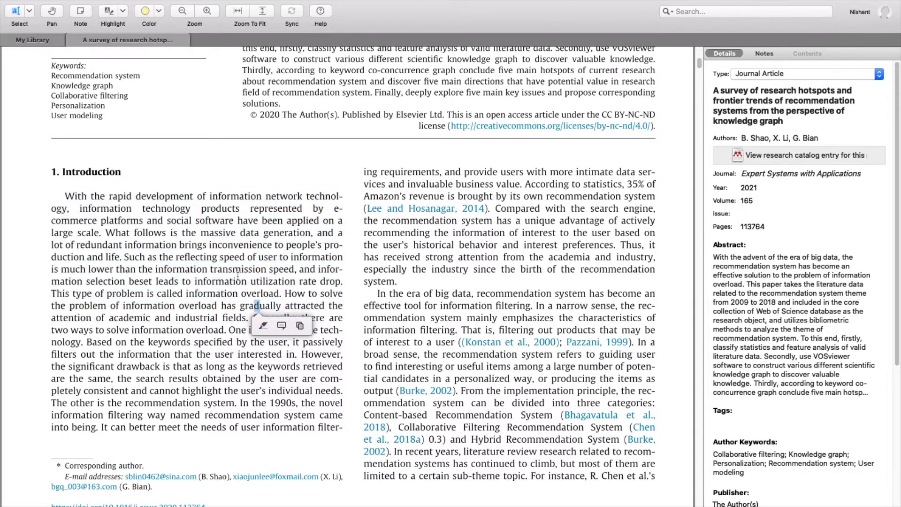
left_click(17, 12)
mouse_move(56, 194)
left_mouse_down()
mouse_move(308, 280)
mouse_move(346, 278)
mouse_move(338, 283)
left_mouse_up()
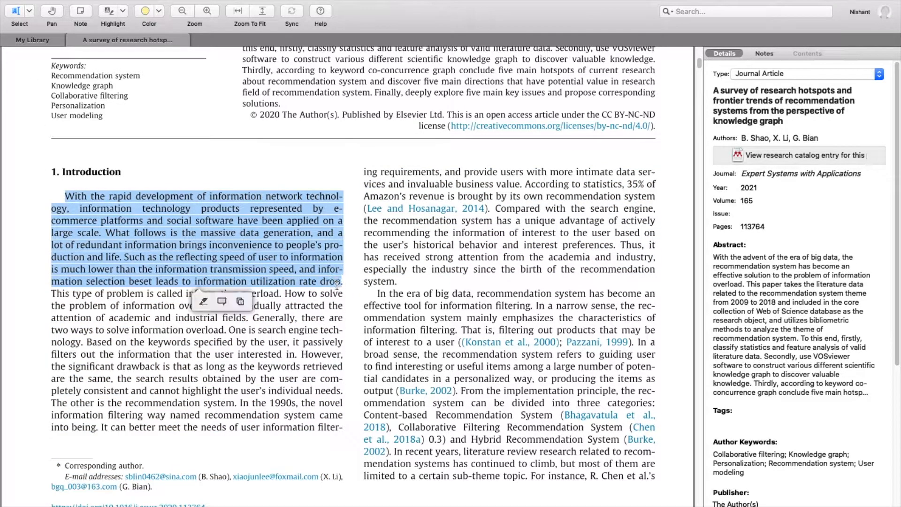
left_click(210, 306)
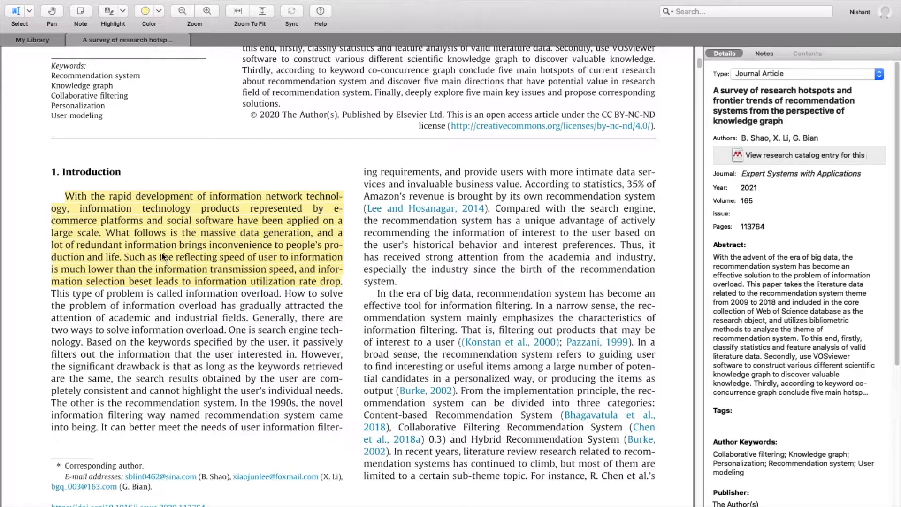
left_click_drag(75, 306, 232, 355)
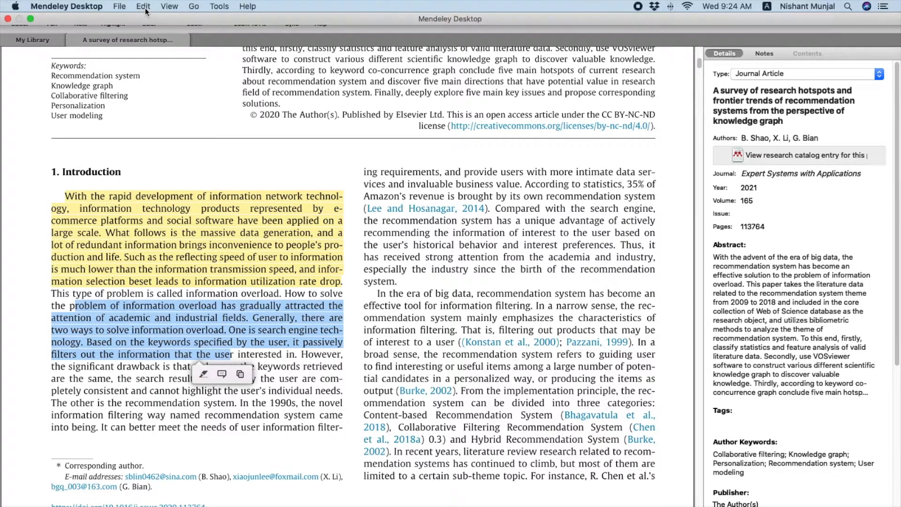
left_click(203, 374)
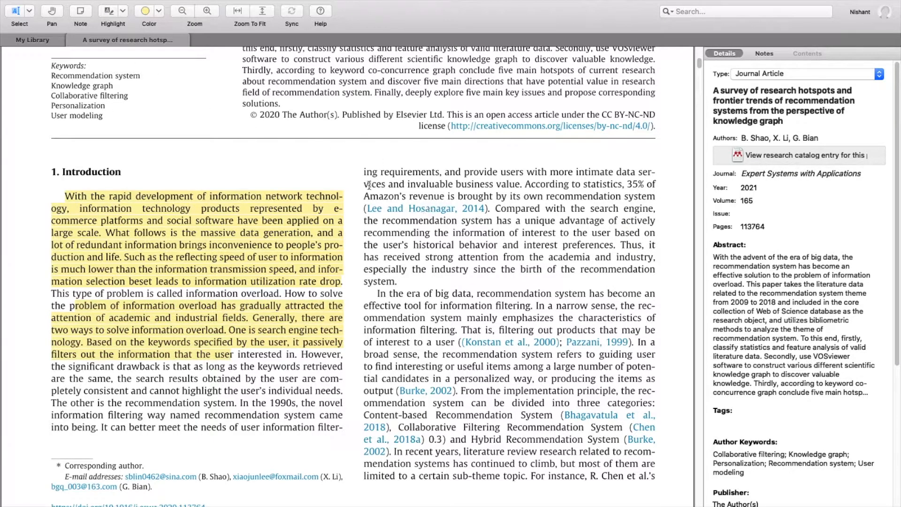
Highlight the information-filtering definition in the right column using Highlight > Highlight Text
left_click_drag(363, 171, 492, 208)
left_click(495, 310)
mouse_move(366, 302)
left_mouse_down()
mouse_move(492, 338)
mouse_move(471, 342)
left_mouse_up()
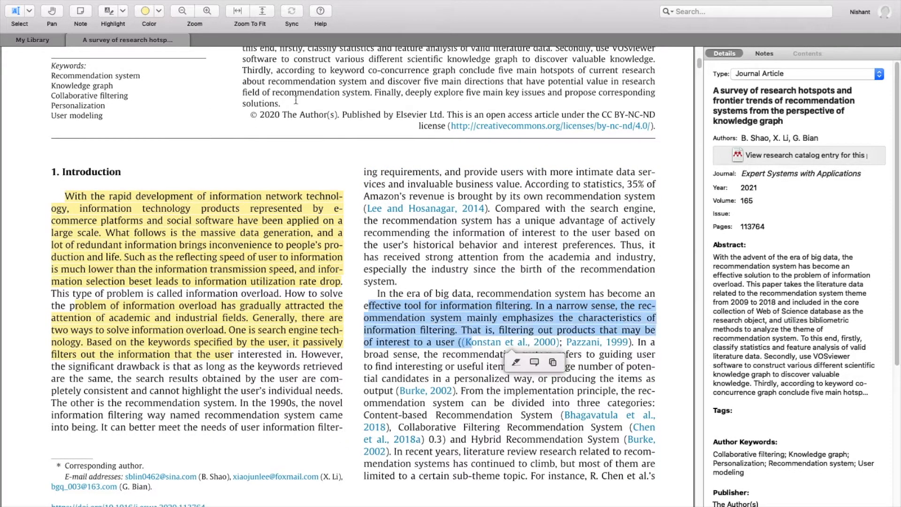
left_click(122, 12)
left_click(124, 22)
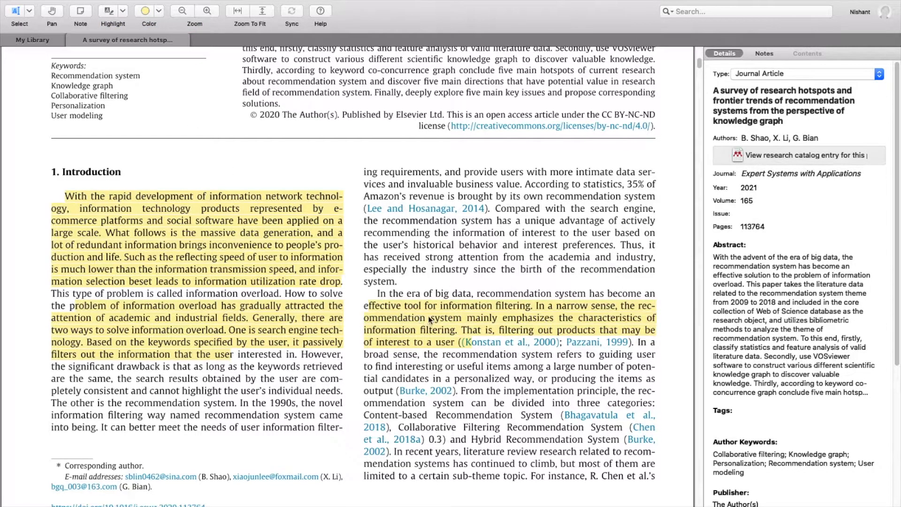
left_click_drag(368, 256, 482, 280)
left_click_drag(370, 377, 578, 440)
left_click(355, 308)
left_click_drag(337, 233, 343, 232)
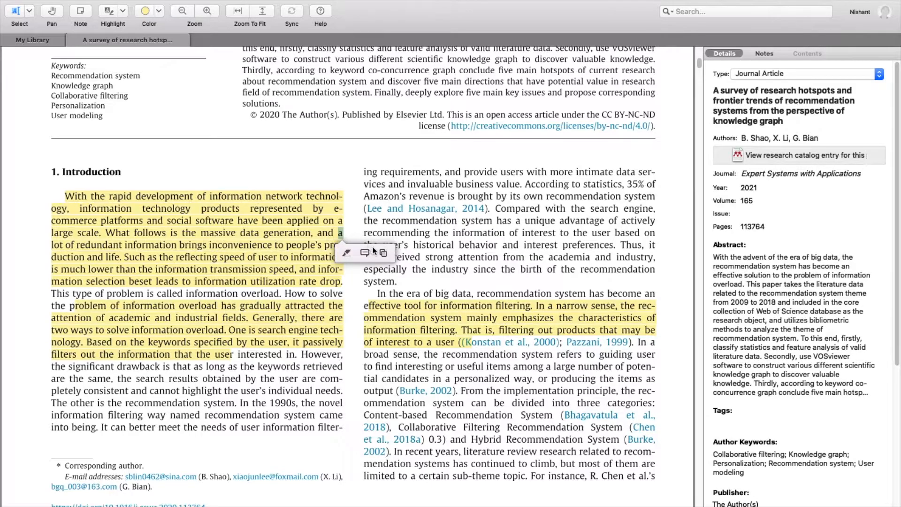
Add a note reading 'This is about the Introduction of the paper' to the highlighted paragraph
left_click(364, 252)
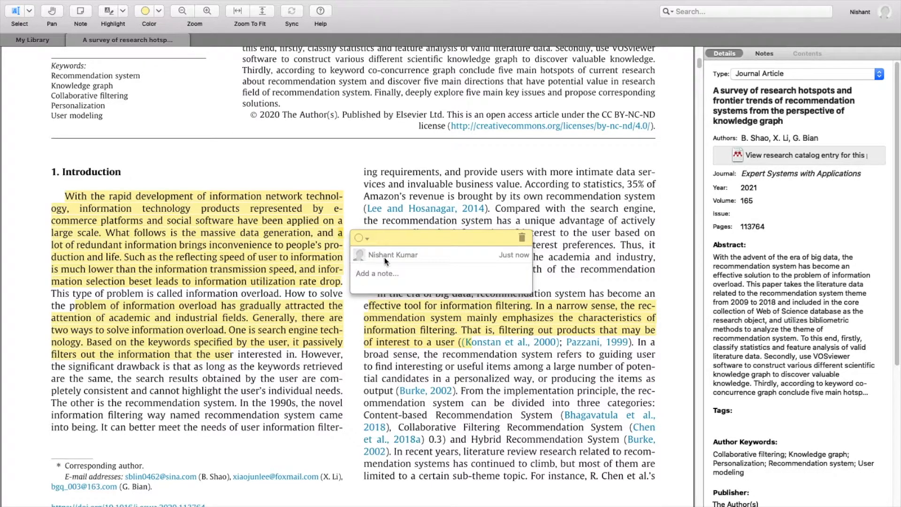
type("This is about the Intoduction of the paper")
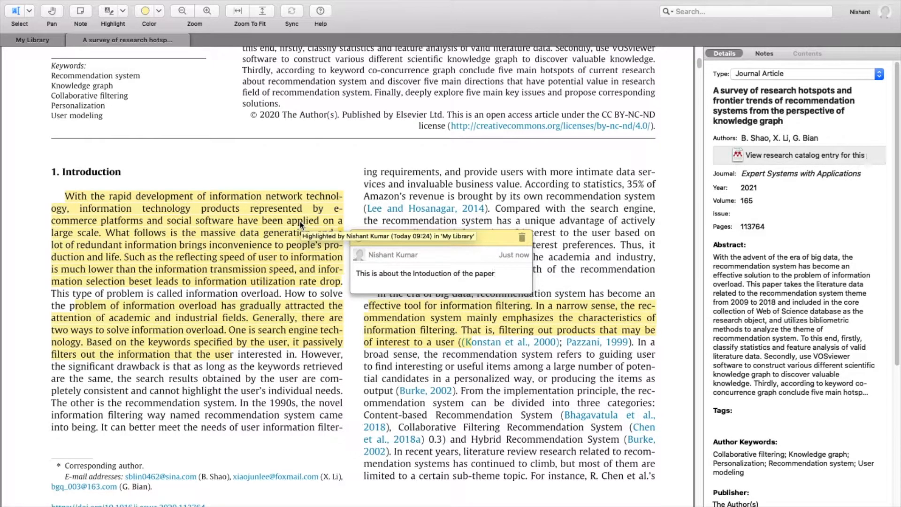
left_click(359, 237)
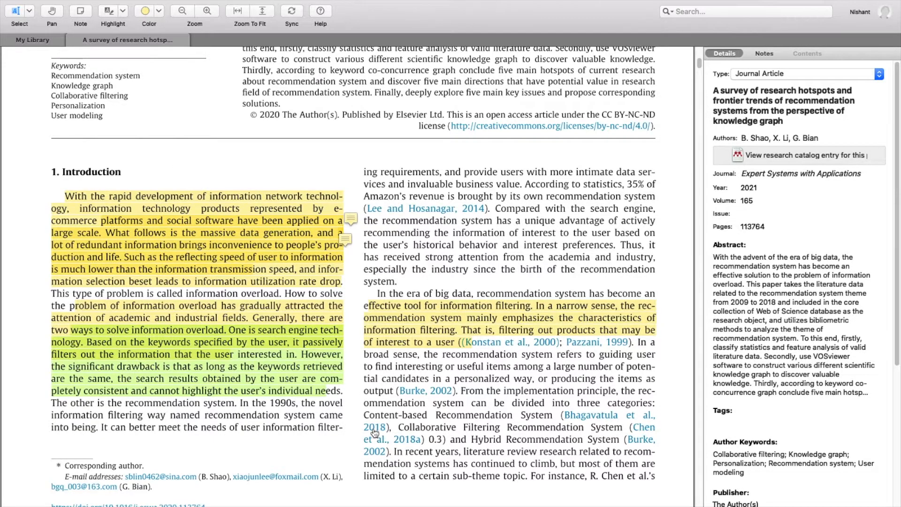
scroll(365, 417, "down", 8)
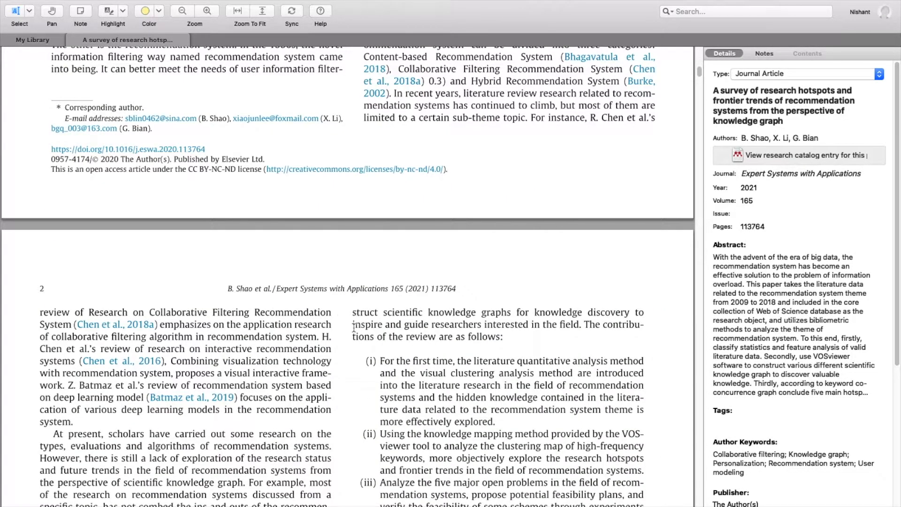
scroll(263, 156, "down", 1)
left_click(86, 14)
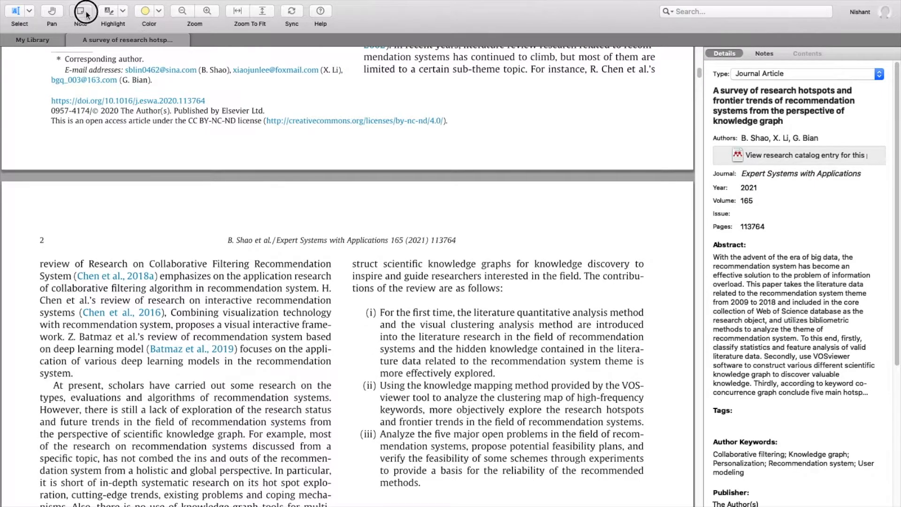
left_click(359, 275)
type("TH")
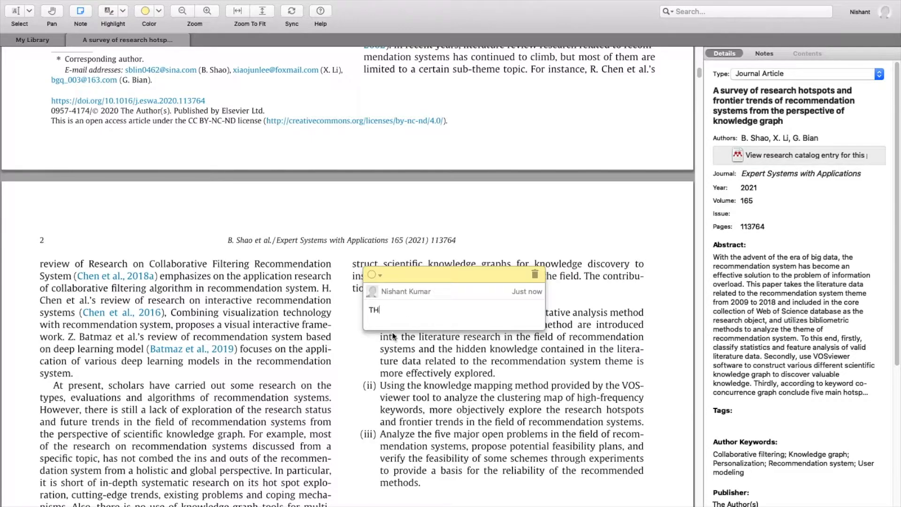
type("his is good article")
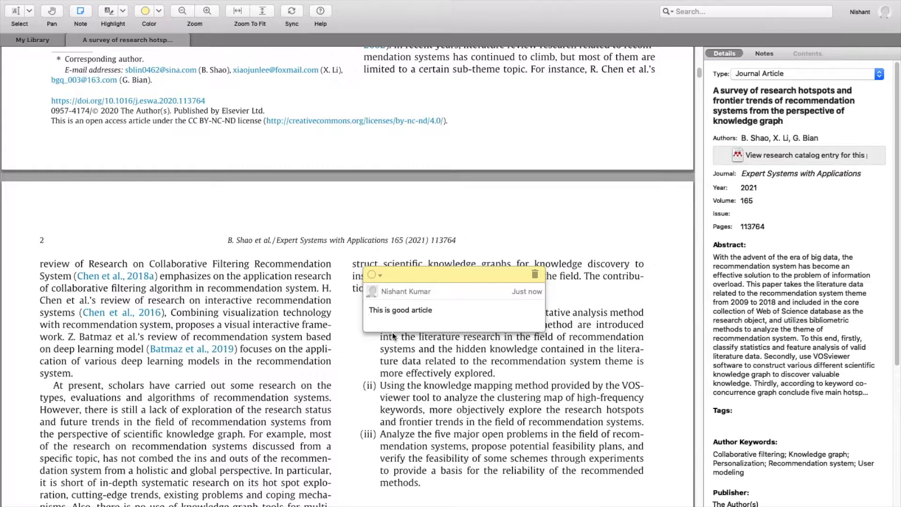
left_click(446, 357)
scroll(359, 257, "up", 15)
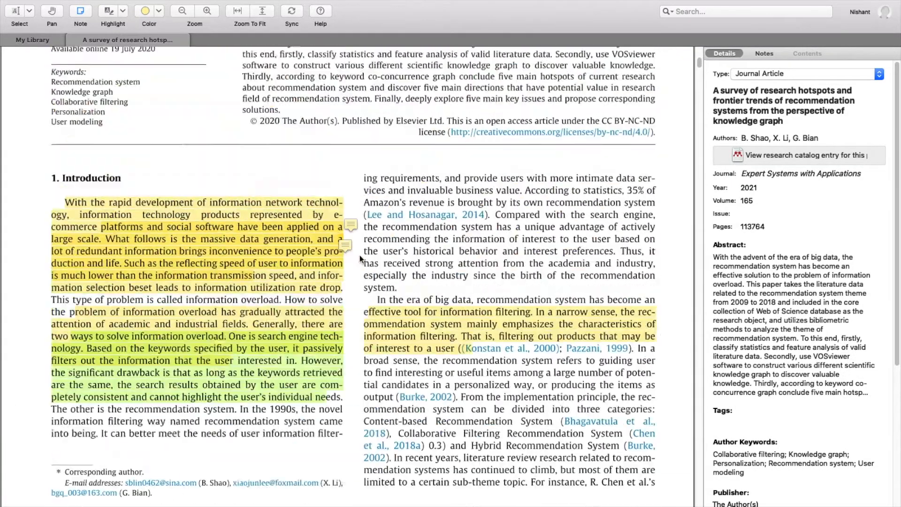
scroll(359, 267, "down", 15)
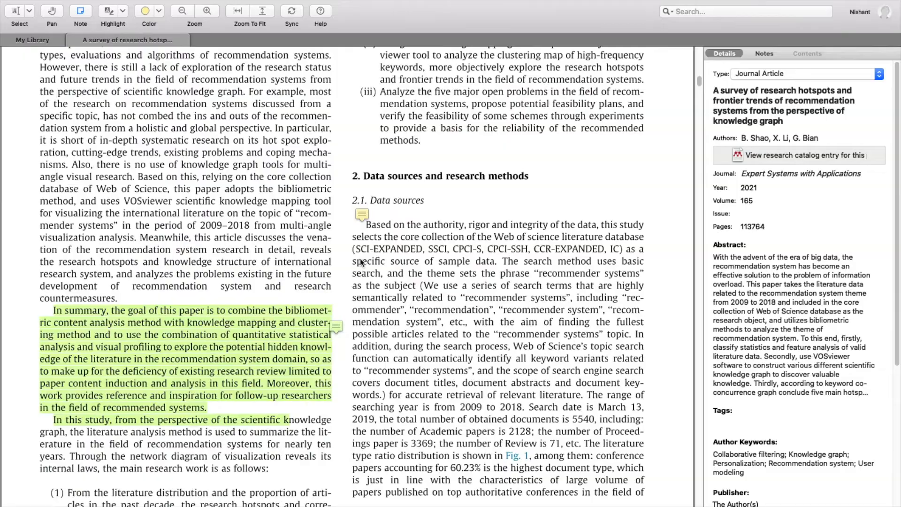
scroll(382, 261, "down", 10)
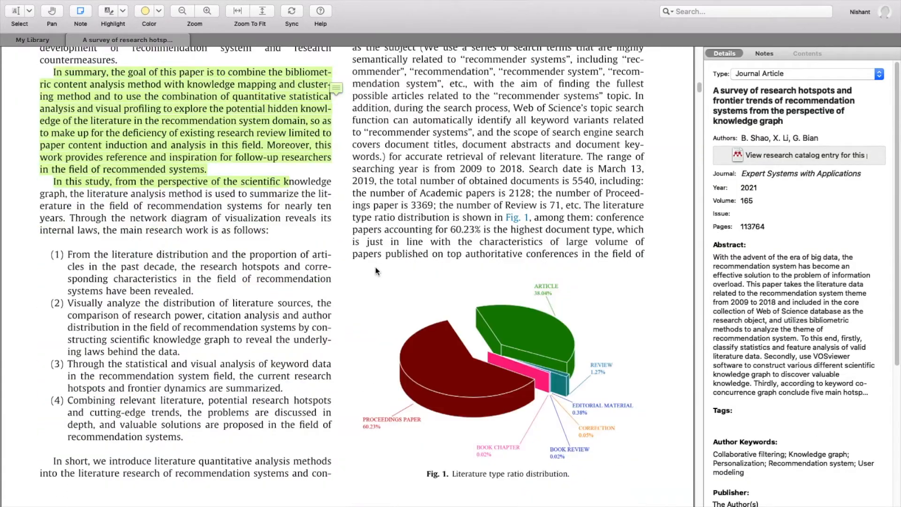
scroll(373, 265, "up", 15)
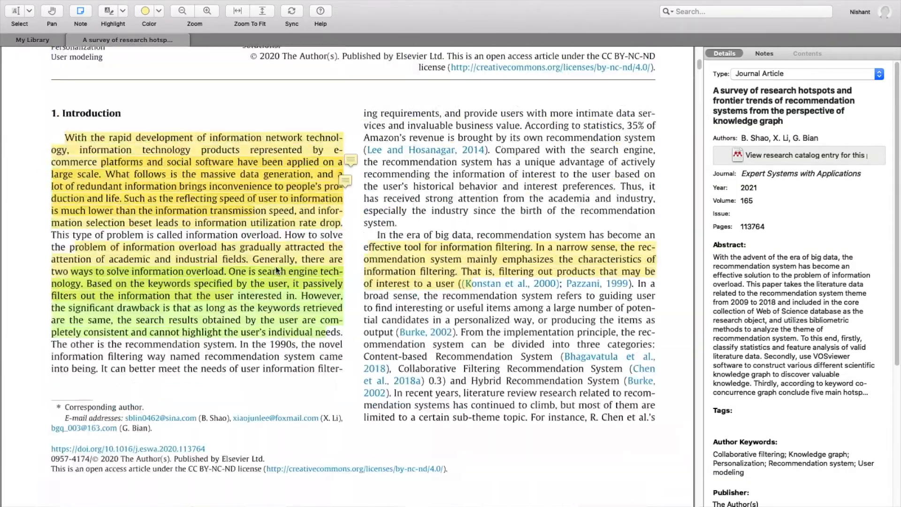
scroll(283, 268, "up", 1)
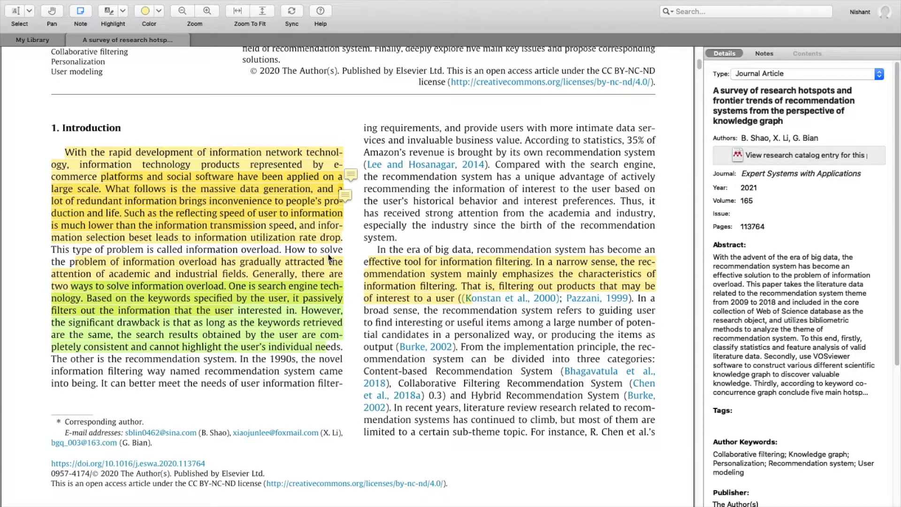
left_click_drag(346, 195, 349, 250)
scroll(121, 190, "up", 10)
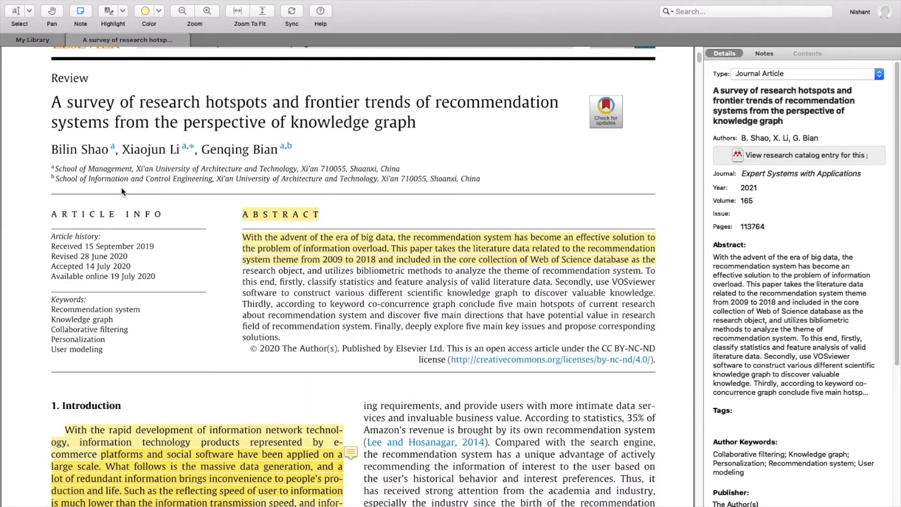
scroll(124, 196, "up", 2)
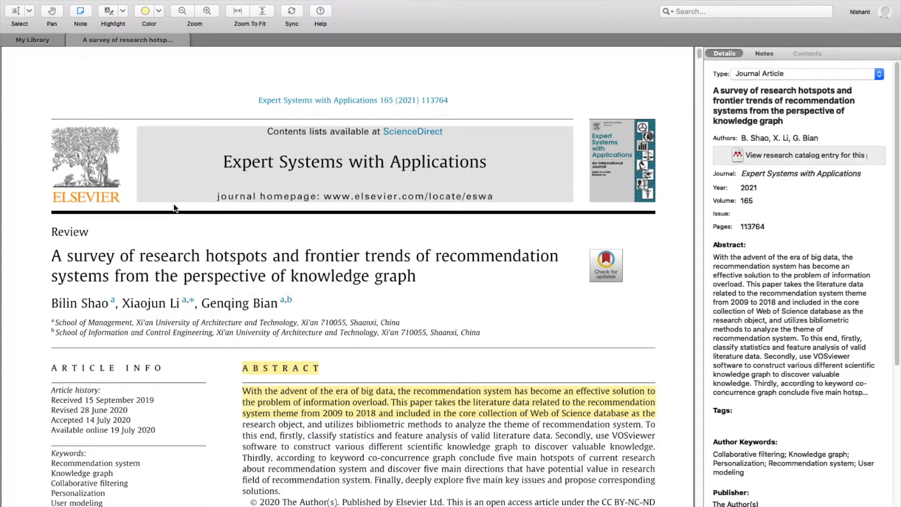
scroll(173, 204, "up", 1)
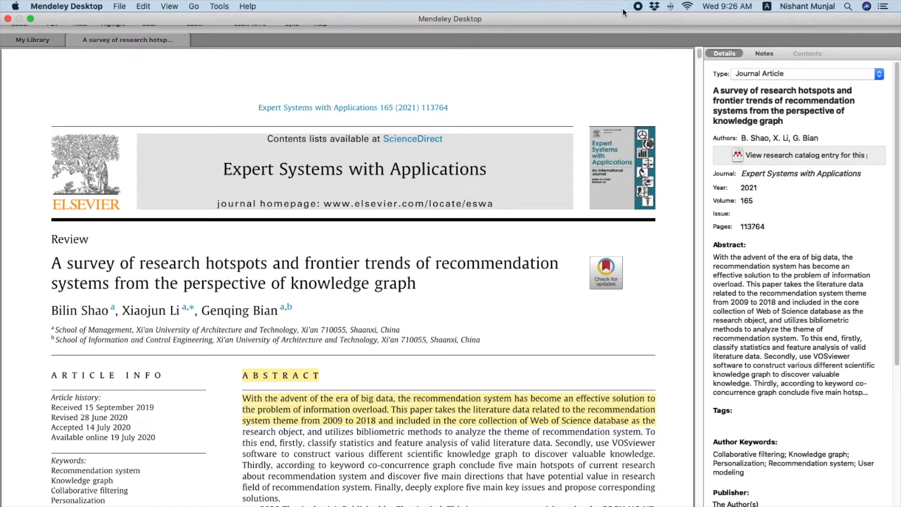
scroll(483, 210, "down", 6)
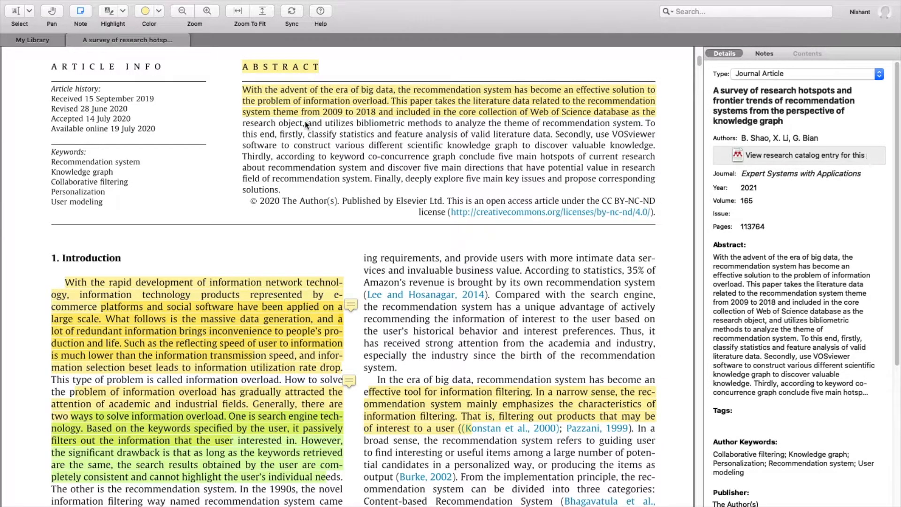
scroll(252, 165, "up", 4)
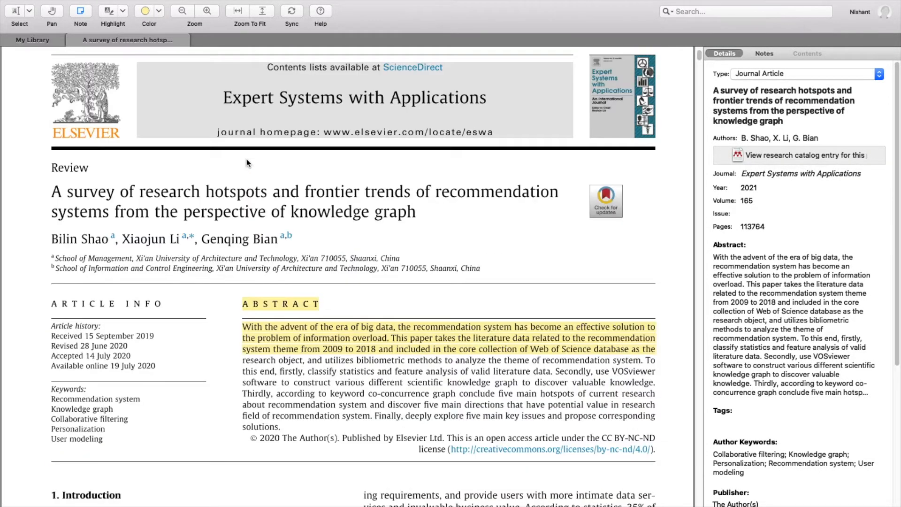
scroll(242, 166, "down", 6)
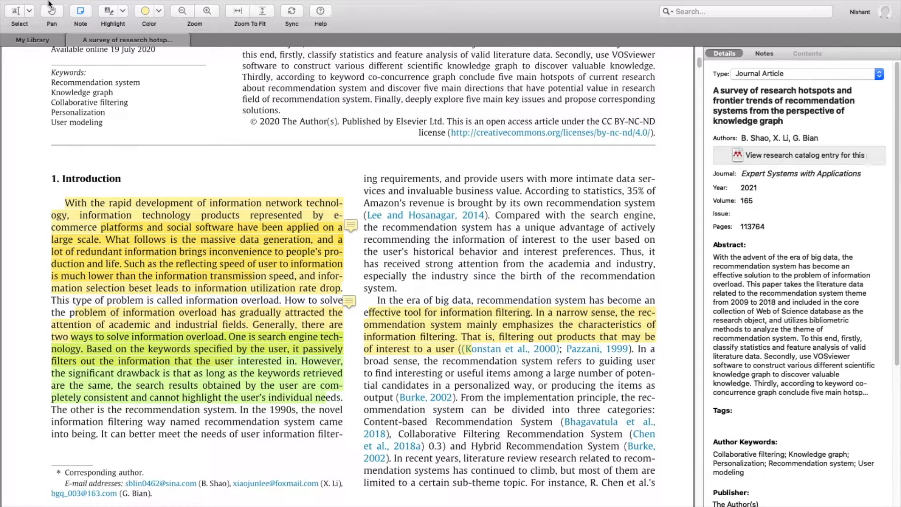
mouse_move(30, 3)
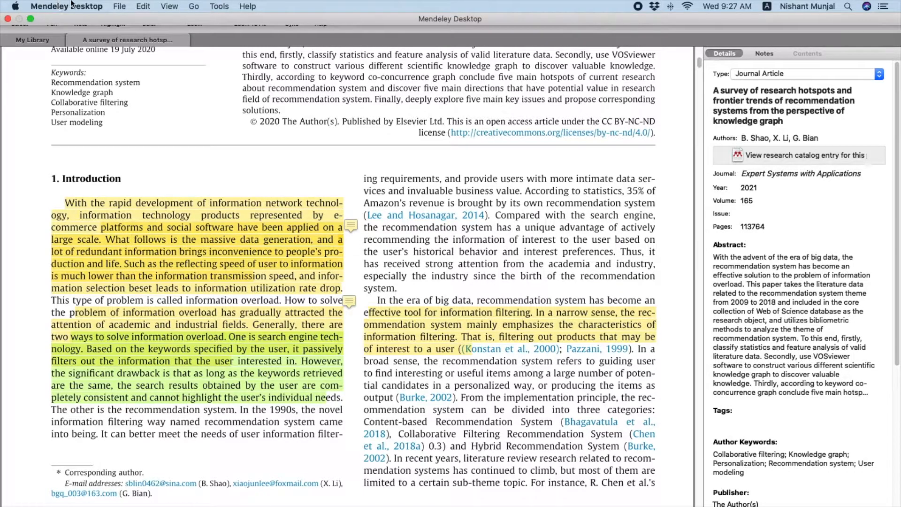
Export the survey PDF with its 13 annotations to Documents, then open that folder
left_click(68, 4)
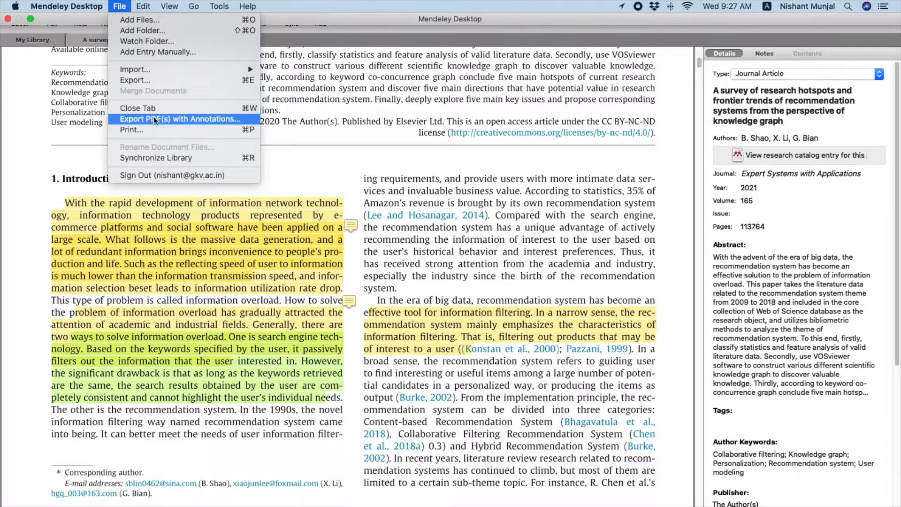
left_click(182, 120)
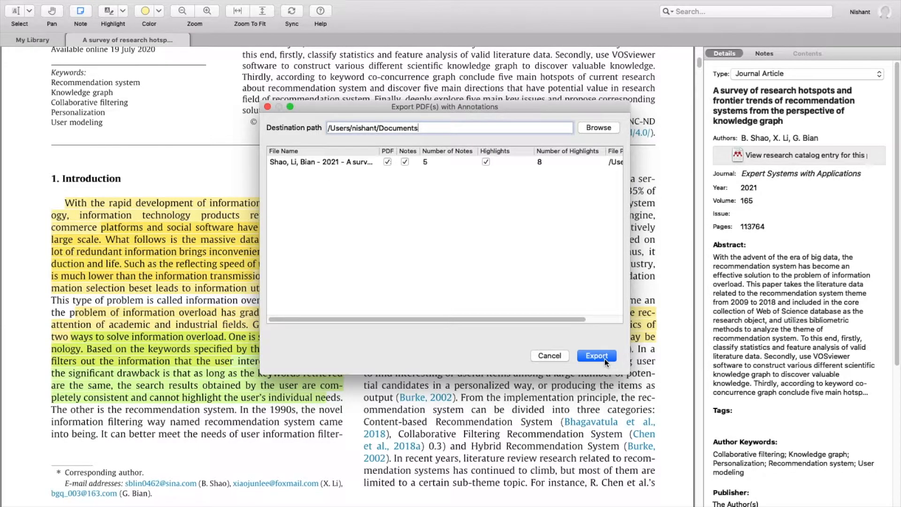
left_click_drag(338, 126, 421, 132)
left_click(538, 263)
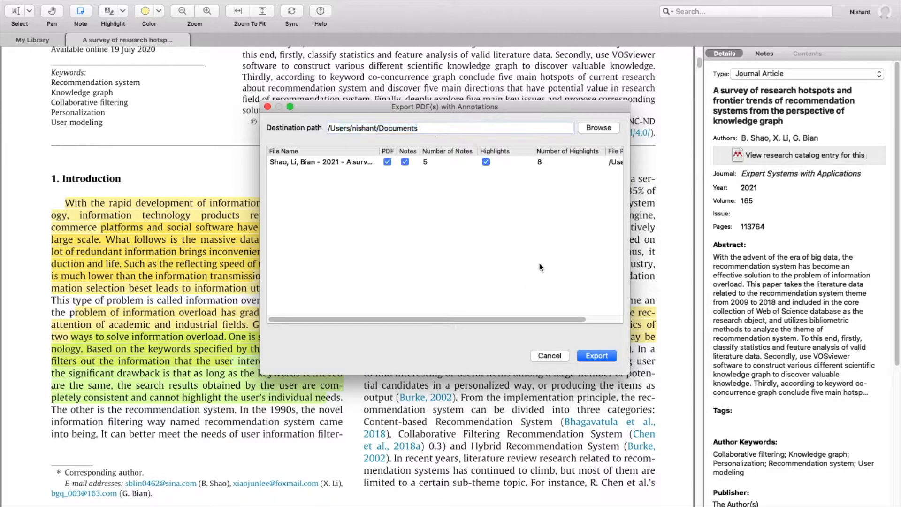
left_click(593, 358)
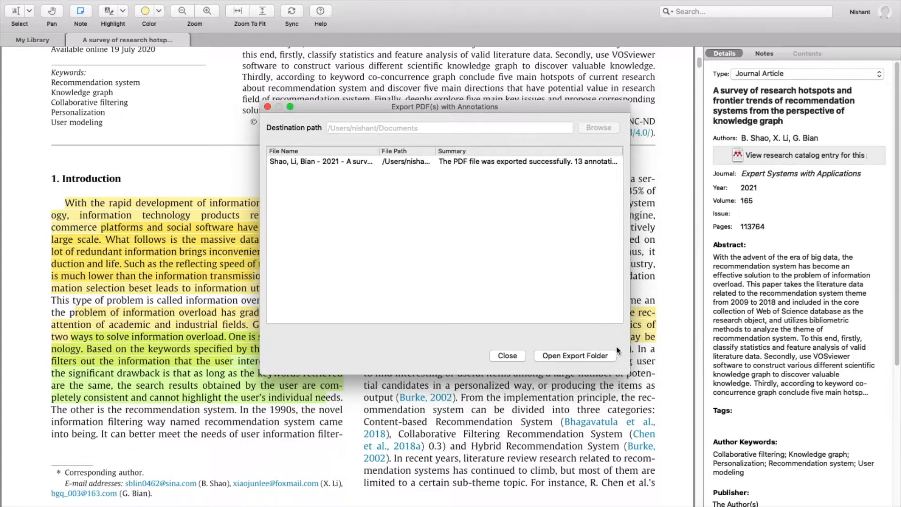
left_click(575, 355)
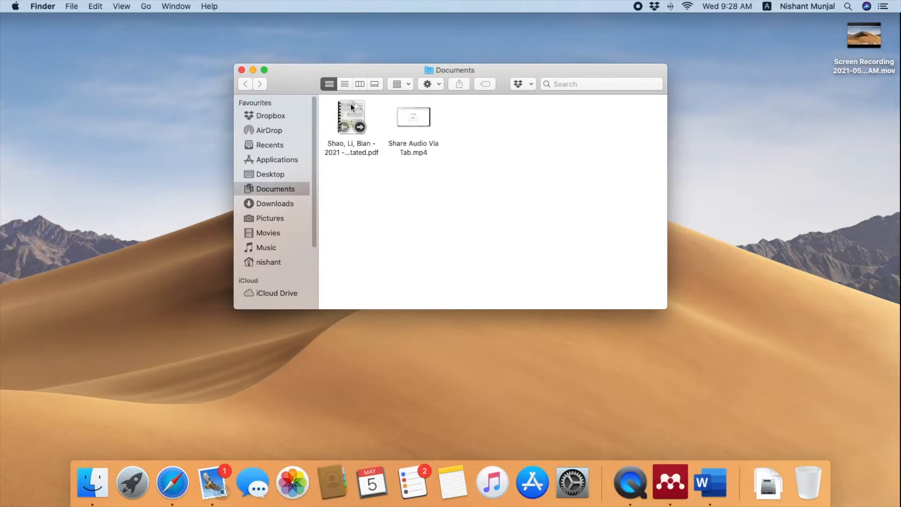
Open the exported annotated survey PDF from Documents and bring the Preview window forward
double_click(351, 113)
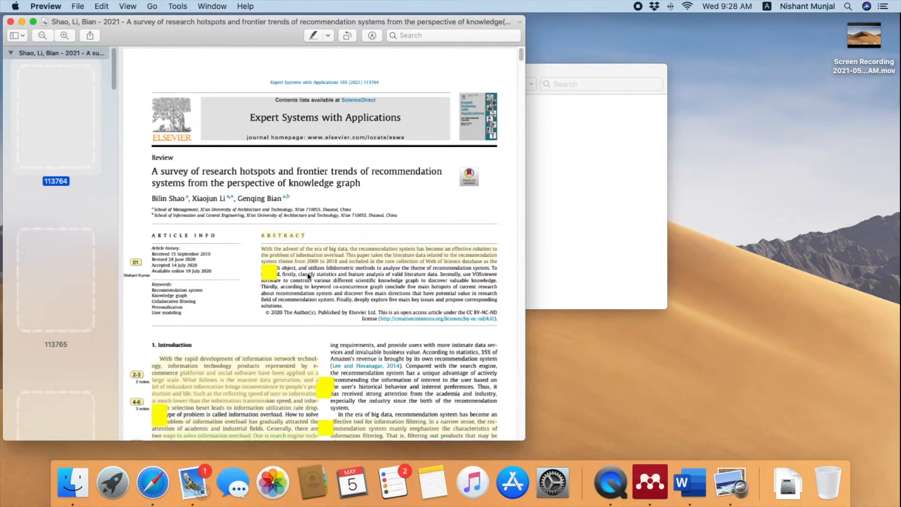
key("ctrl+Up")
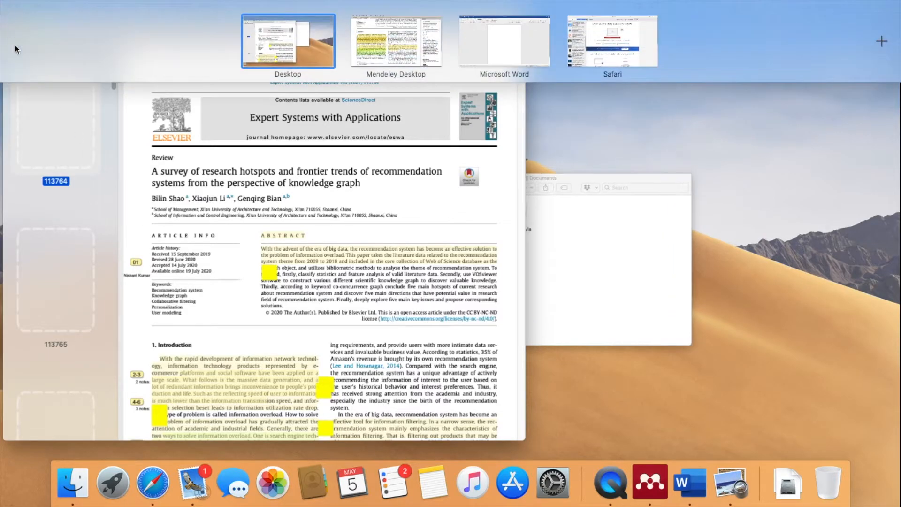
left_click(182, 216)
scroll(187, 214, "up", 5)
scroll(188, 213, "up", 10)
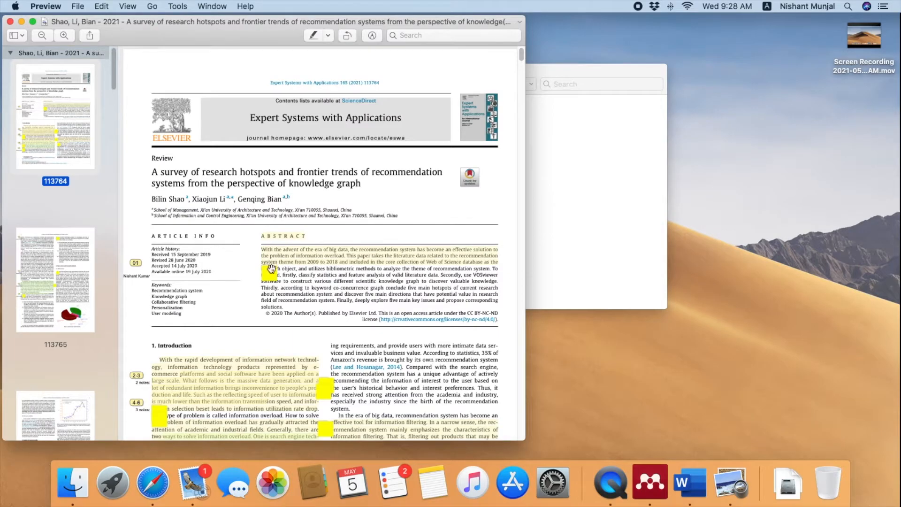
Read the sticky notes beside the Abstract and the Introduction paragraph in Preview
left_click(269, 271)
left_click(347, 278)
scroll(329, 281, "down", 5)
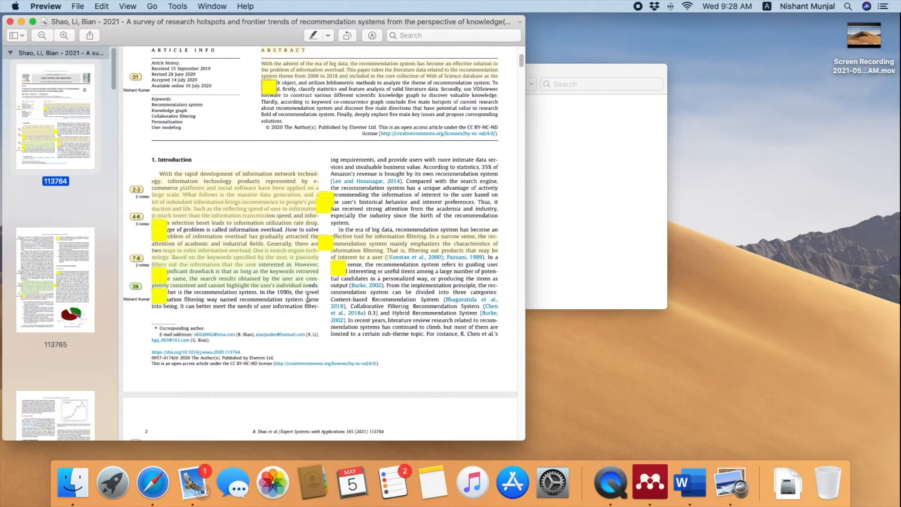
left_click(321, 200)
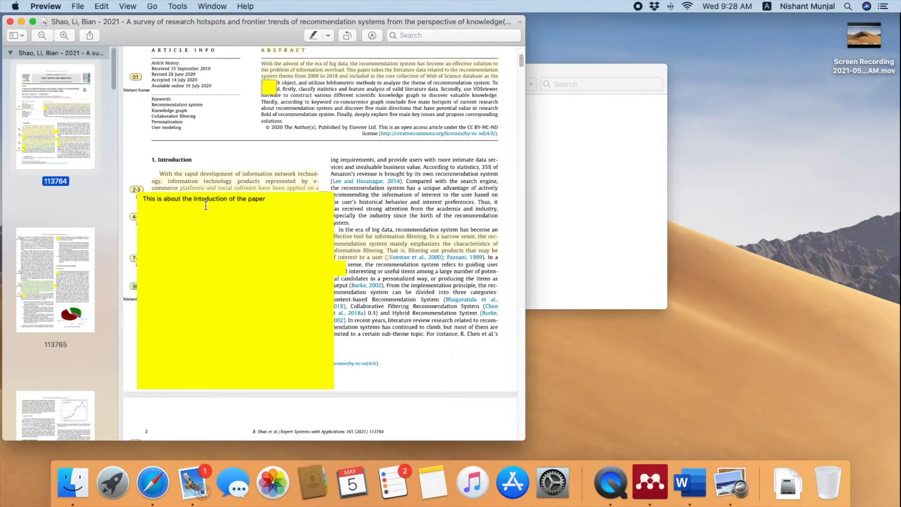
left_click(313, 174)
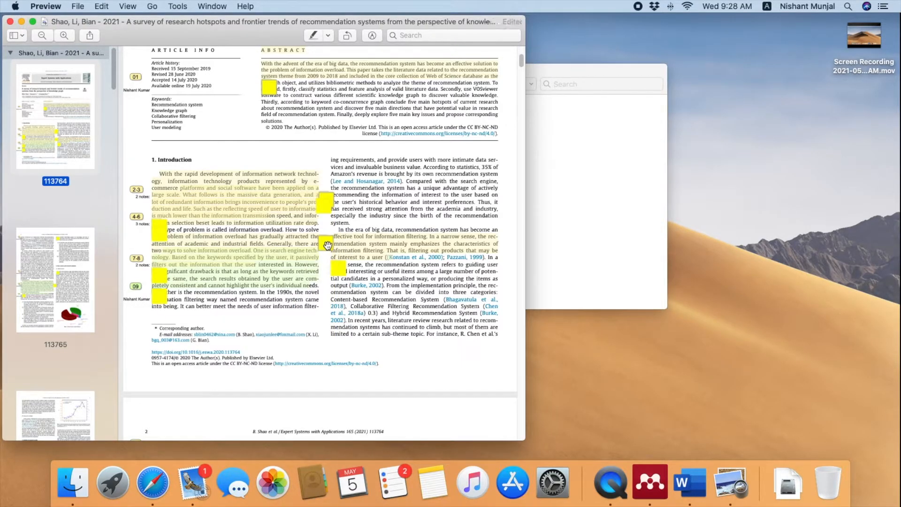
Check the remaining notes, including 'This is good article' on page 2, then close the PDF
left_click(339, 272)
scroll(339, 272, "down", 8)
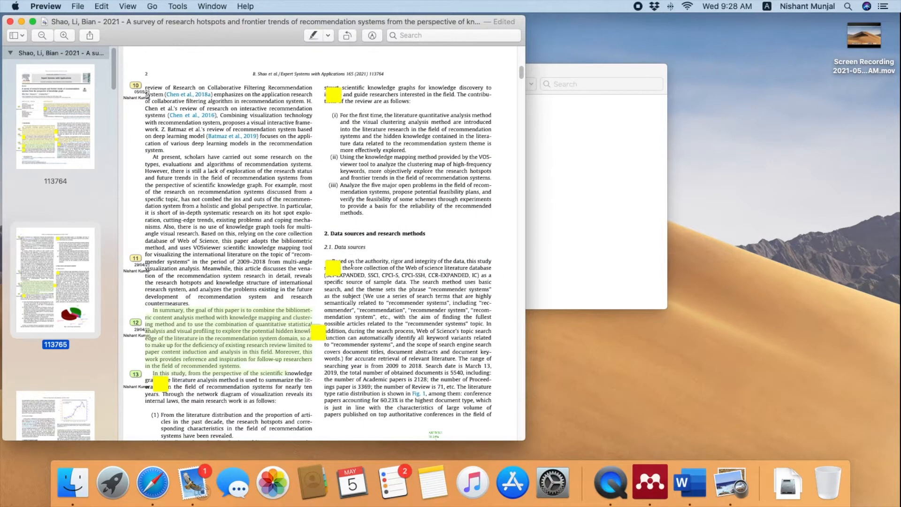
left_click(337, 265)
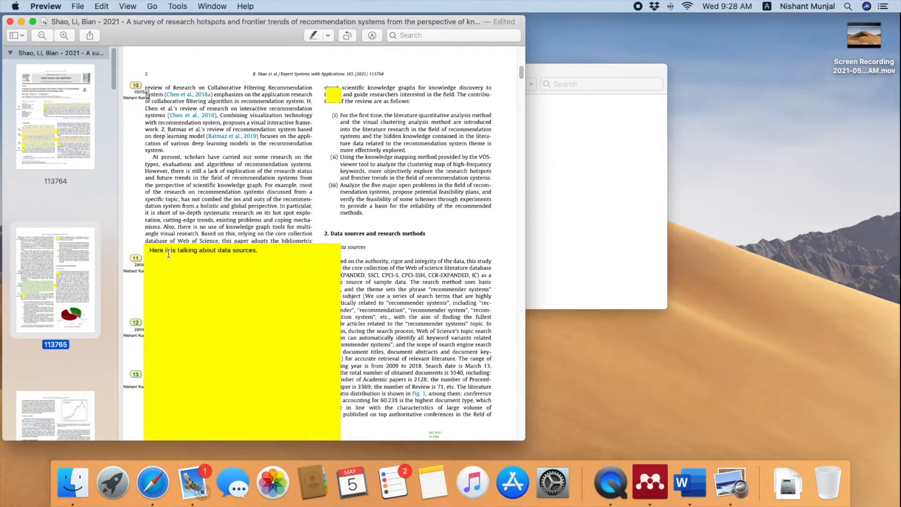
left_click(332, 99)
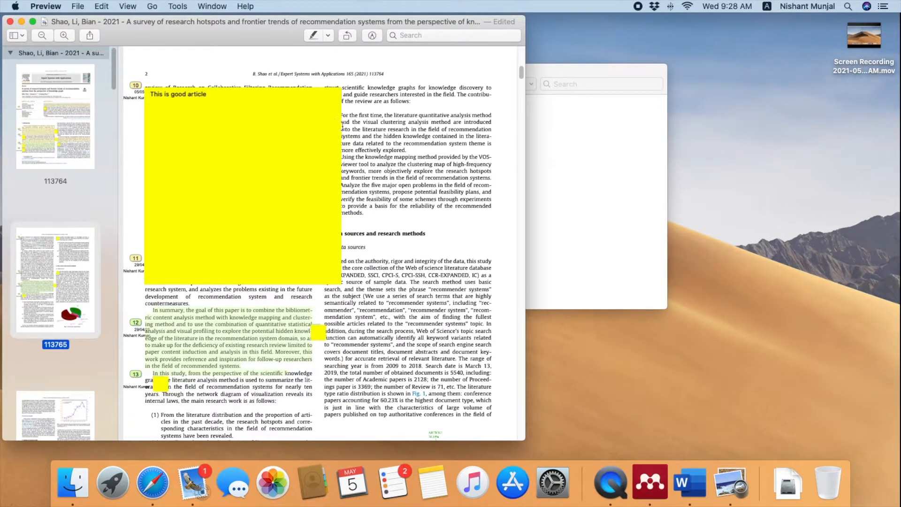
left_click(362, 142)
scroll(328, 141, "up", 10)
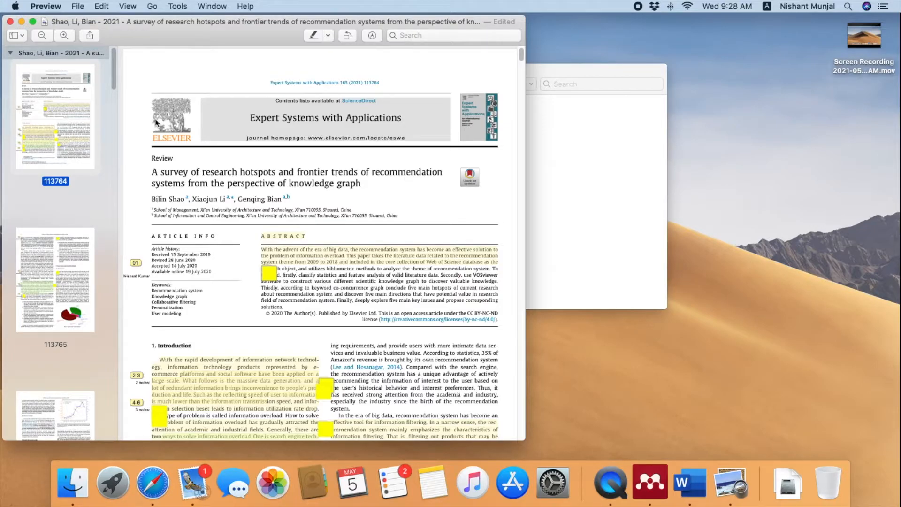
left_click(239, 101)
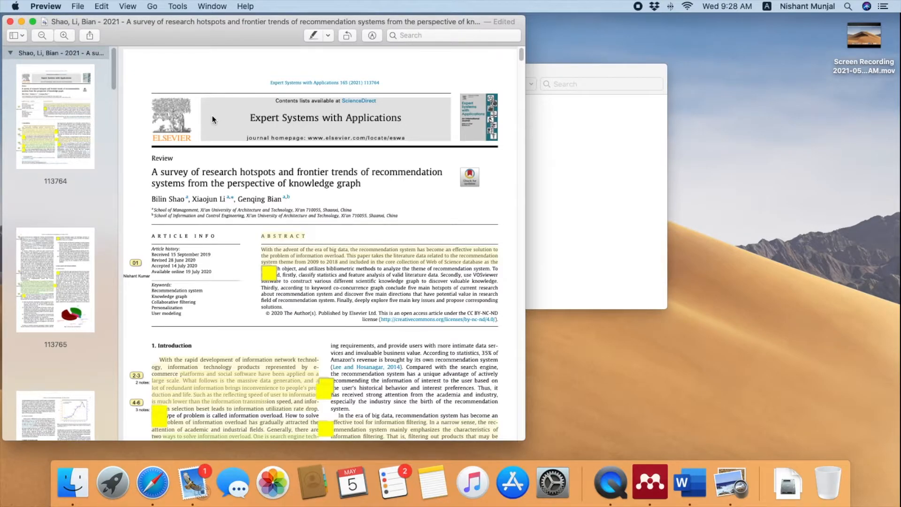
left_click(10, 22)
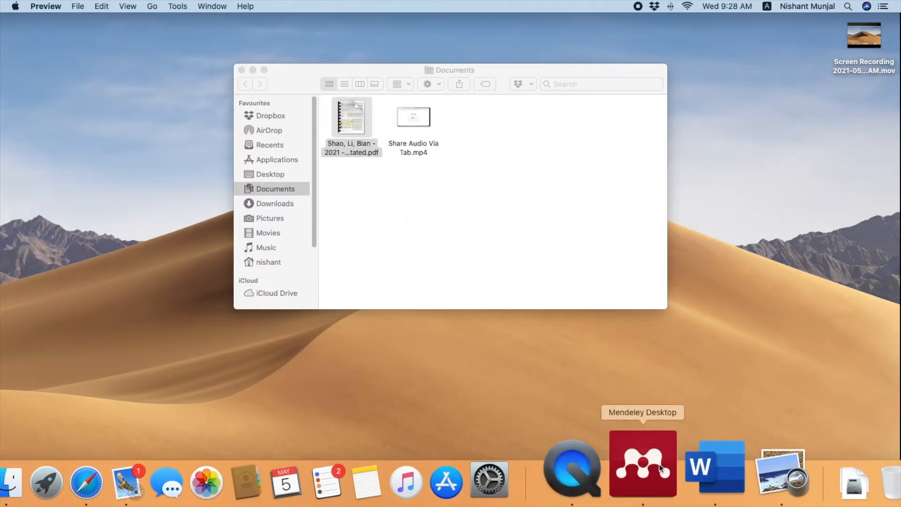
Back in Mendeley, dismiss the export summary and close the PDF to return to the library
left_click(660, 468)
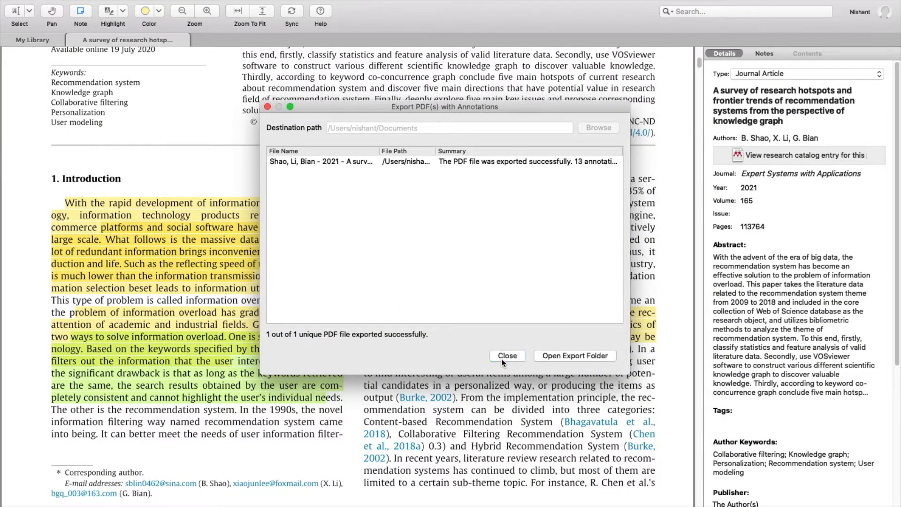
left_click(501, 358)
scroll(189, 167, "up", 8)
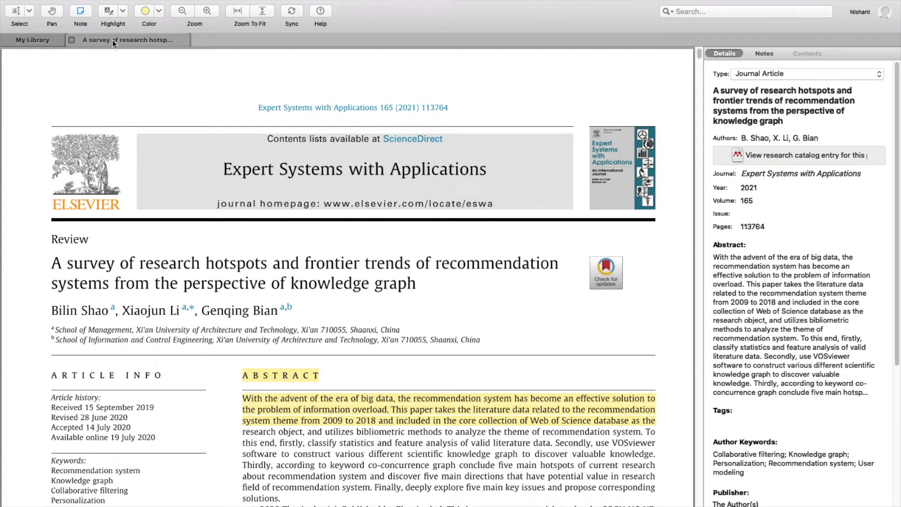
left_click(72, 41)
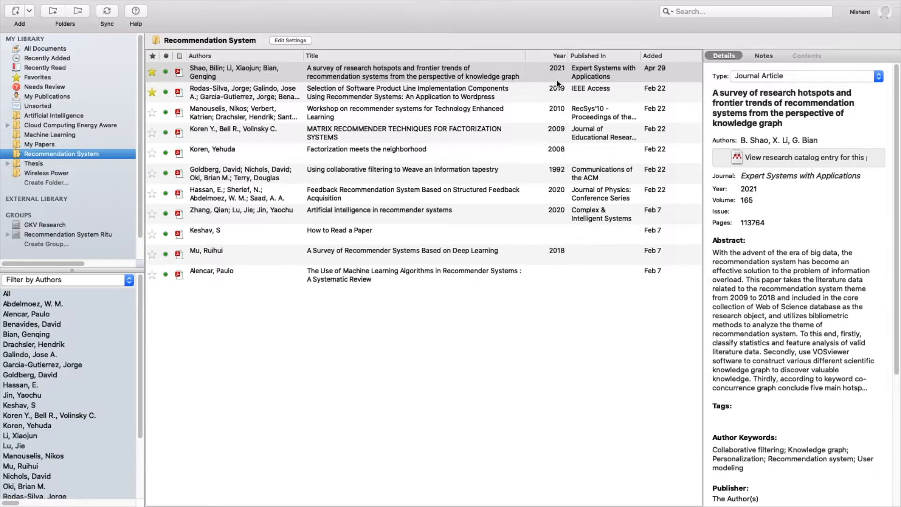
Reopen the knowledge-graph survey PDF after briefly viewing the software product line article
left_click(531, 111)
left_click(410, 97)
double_click(410, 96)
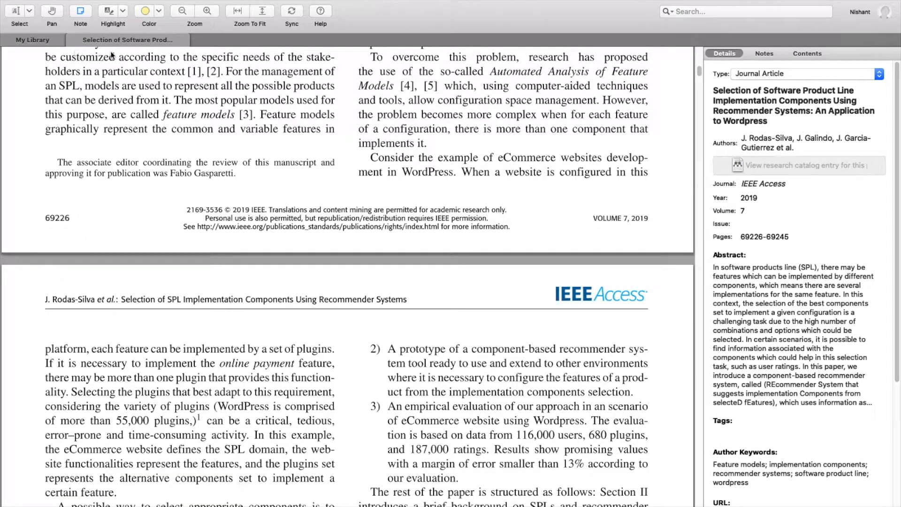
left_click(71, 40)
double_click(318, 71)
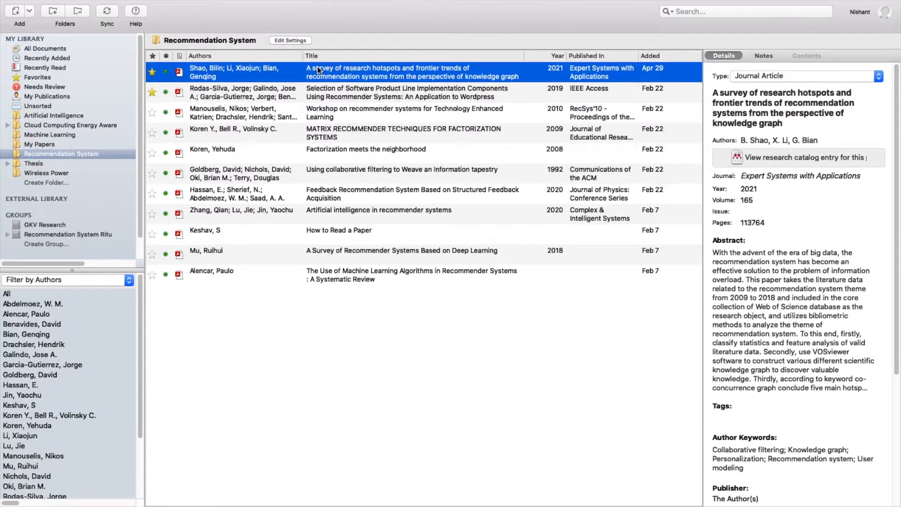
scroll(390, 247, "down", 10)
scroll(389, 243, "down", 15)
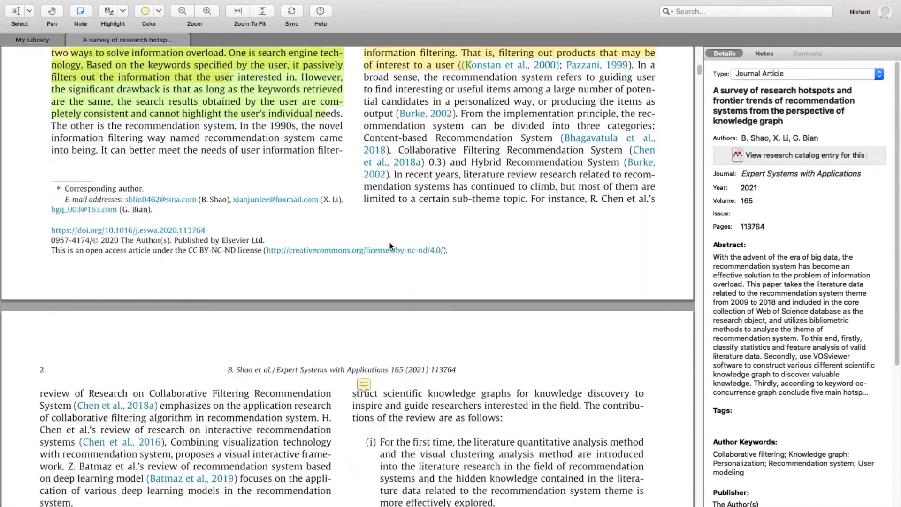
scroll(387, 237, "up", 15)
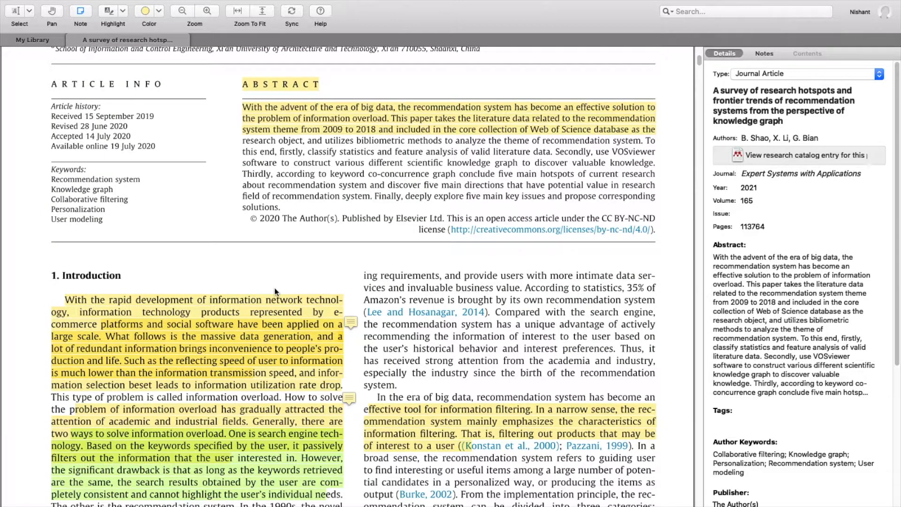
scroll(272, 282, "up", 6)
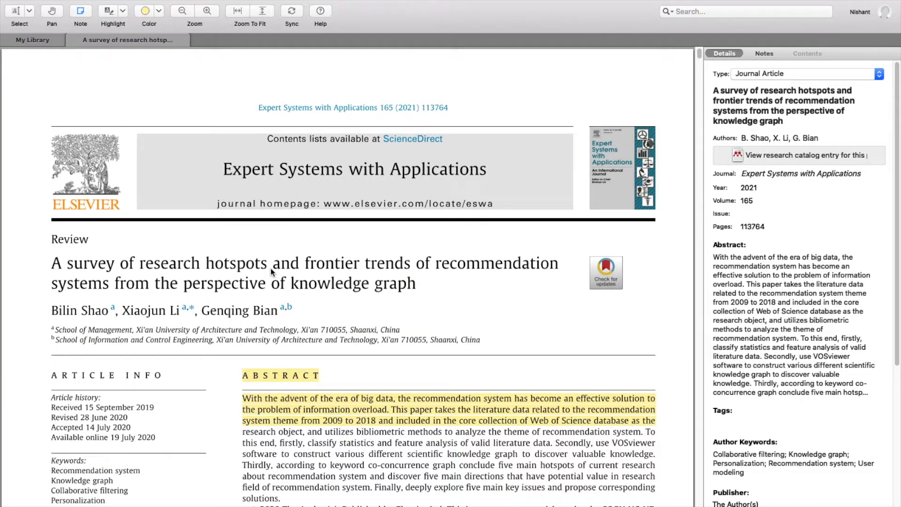
key("ctrl+Up")
Type 'Introduction' at the top of the blank Word document
left_click(478, 60)
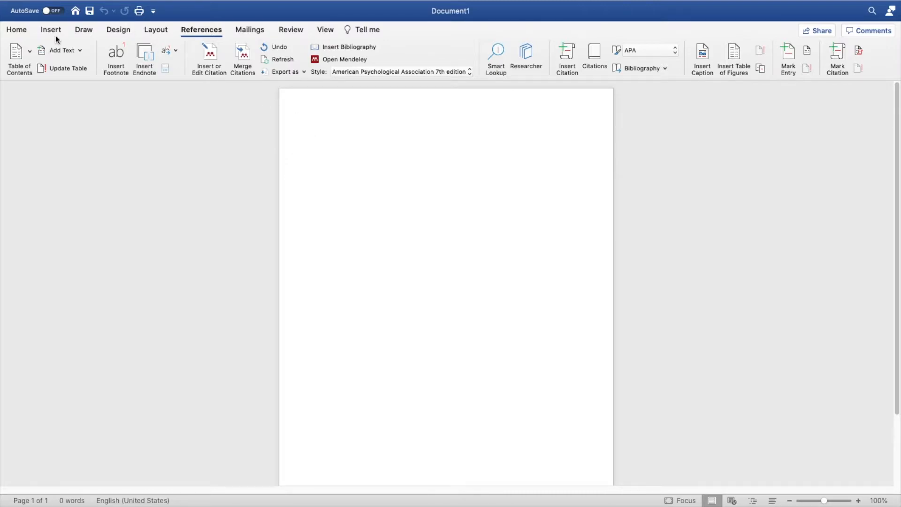
left_click(26, 31)
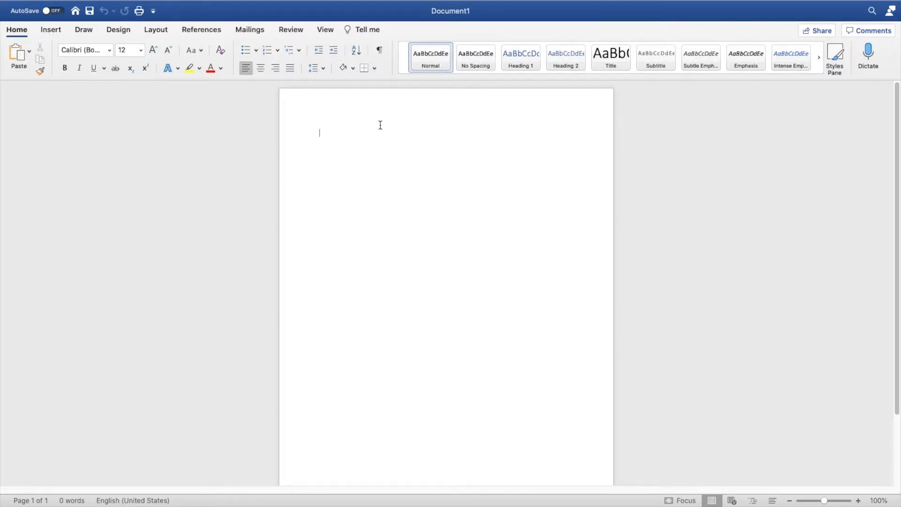
type("I have learned")
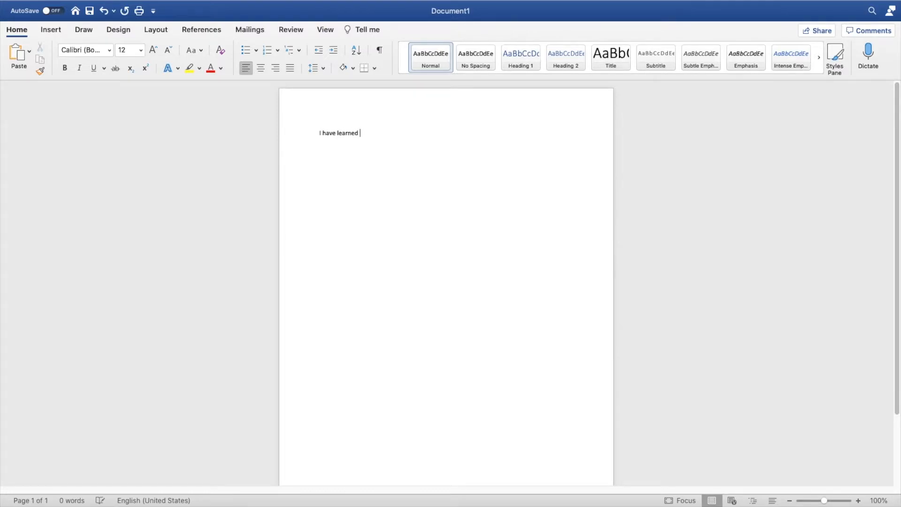
key("BackSpace")
key("BackSpace")
key("BackSpace")
key("BackSpace")
key("BackSpace")
key("BackSpace")
key("BackSpace")
key("BackSpace")
key("BackSpace")
key("BackSpace")
key("BackSpace")
key("BackSpace")
key("BackSpace")
key("BackSpace")
type("Introduction")
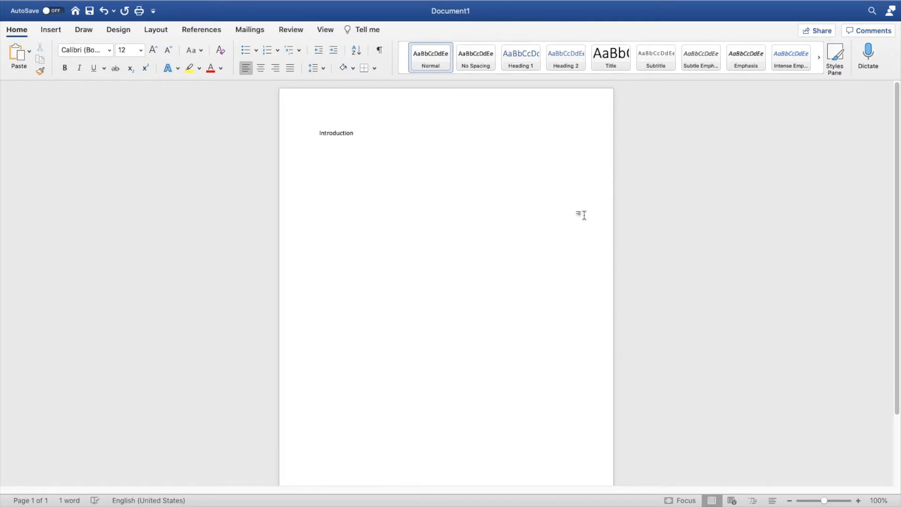
Enlarge the heading to 24 pt and add the 12 pt line 'This is about machine learning and deep learning'
left_click(828, 500)
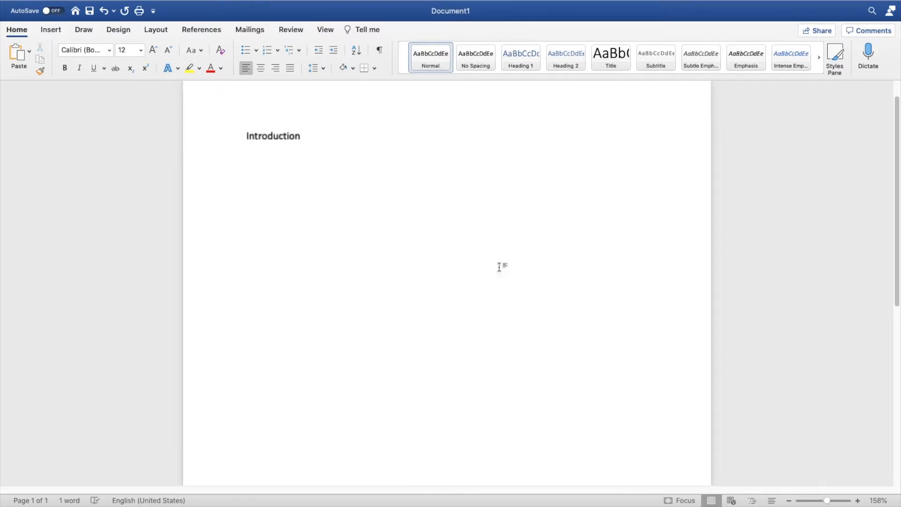
double_click(299, 141)
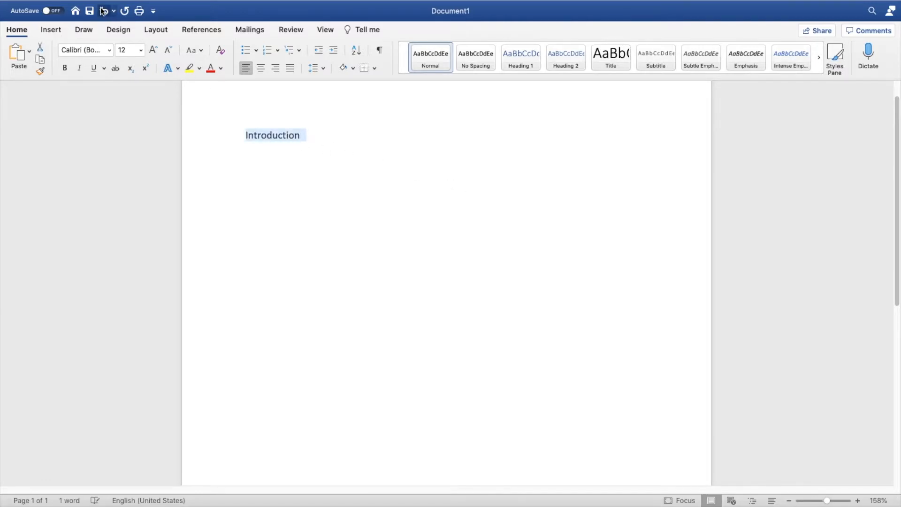
left_click(153, 50)
left_click(153, 51)
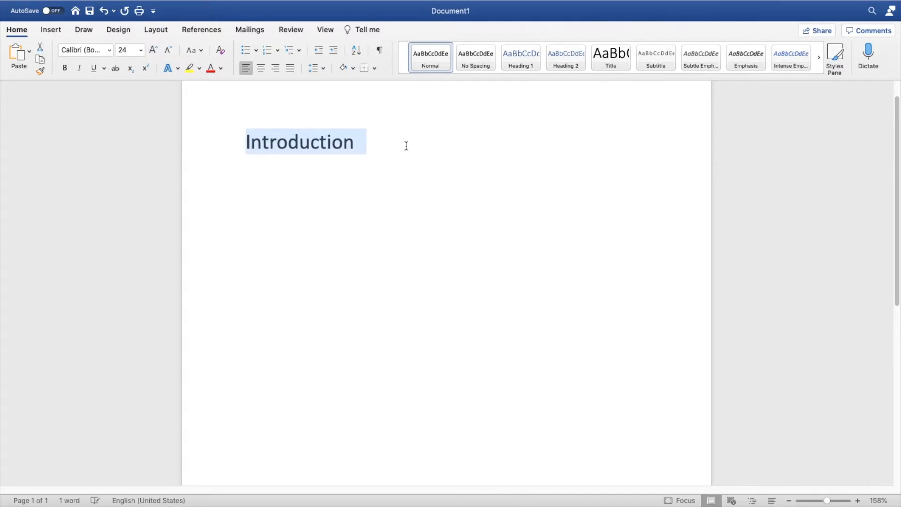
left_click(406, 141)
key("Return")
left_click(168, 50)
left_click(167, 51)
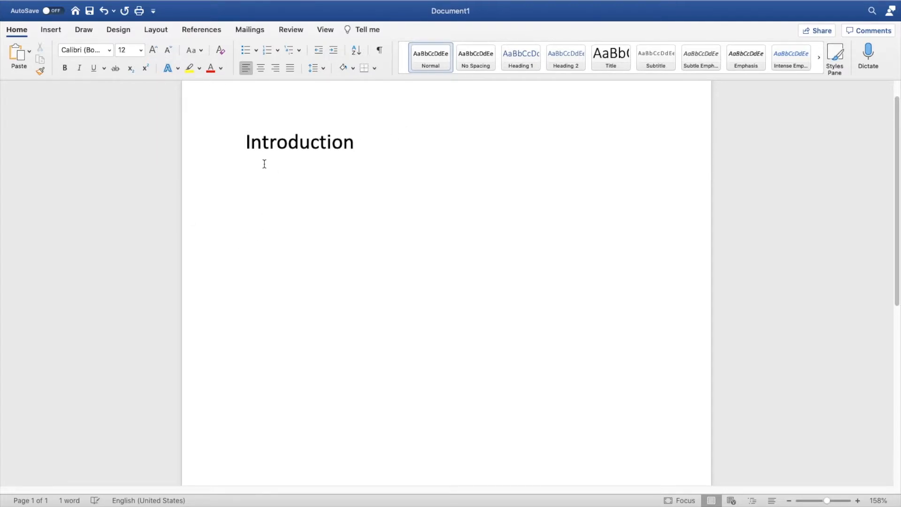
type("This ")
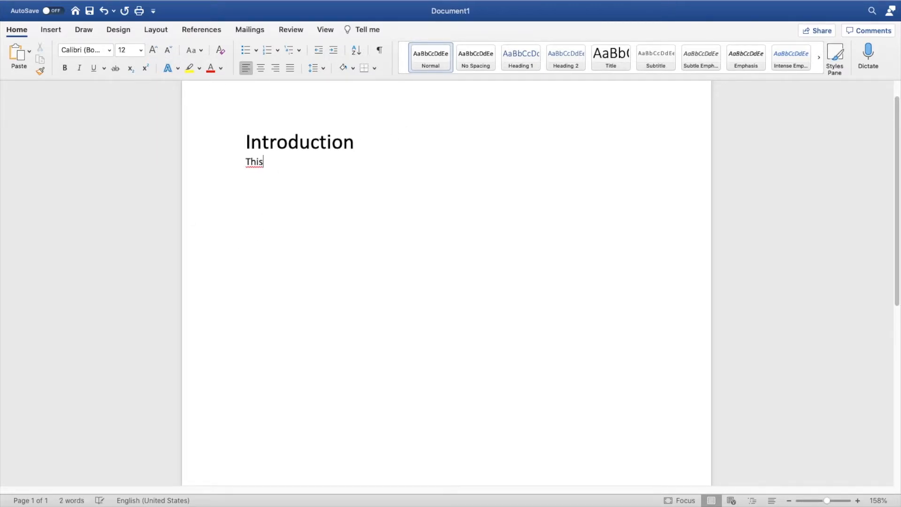
type("is about ")
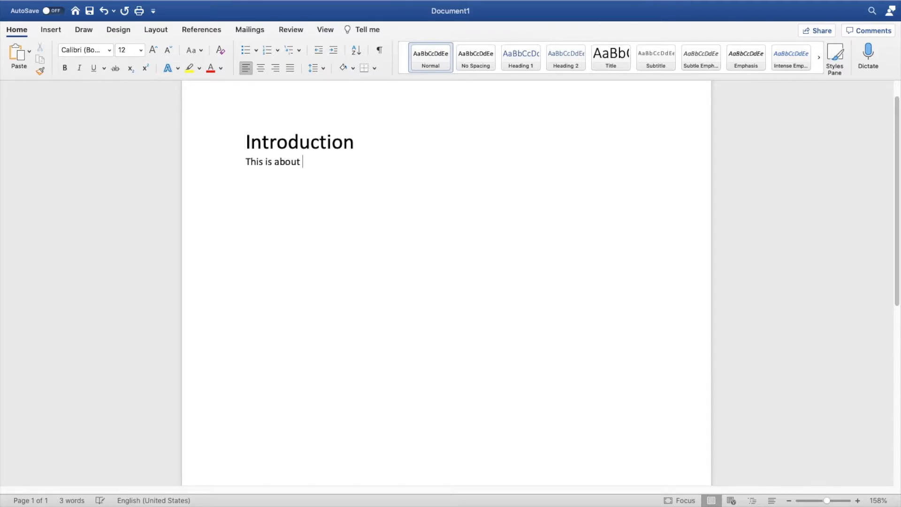
type("machine learning")
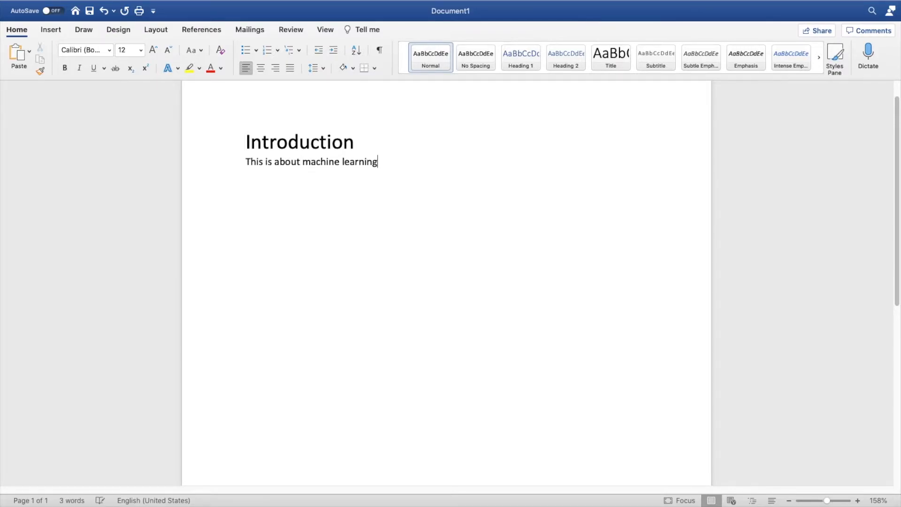
type(" and deep learning.")
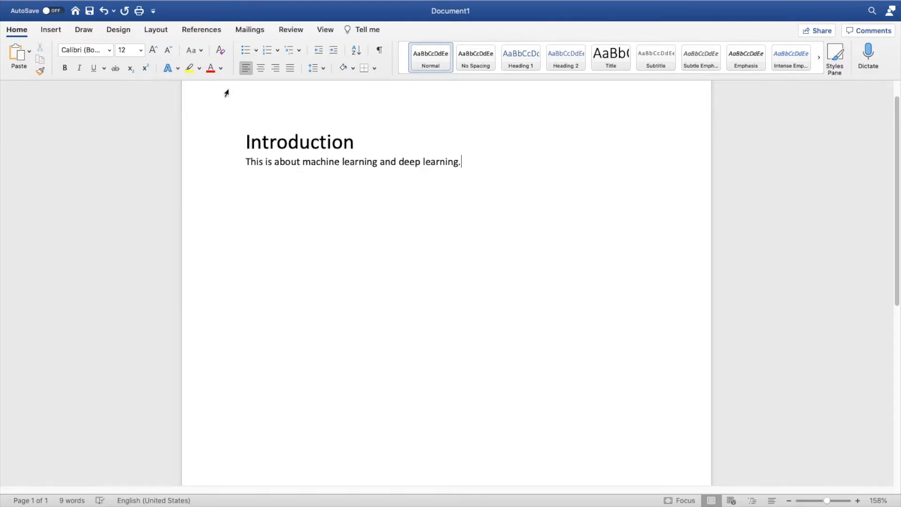
Launch Mendeley's Insert Citation from Word's References tab, allowing Word to connect to Mendeley
left_click(197, 28)
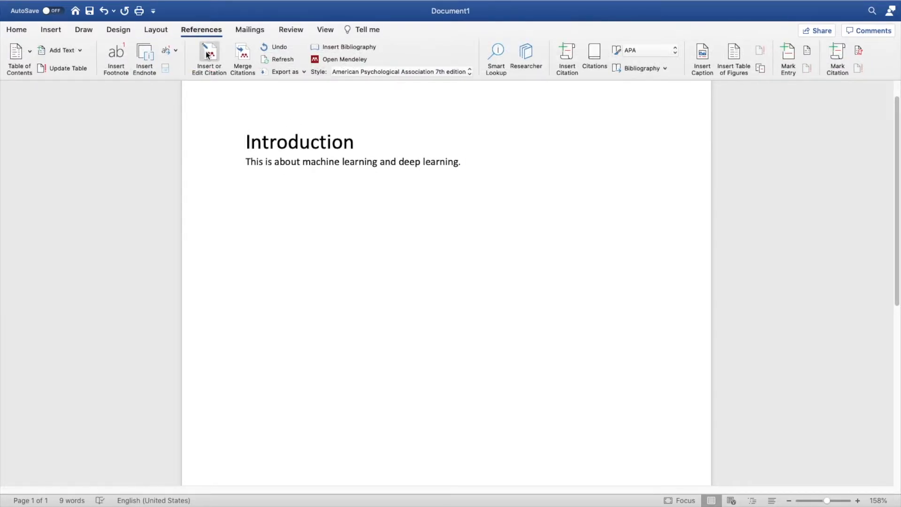
left_click(208, 53)
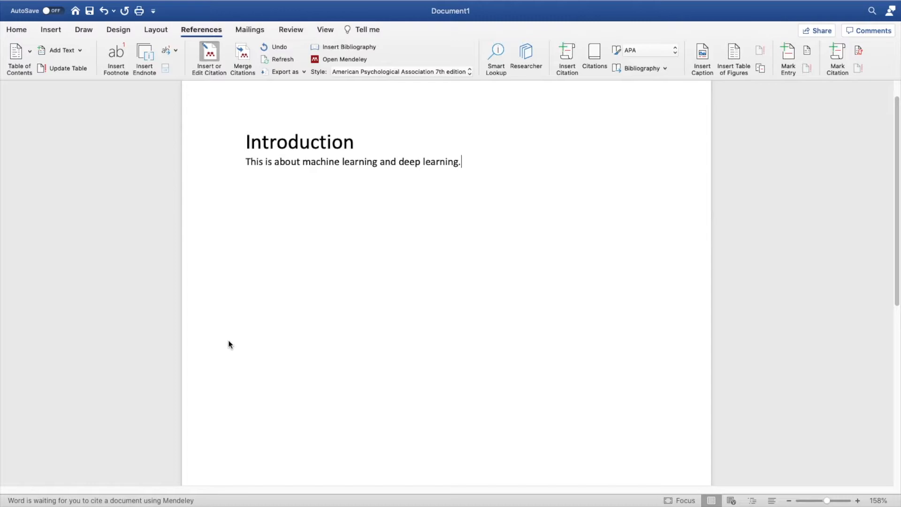
left_click(540, 179)
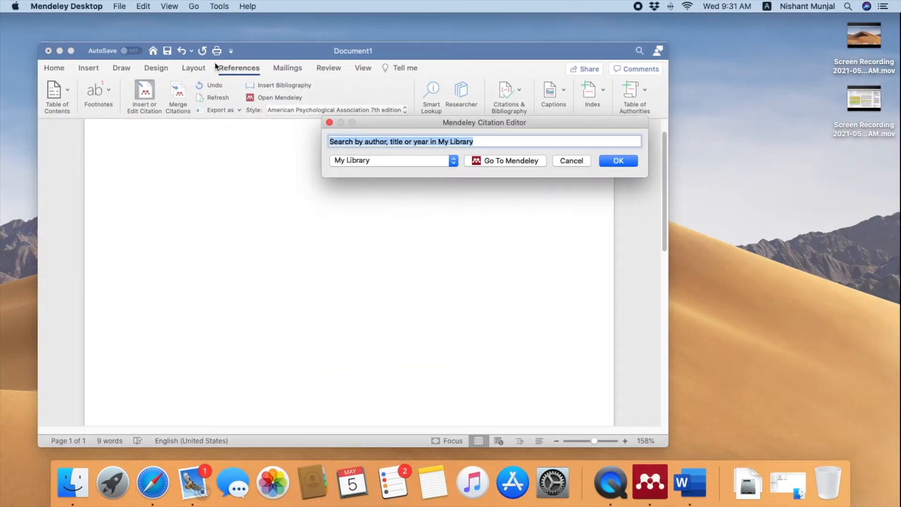
key("Escape")
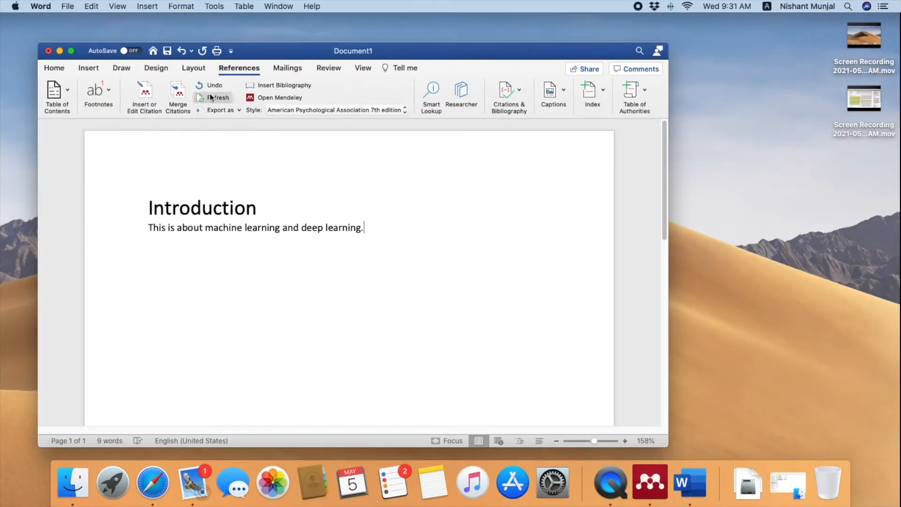
left_click(145, 91)
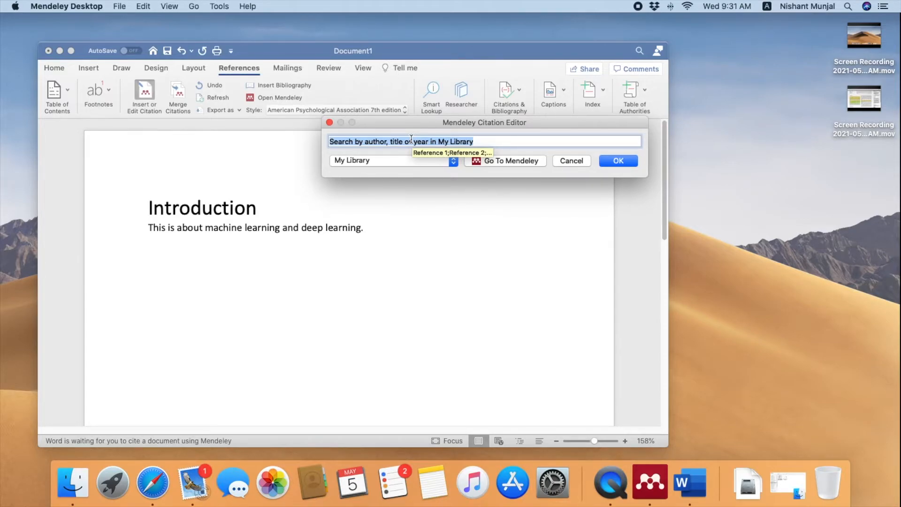
Search My Library for 'machine' and insert the Yang 2011 cost-based scheduling citation
left_click(384, 160)
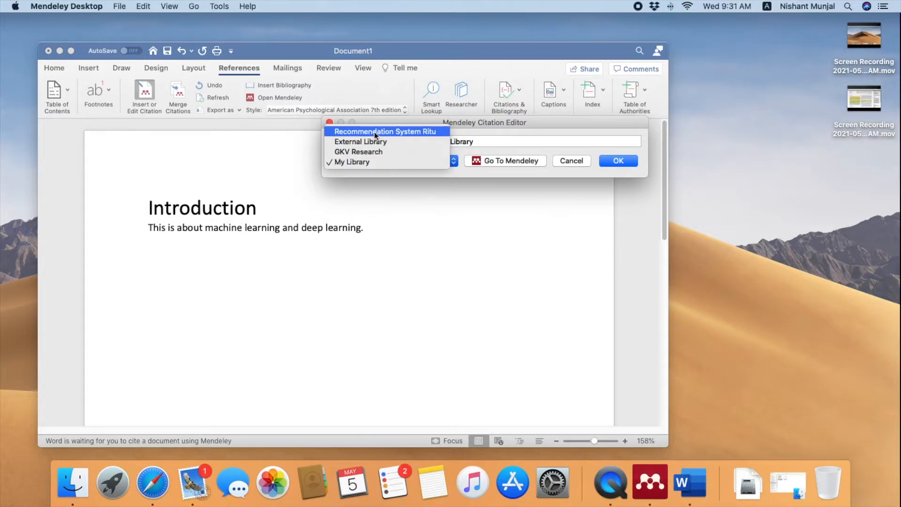
left_click(521, 141)
left_click(498, 141)
left_click_drag(497, 142, 326, 125)
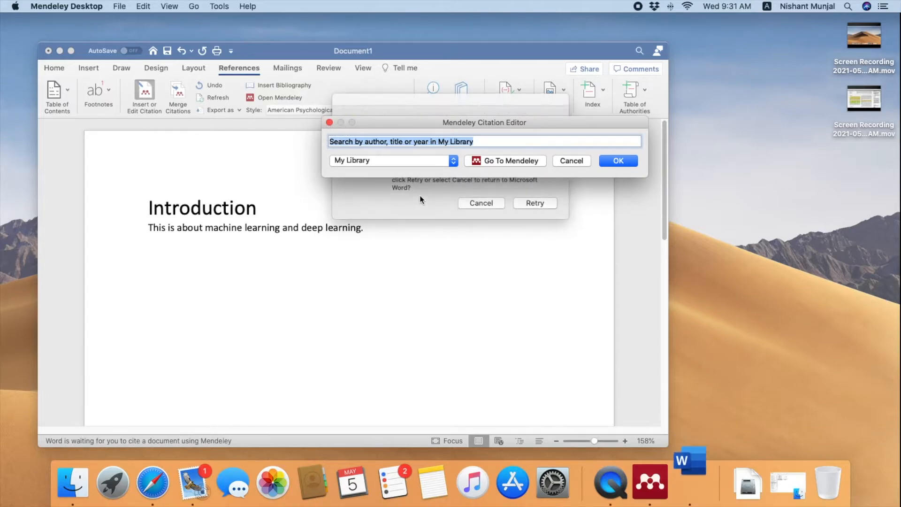
type("machine")
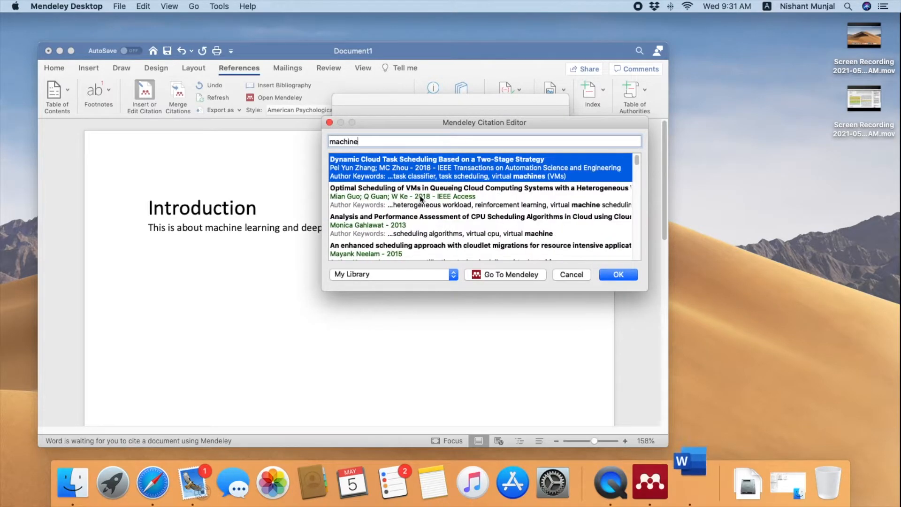
scroll(421, 198, "down", 15)
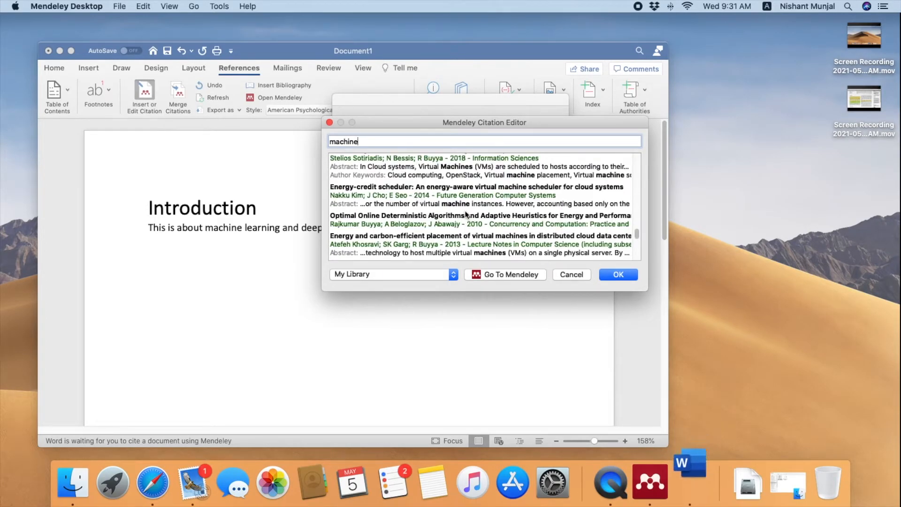
scroll(399, 172, "up", 5)
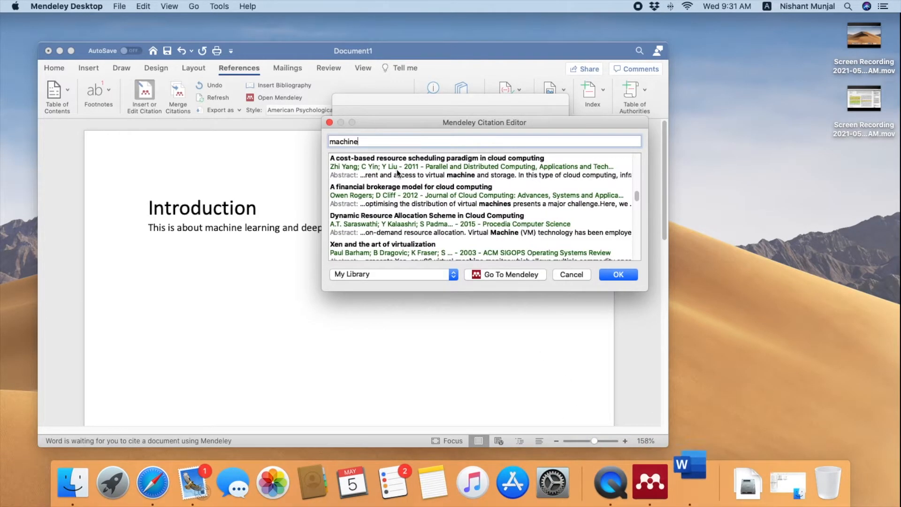
left_click(396, 163)
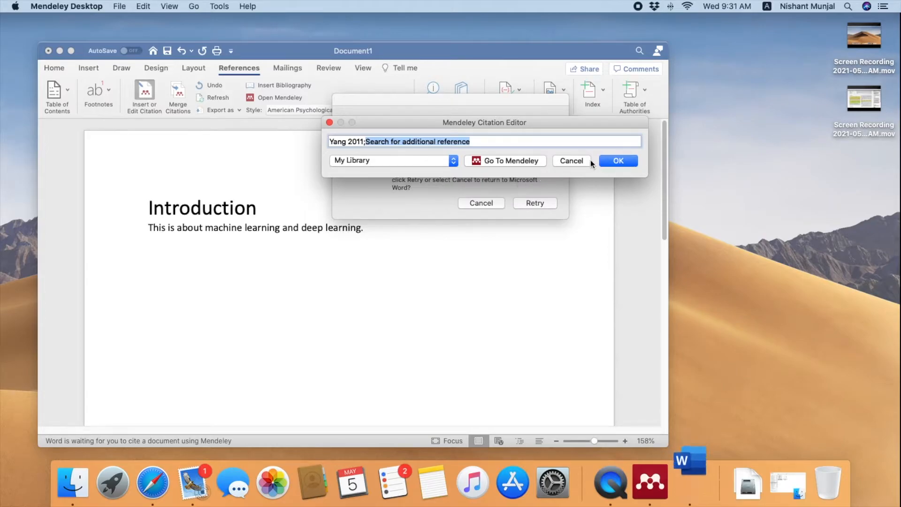
left_click(621, 162)
key("ctrl+Up")
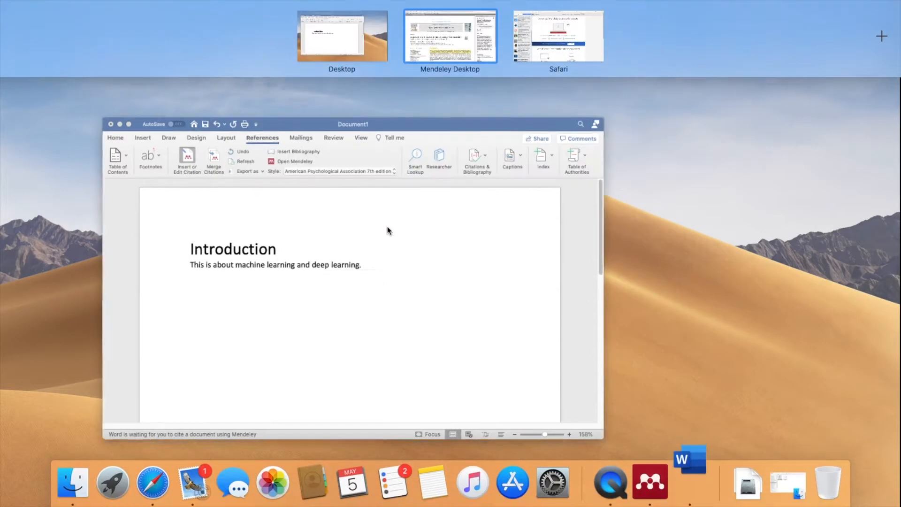
left_click(387, 227)
left_click(527, 203)
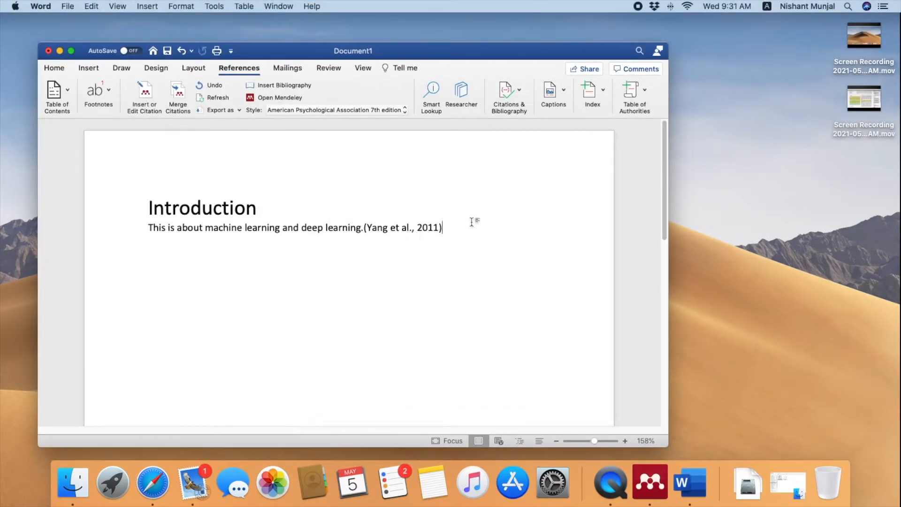
Add 'It is an interesting topic and also I learned about Re-Enforcement Learning', correcting 'Inforcement'
type(". IT")
key("BackSpace")
key("Caps_Lock")
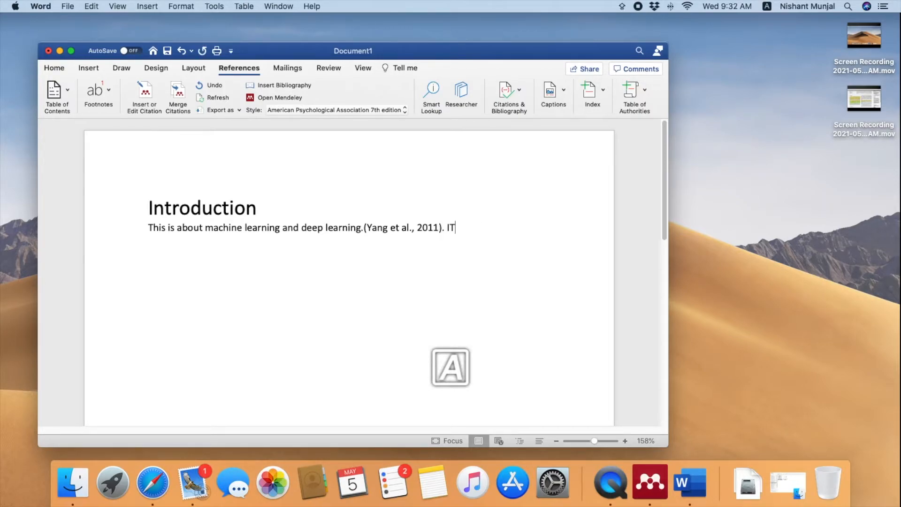
key("Caps_Lock")
key("BackSpace")
type("ts")
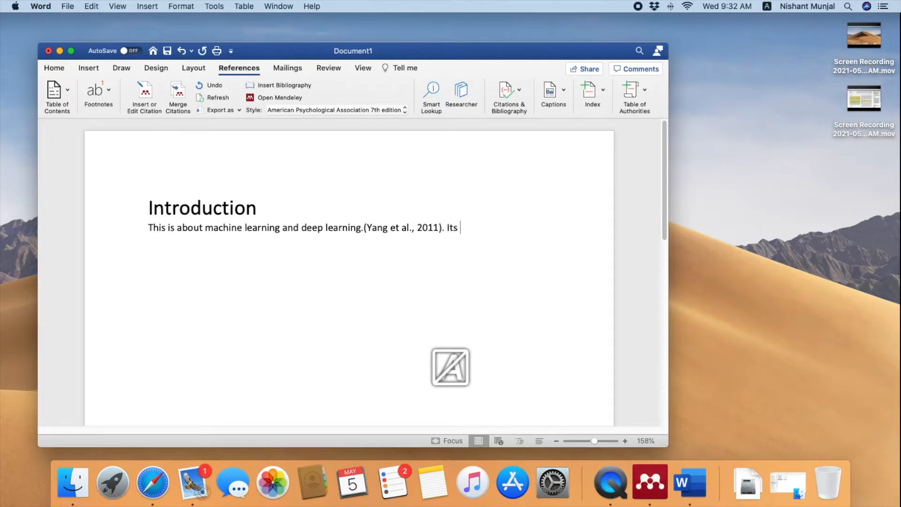
key("BackSpace")
type("is an")
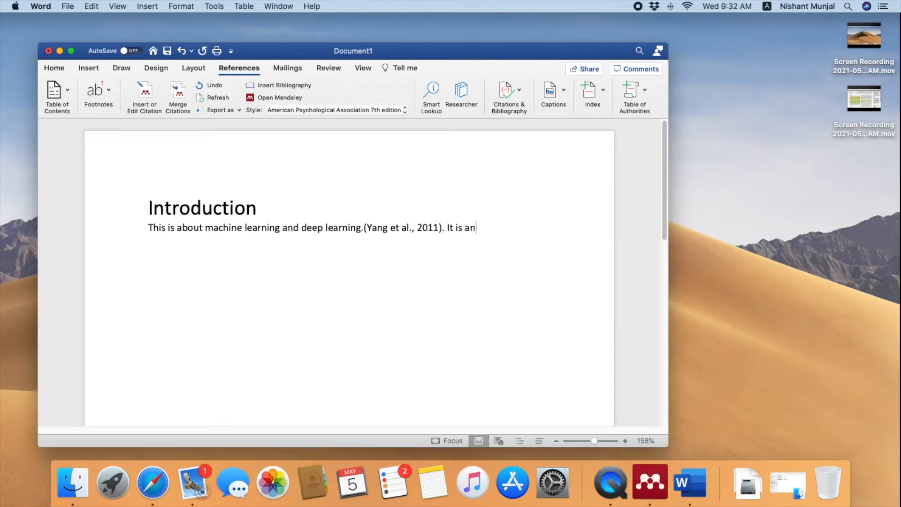
type(" interesting")
type(" topic a")
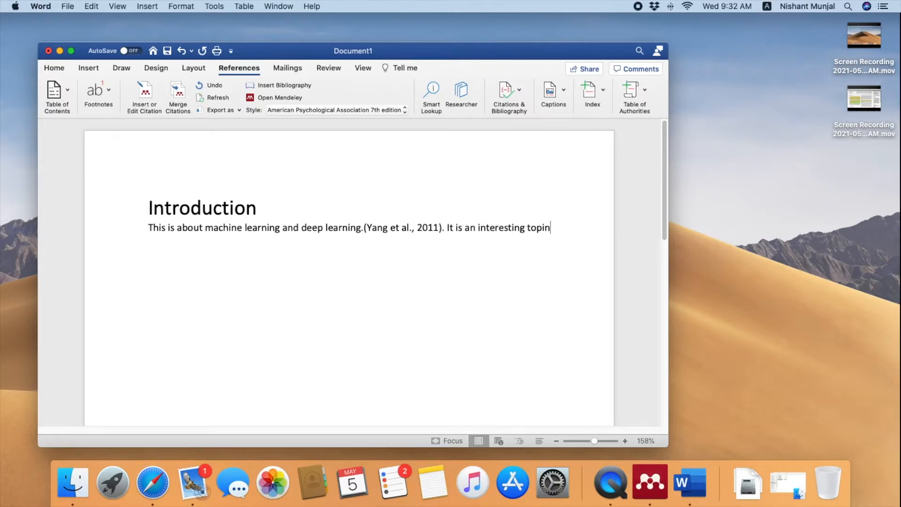
type("nd also I learned abou")
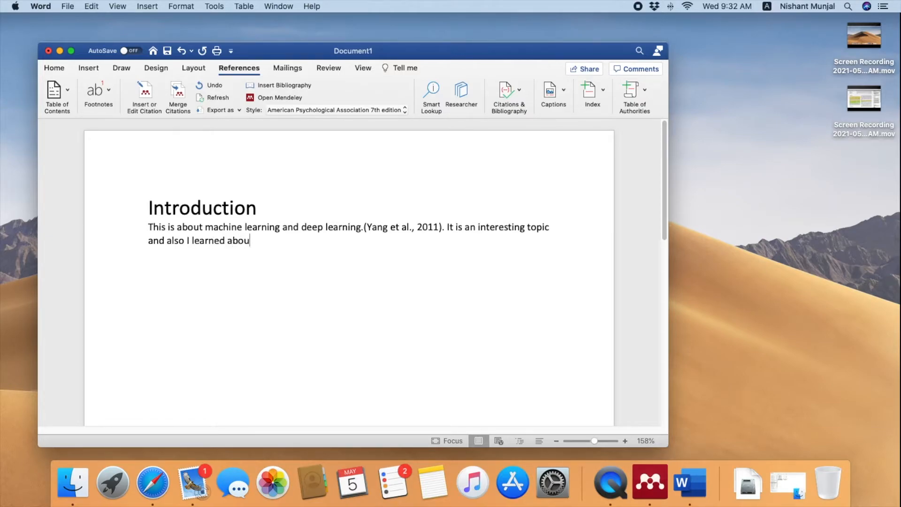
type("t Re-Inforcement Learning")
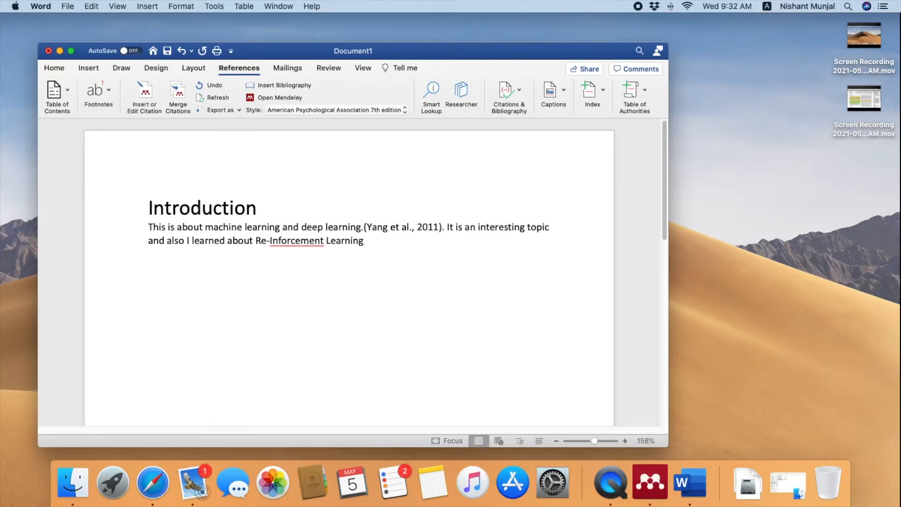
left_click(307, 244)
left_click(283, 282)
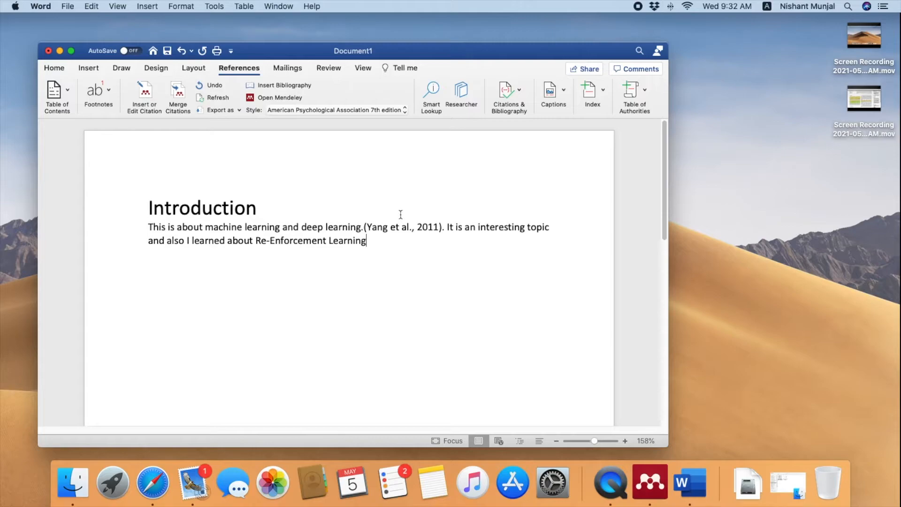
Search 'recomme', insert the Koren and Bell 2009 citation, and end the sentence with a period
left_click(144, 93)
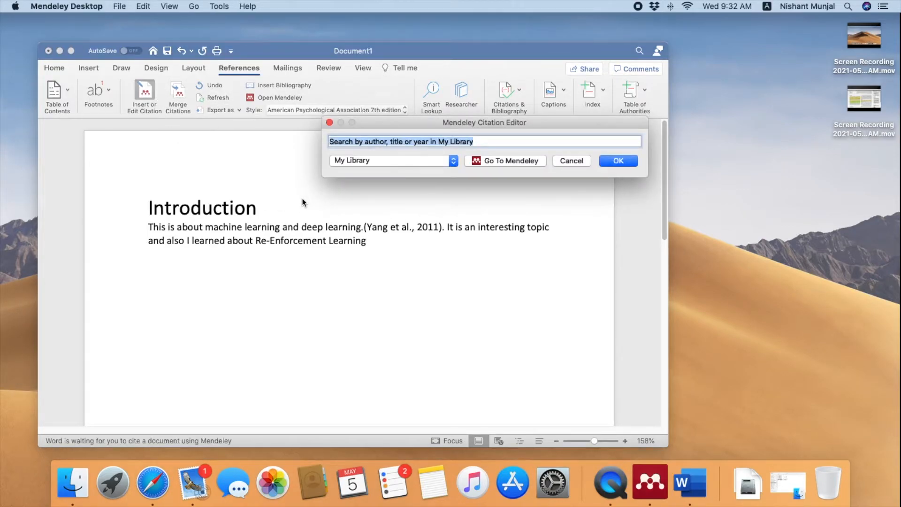
type("r")
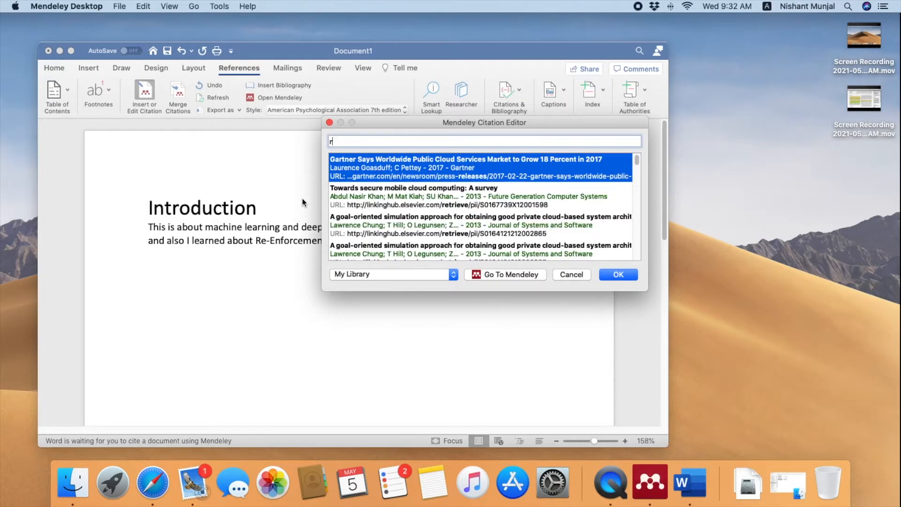
type("ec")
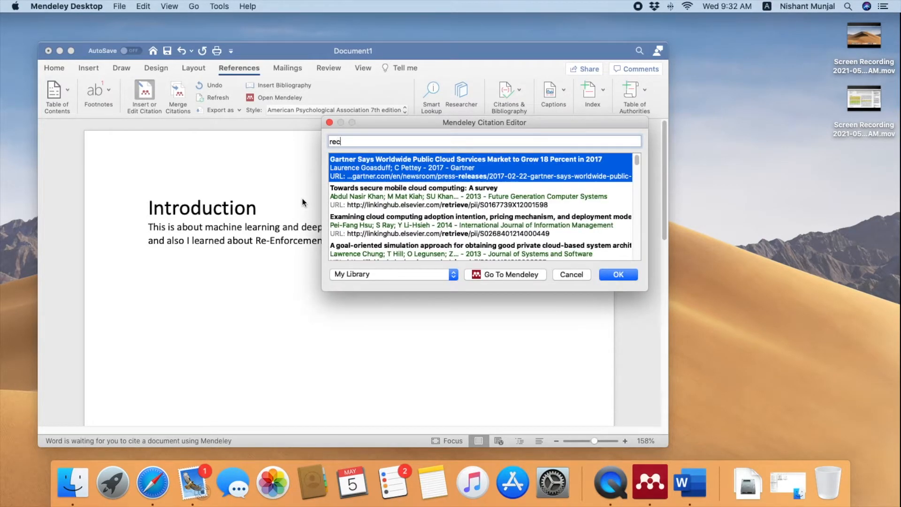
type("omme")
key("Down")
key("Down")
key("Down")
key("Down")
key("Return")
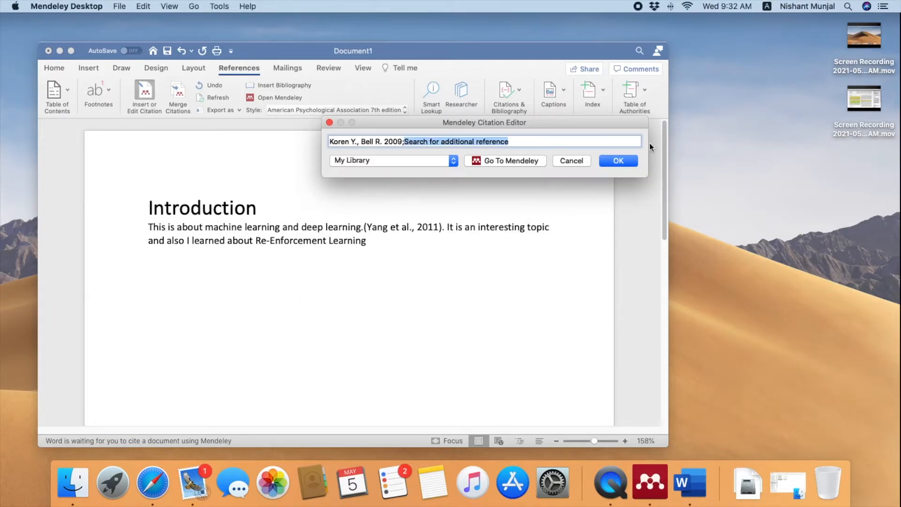
left_click(615, 161)
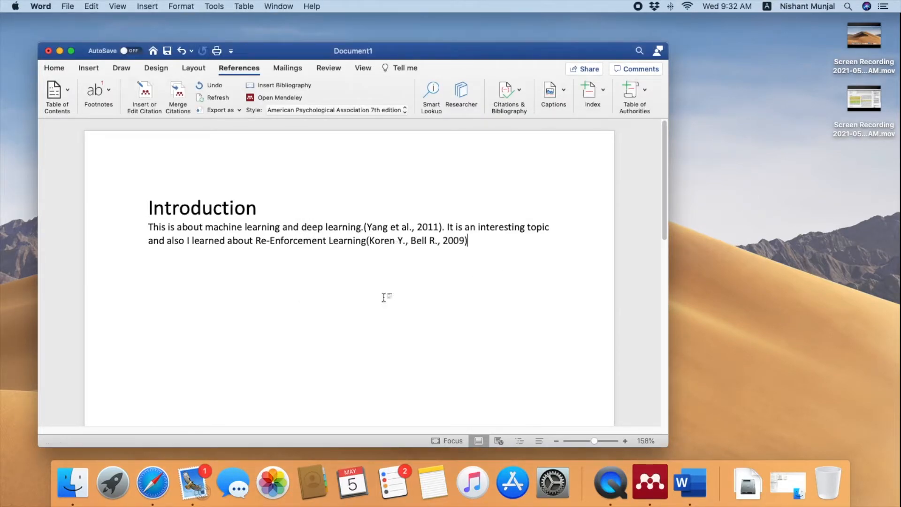
type(".")
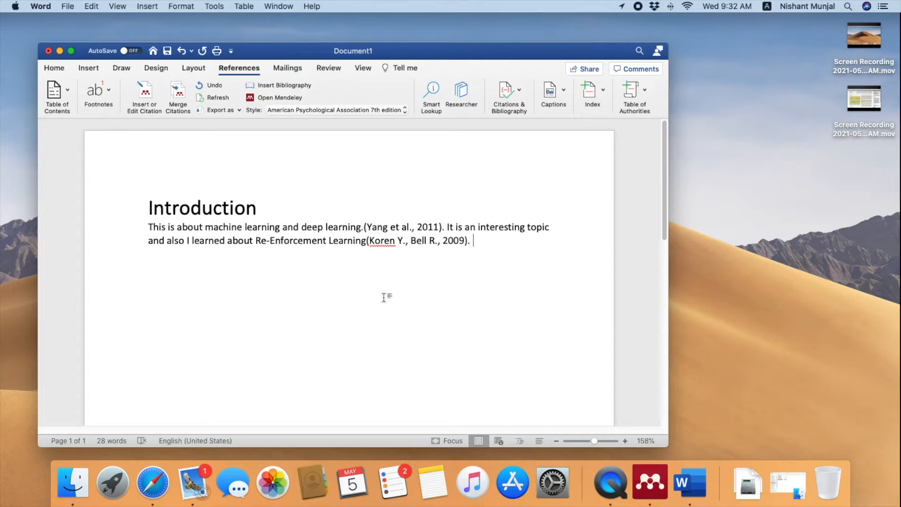
Select the opening sentence and inspect the Yang et al. 2011 and Koren and Bell citations
left_click_drag(147, 228, 334, 223)
left_click(369, 228)
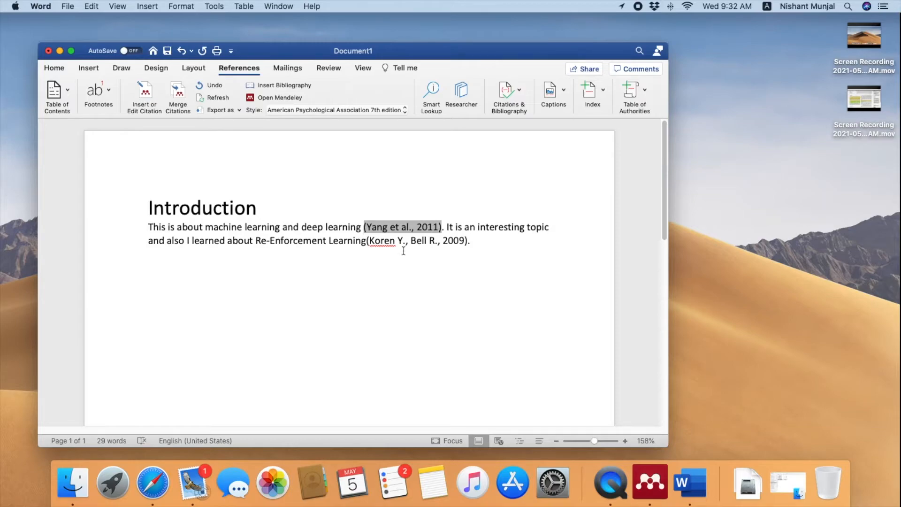
left_click(406, 245)
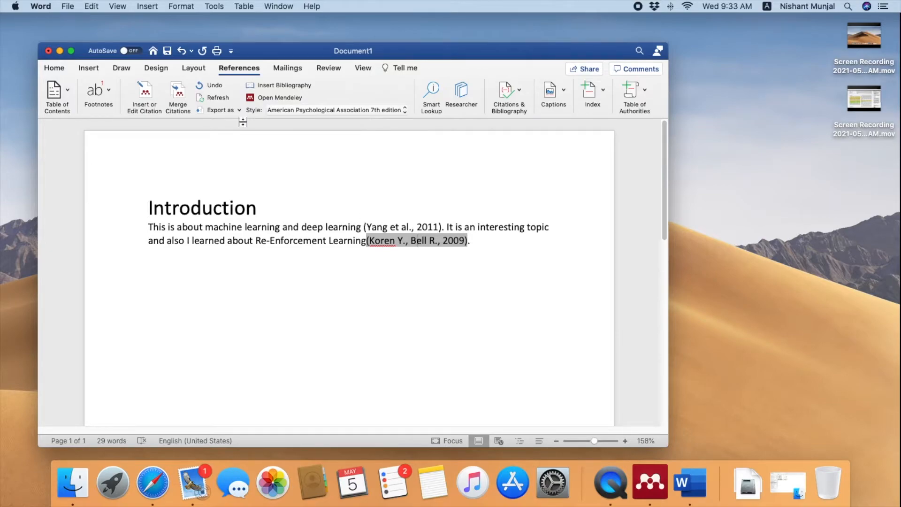
Switch the Mendeley citation style to IEEE so the citations read [1] and [2]
left_click(293, 110)
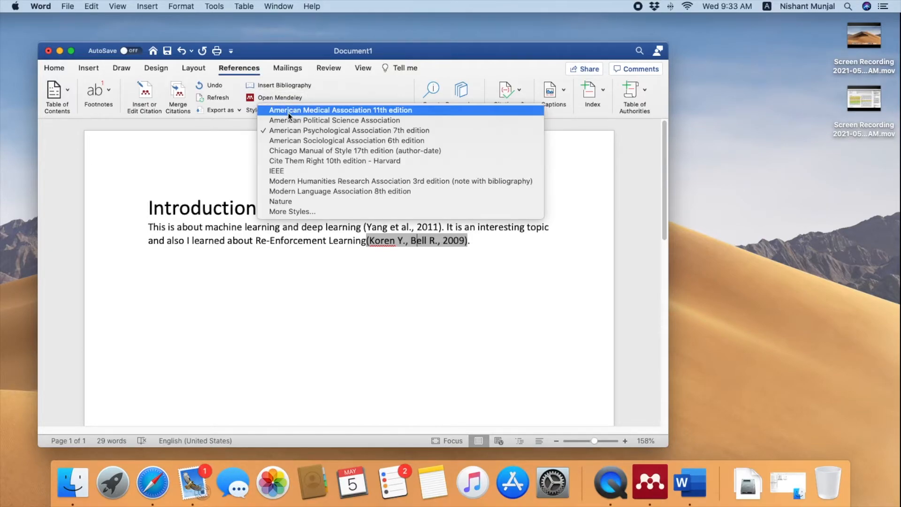
left_click(298, 173)
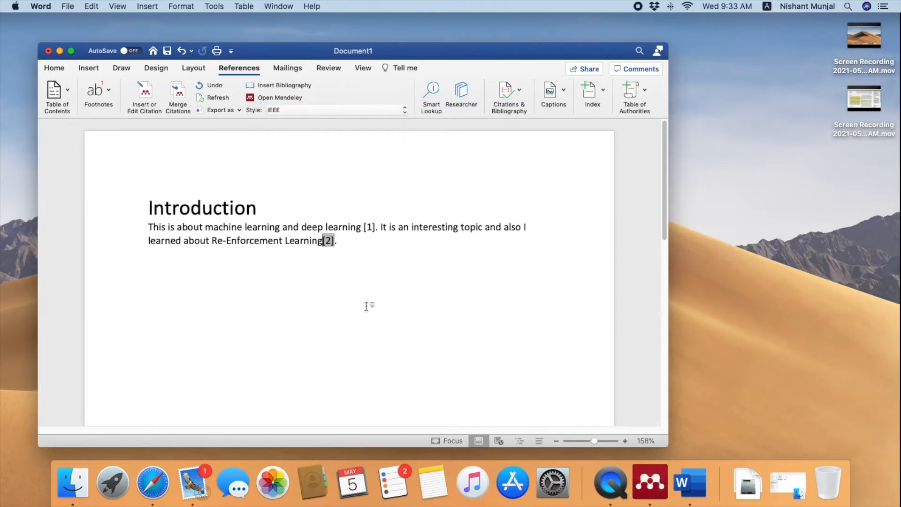
left_click(344, 242)
left_click(149, 228)
left_click(368, 227)
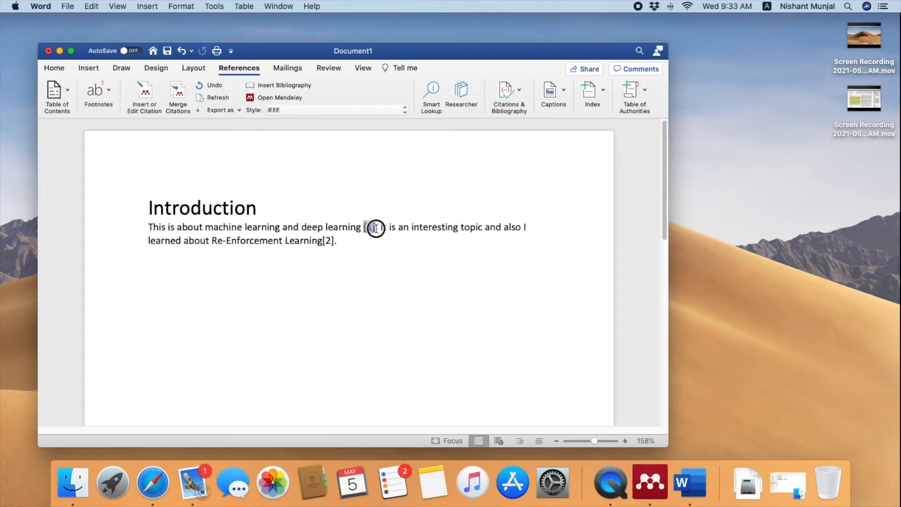
left_click(327, 241)
left_click(151, 227)
left_click(242, 227)
left_click(281, 227)
Insert a citation to Guo 2018, found by searching 'machin', after 'machine learning'
left_click(151, 94)
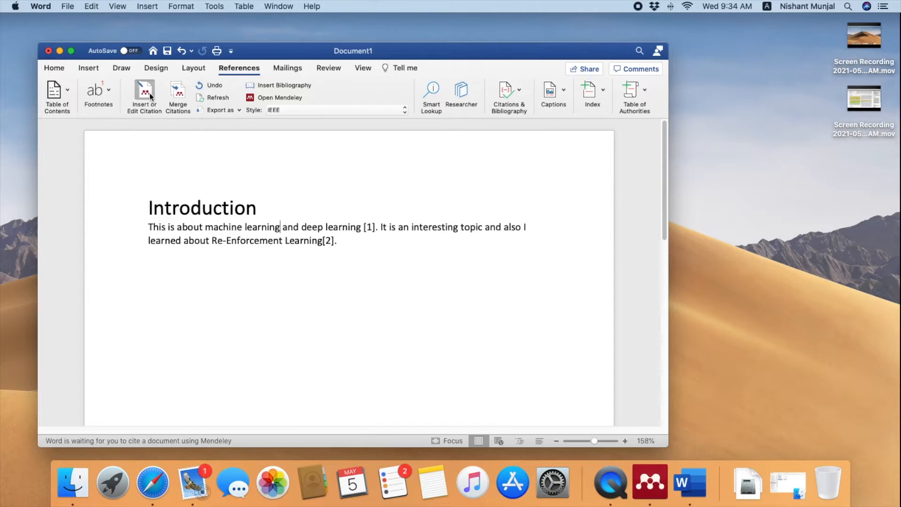
type("machin")
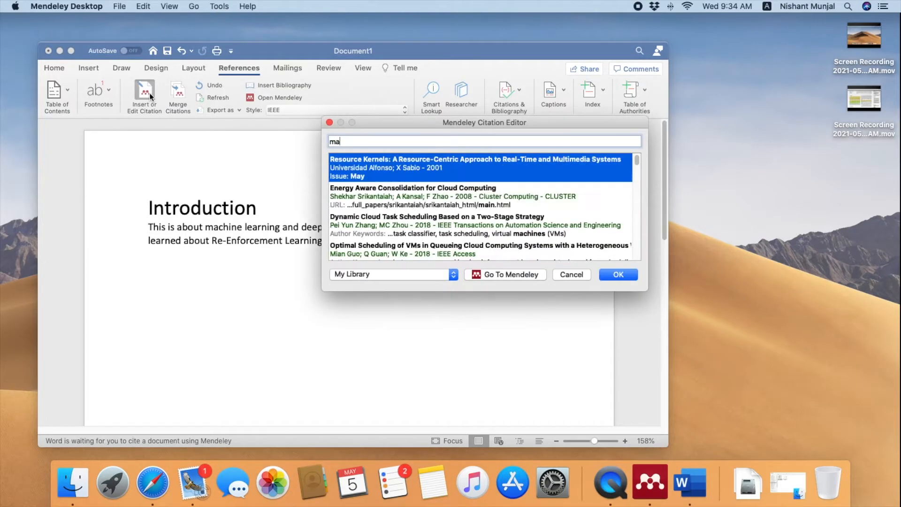
key("Down")
key("Return")
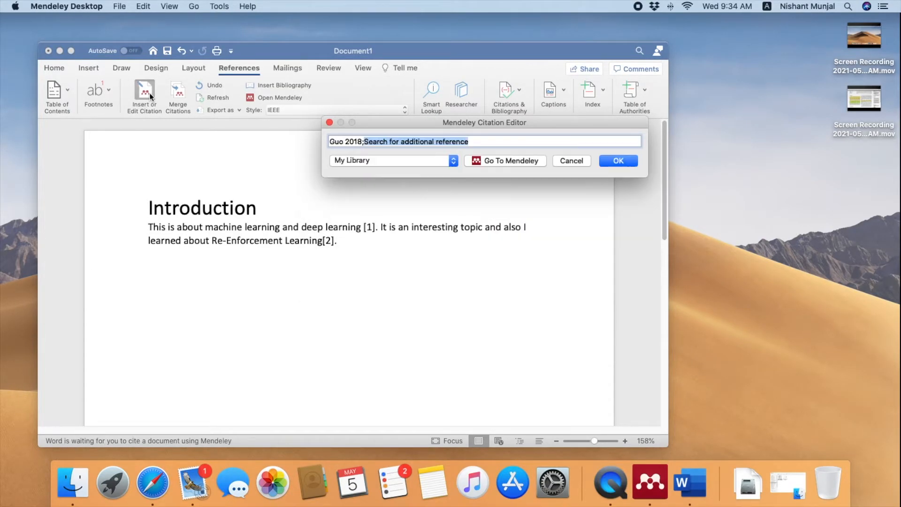
key("Return")
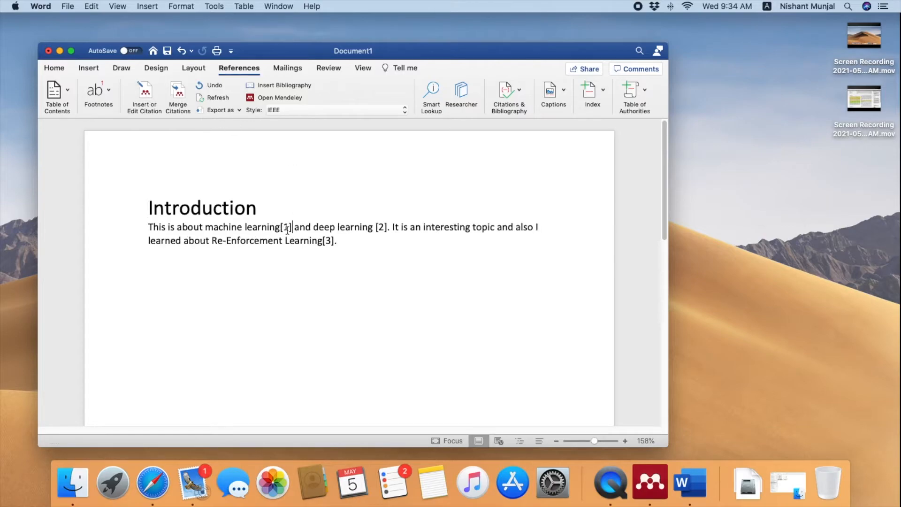
Check the renumbered citations [1], [2] and [3] in the Introduction
left_click(287, 227)
left_click(381, 227)
left_click(328, 241)
Type 'I am using the same reference' at the end of the Introduction paragraph
left_click(281, 228)
left_click(357, 239)
type("T")
key("BackSpace")
type("I am su")
key("BackSpace")
key("BackSpace")
type("using the sam")
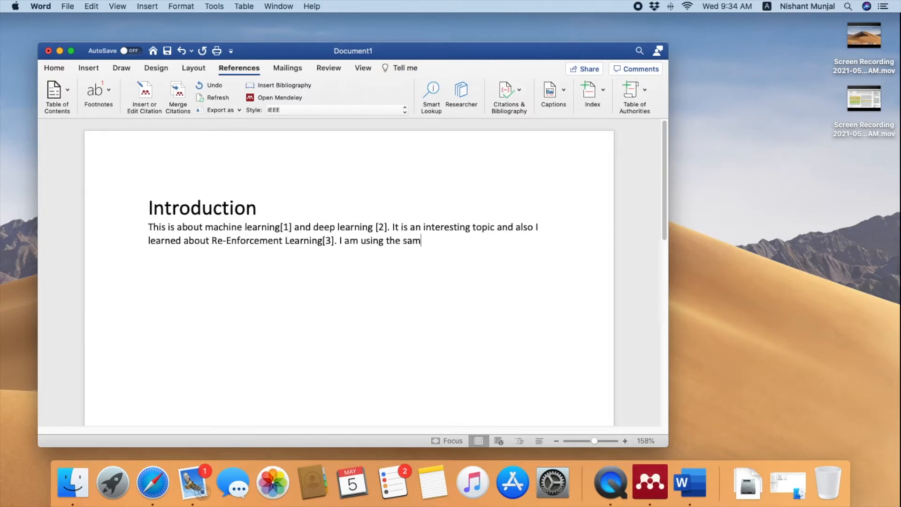
type("e reference")
Search 'machine' and pick Guo 2018 in the citation dialog, then cancel without inserting
left_click(144, 92)
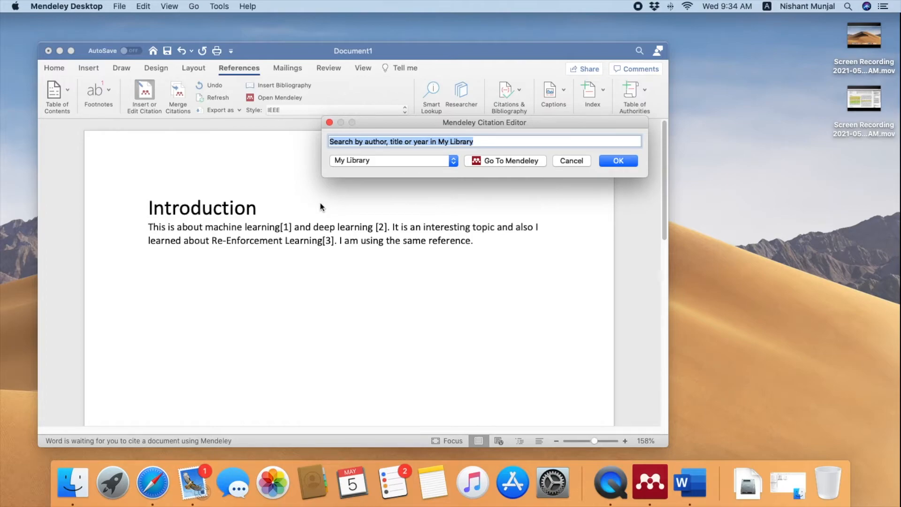
type("machine")
key("Down")
key("Down")
key("Down")
key("Down")
key("Down")
key("Down")
key("Down")
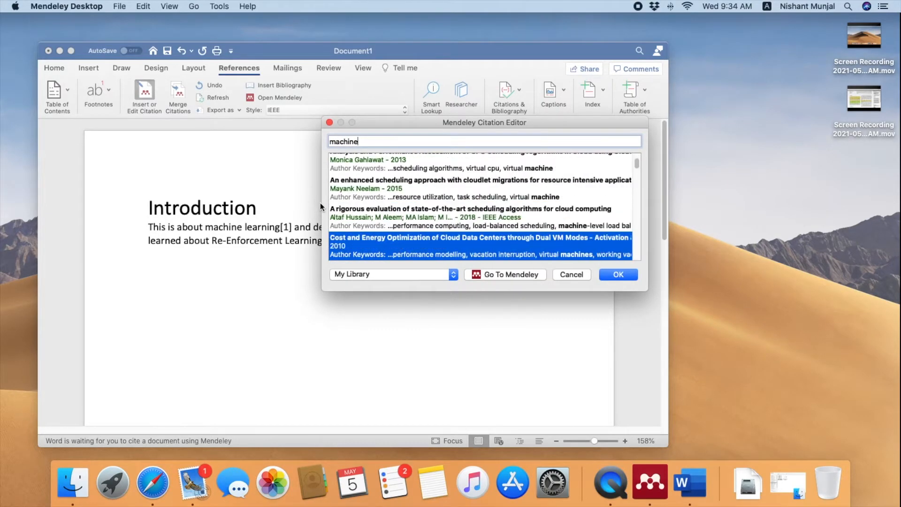
key("Up")
key("Up")
key("Up")
key("Up")
key("Up")
key("Up")
key("Up")
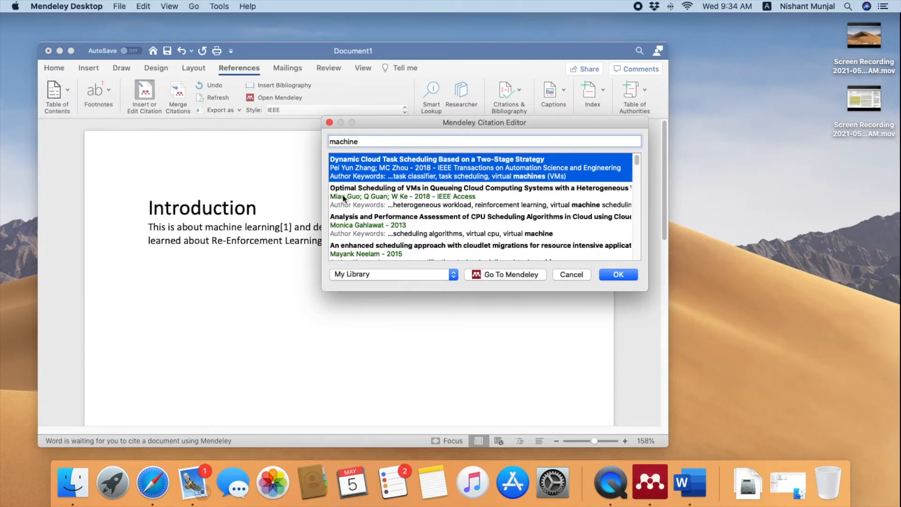
left_click(396, 207)
left_click(578, 161)
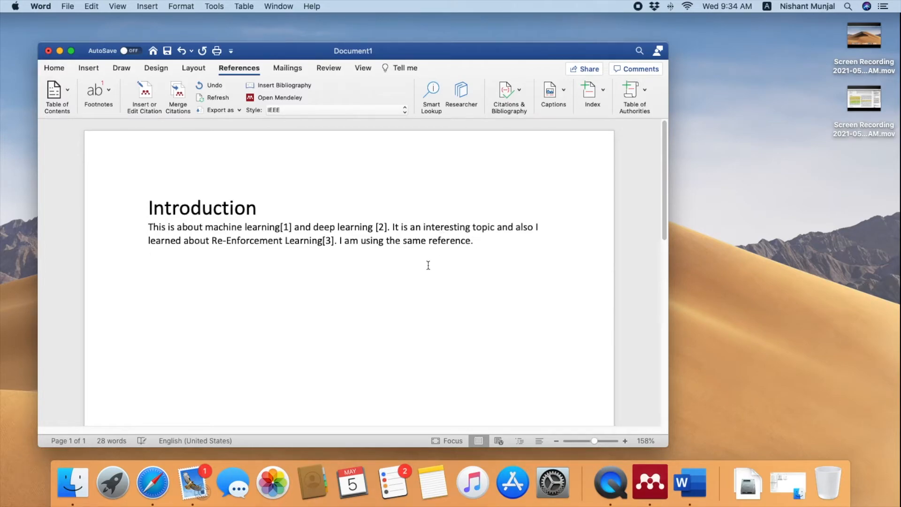
Add a 'Reference' heading below the Introduction and set it to 24 pt
key("Return")
key("Return")
type("Reference")
left_click_drag(139, 281, 181, 280)
left_click(88, 69)
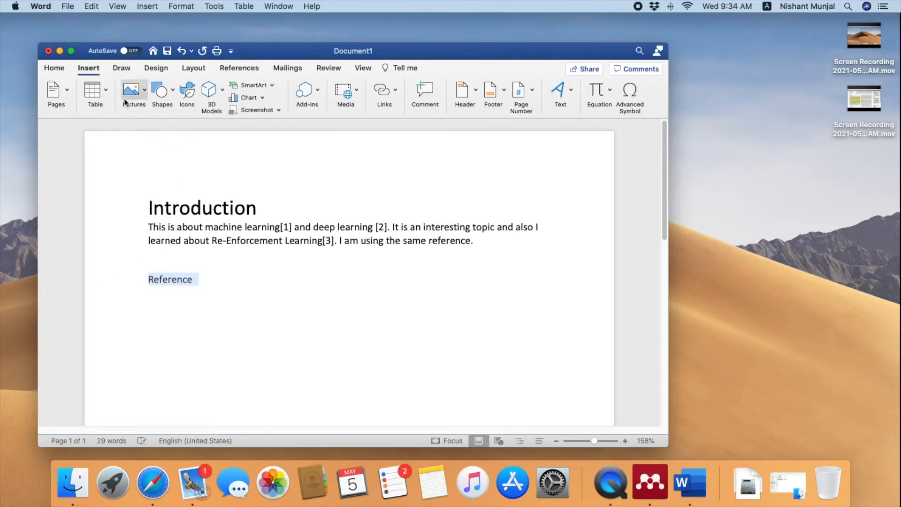
left_click(55, 68)
left_click(172, 88)
type("24")
key("Return")
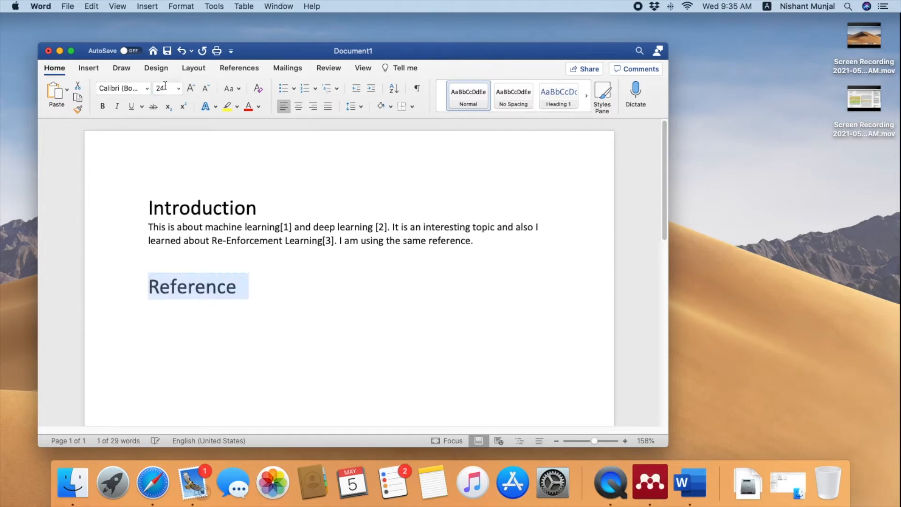
Set the empty line below the heading back to 12 pt text
left_click(246, 315)
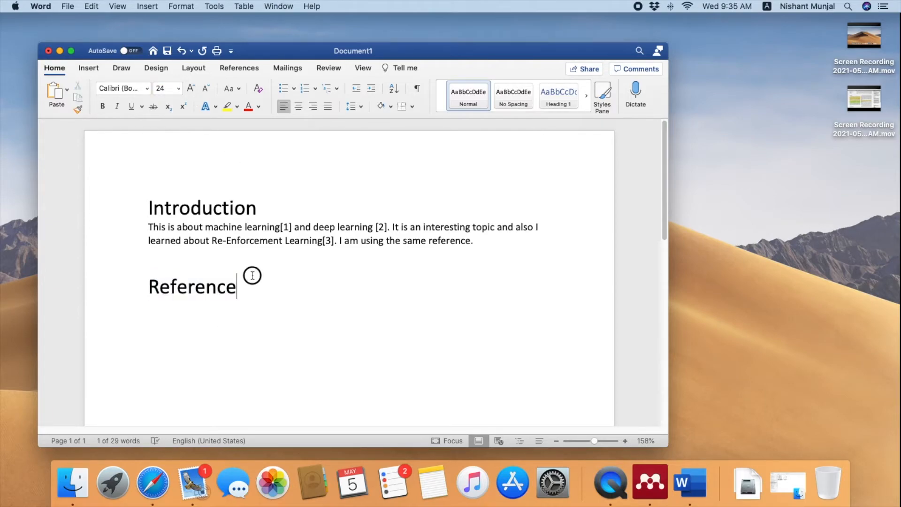
left_click(165, 87)
type("21")
key("Return")
left_click(176, 310)
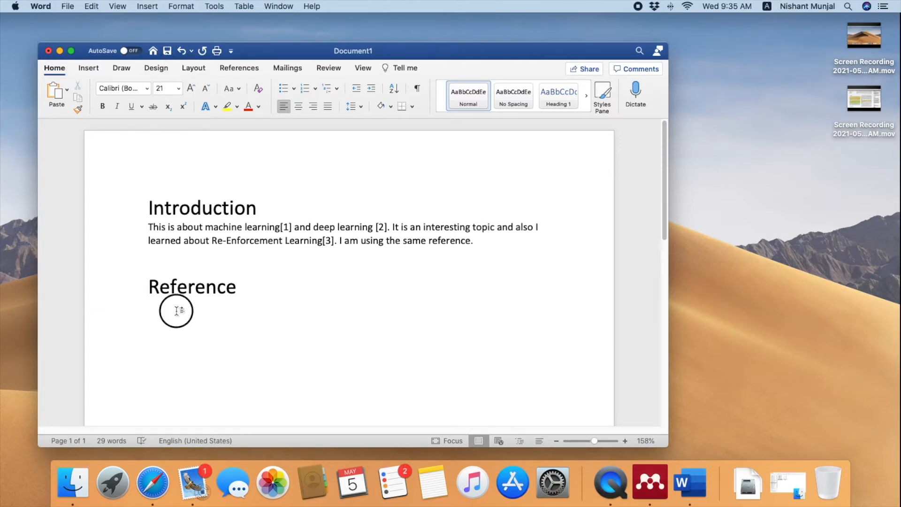
left_click(161, 90)
type("12")
key("Return")
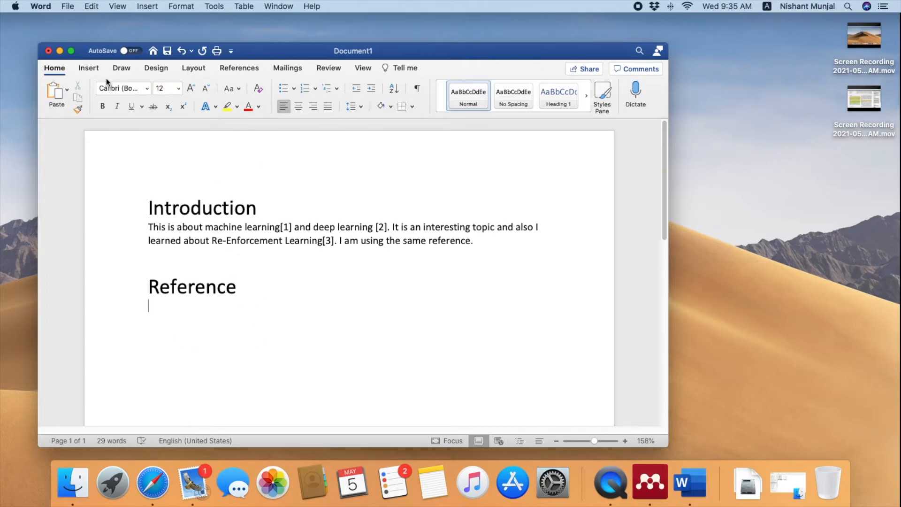
left_click(246, 69)
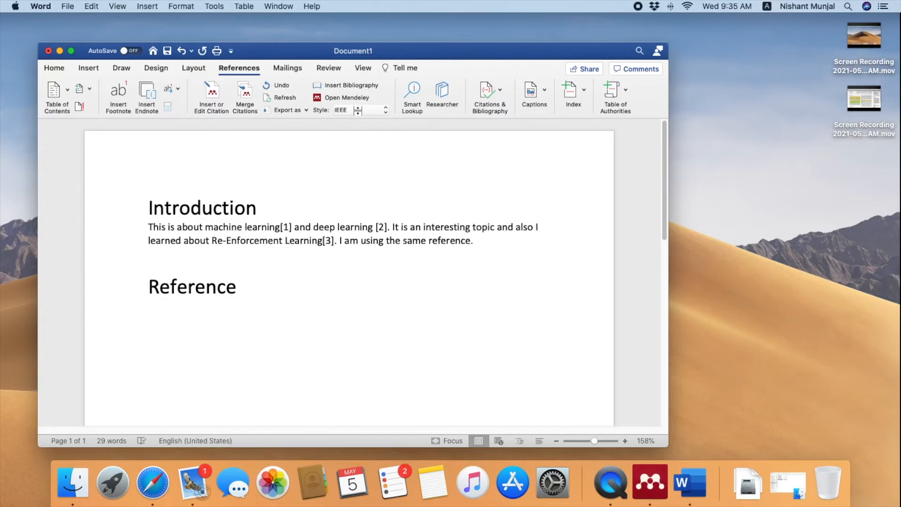
left_click(357, 85)
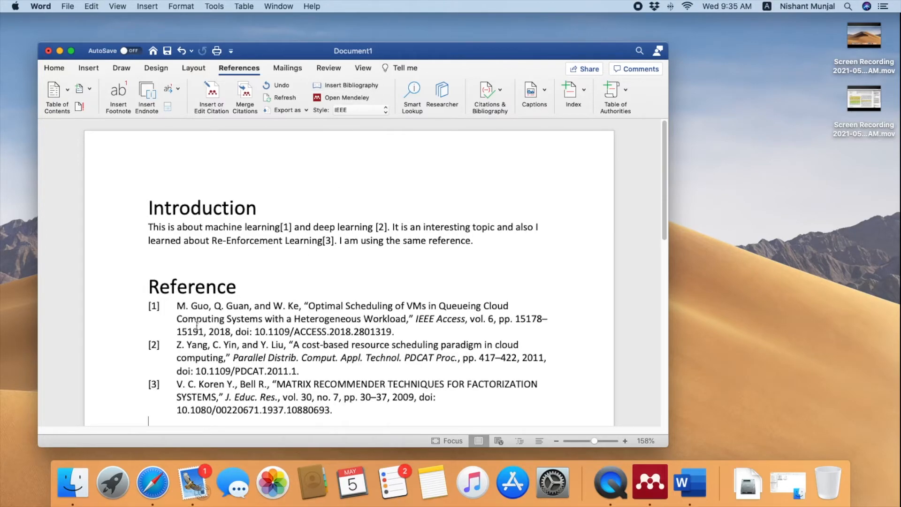
left_click_drag(177, 306, 414, 324)
left_click(358, 273)
scroll(188, 305, "down", 1)
left_click_drag(177, 293, 403, 395)
left_click(253, 359)
left_click(174, 298)
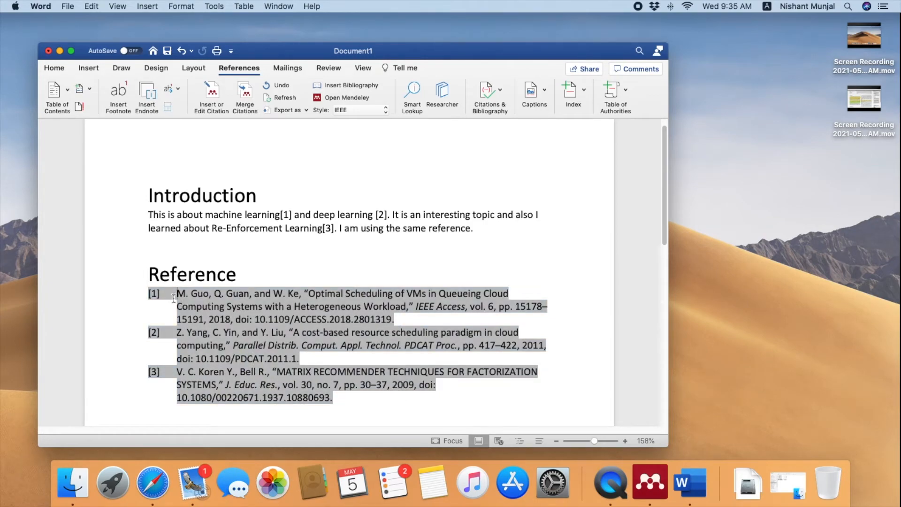
left_click(300, 332)
left_click(476, 234)
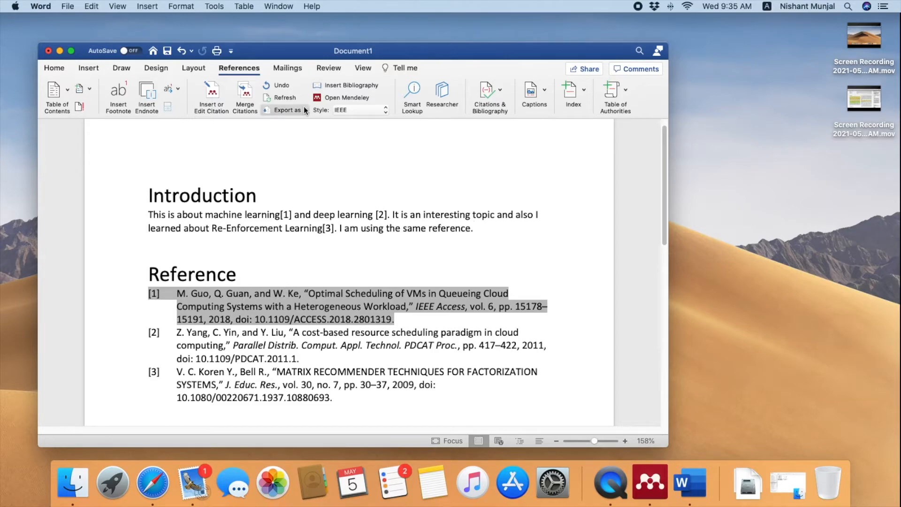
Cite the Guo 2018 Optimal Scheduling paper, found via 'guo 2018', ending the last sentence with [1]
left_click(211, 94)
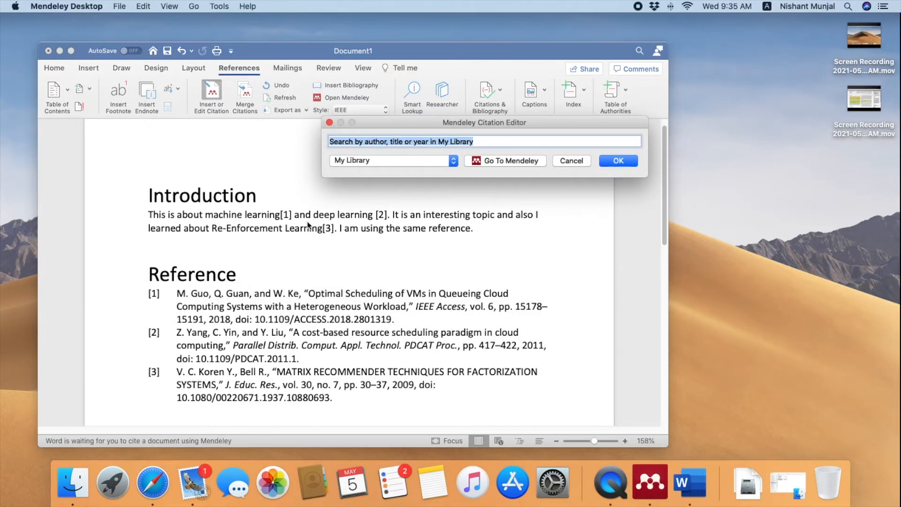
type("guo")
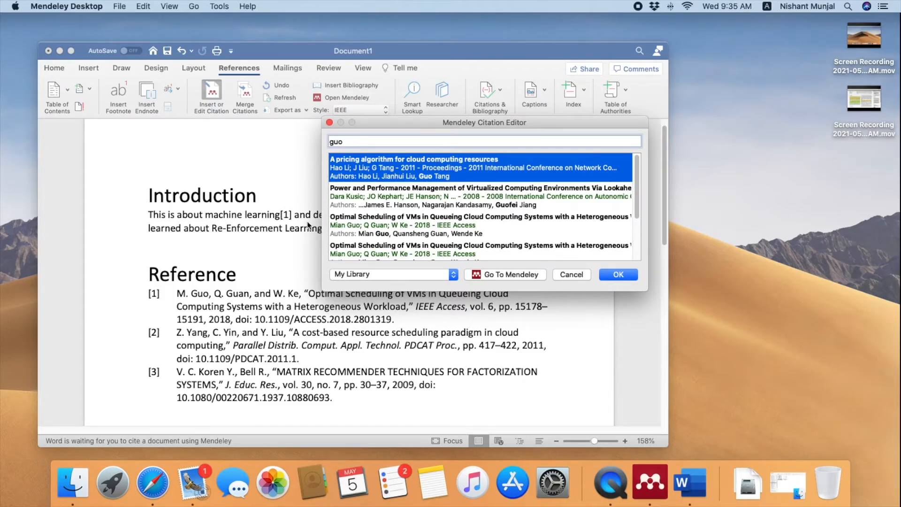
type(" 2018")
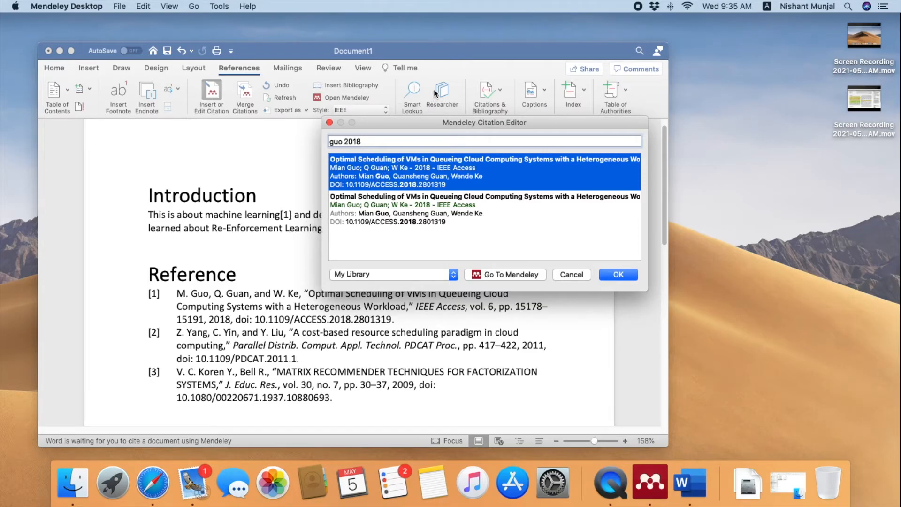
left_click_drag(438, 126, 452, 113)
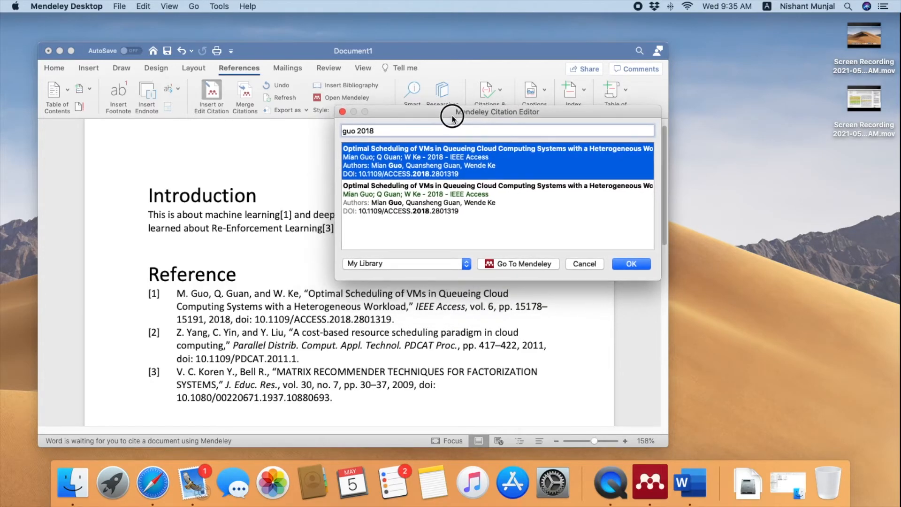
double_click(446, 161)
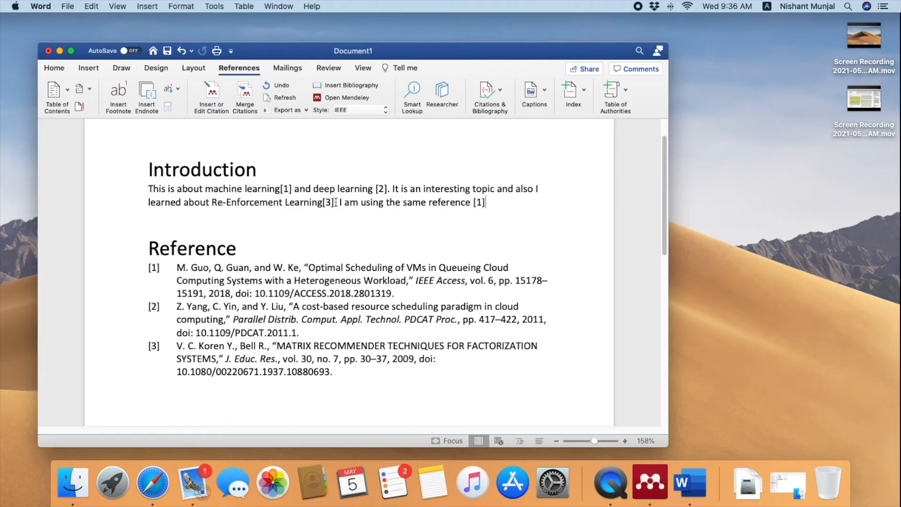
left_click_drag(471, 202, 494, 205)
left_click(358, 251)
left_click(281, 188)
Delete the old reference list under the Reference heading
left_click(294, 192)
left_click_drag(143, 266, 408, 387)
key("BackSpace")
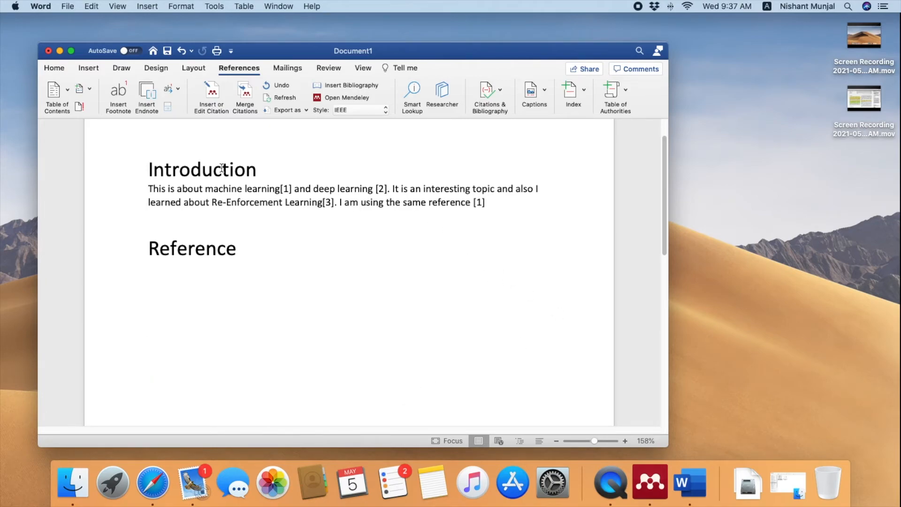
Insert a fresh Mendeley bibliography under the Reference heading, undoing a misplaced one
left_click(495, 209)
left_click(351, 86)
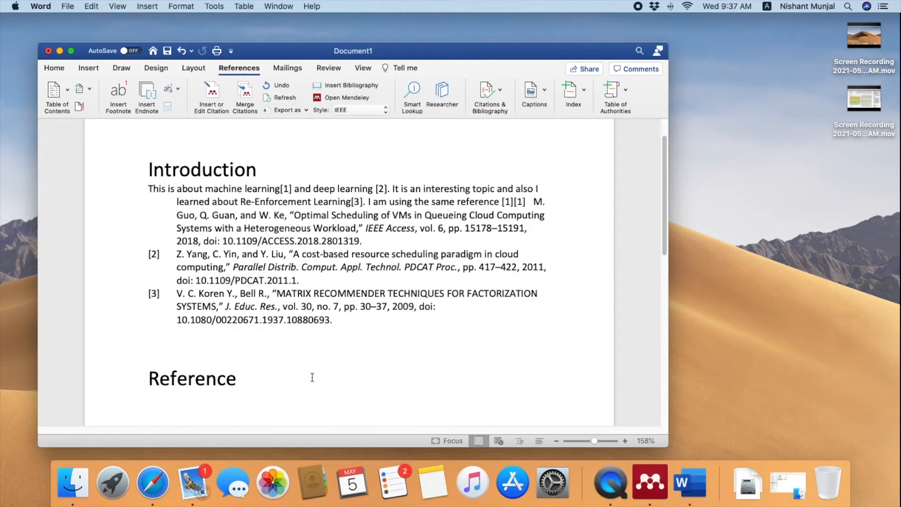
key("super+z")
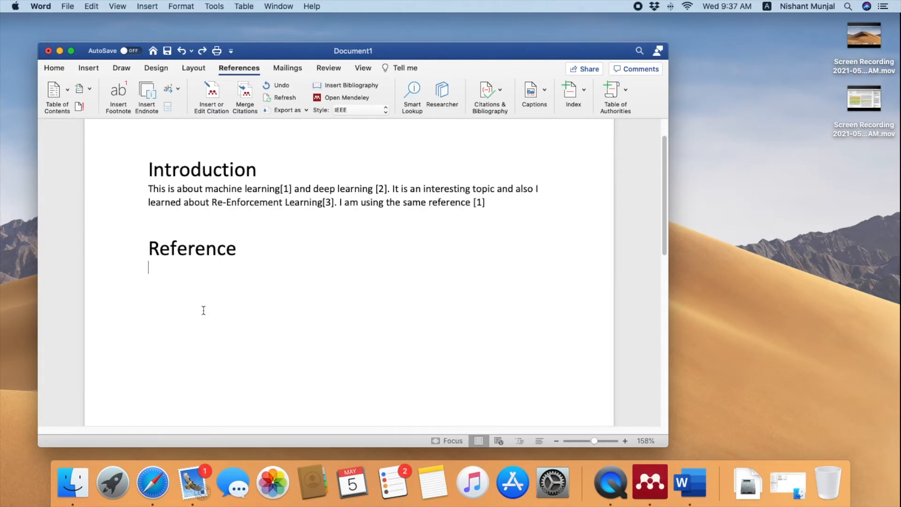
left_click(351, 85)
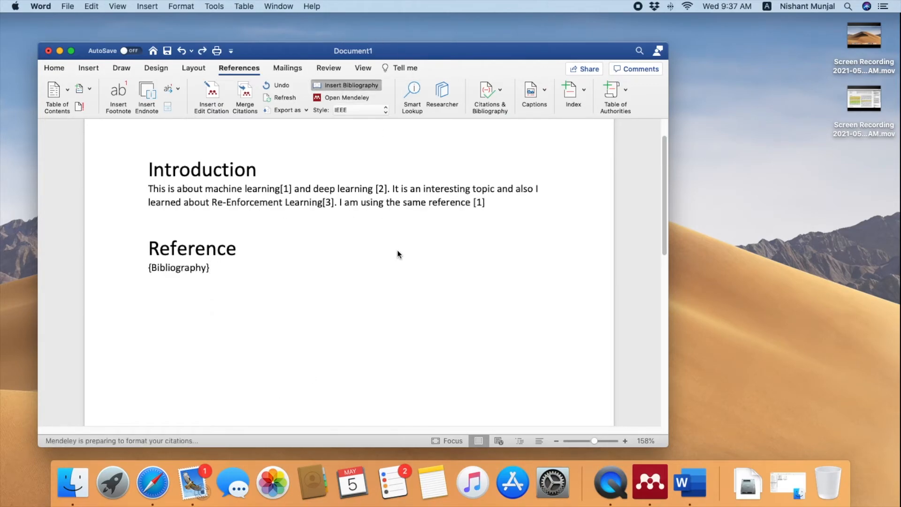
left_click_drag(179, 272, 349, 378)
left_click(352, 252)
left_click(379, 111)
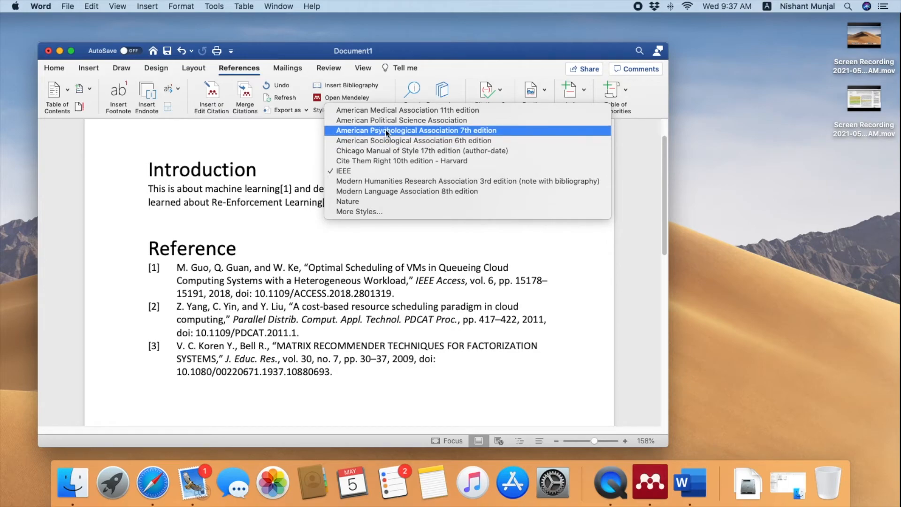
Apply the American Psychological Association 7th edition style and review the reformatted citations and list
left_click(504, 131)
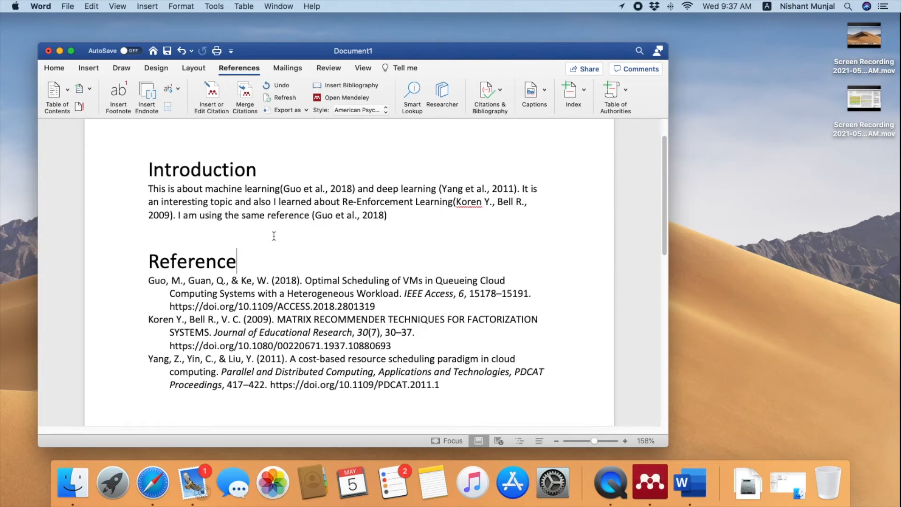
left_click_drag(147, 280, 377, 375)
left_click_drag(245, 188, 454, 229)
left_click(442, 242)
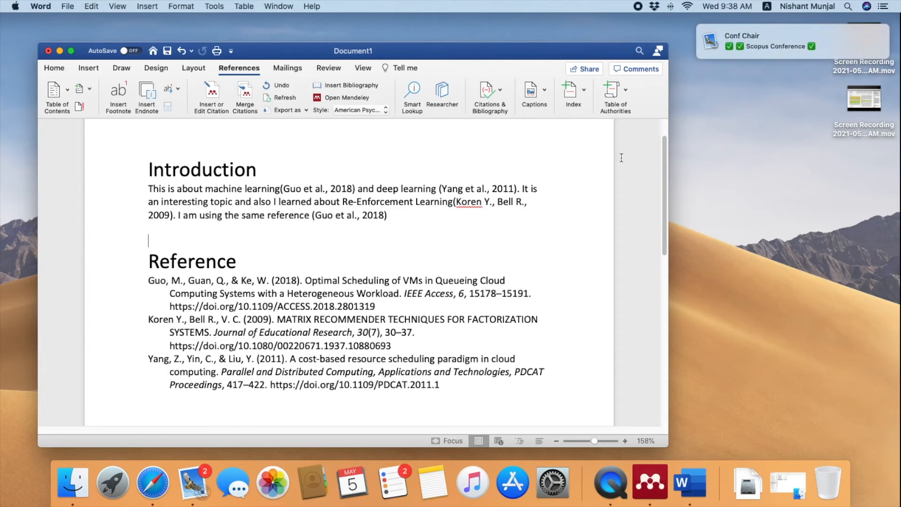
Turn on Do Not Disturb and move the Word window toward the top-right
mouse_move(871, 38)
left_click(885, 6)
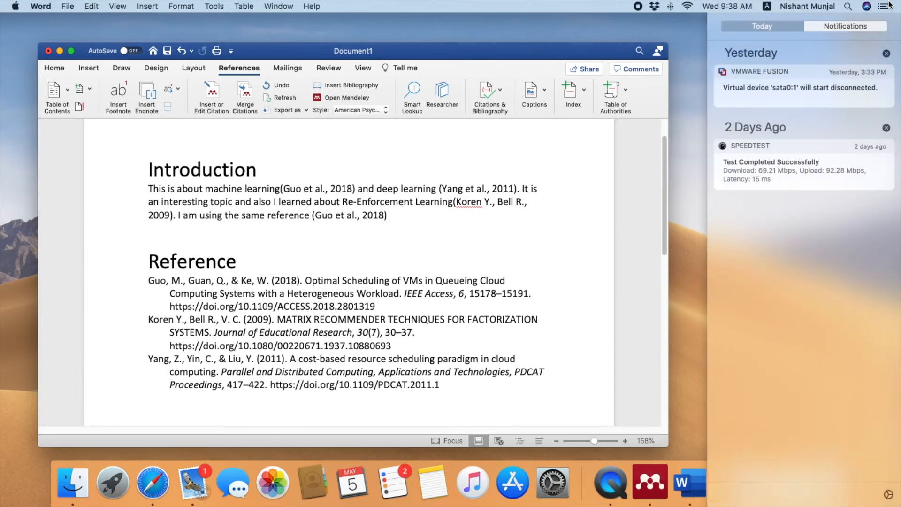
scroll(838, 54, "up", 3)
left_click(877, 84)
left_click(502, 201)
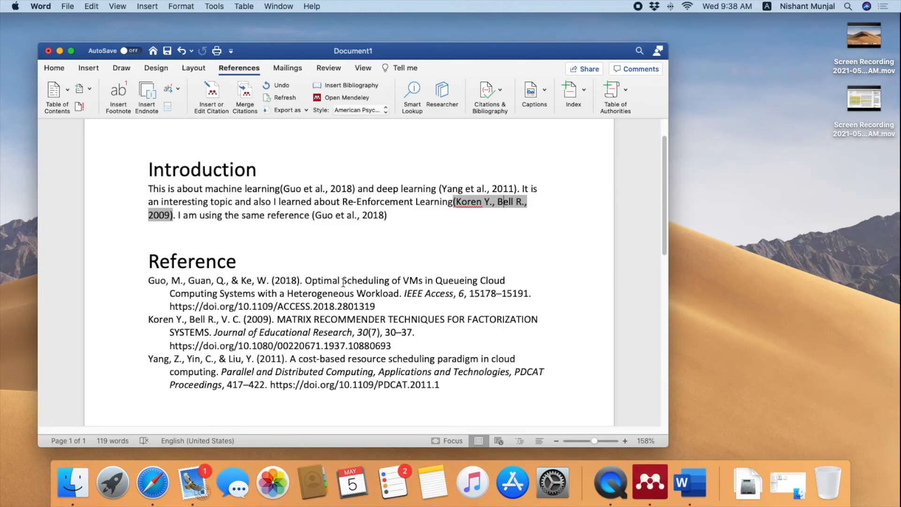
left_click_drag(275, 49, 470, 25)
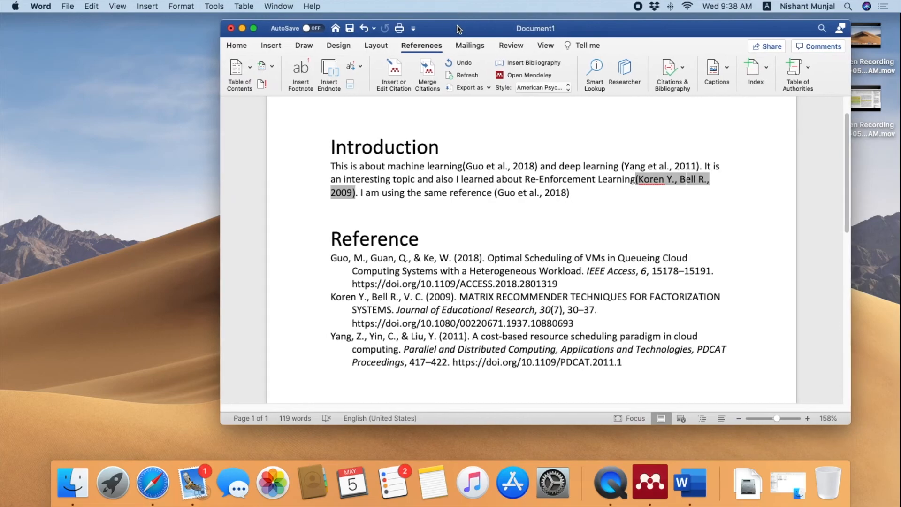
left_click(649, 482)
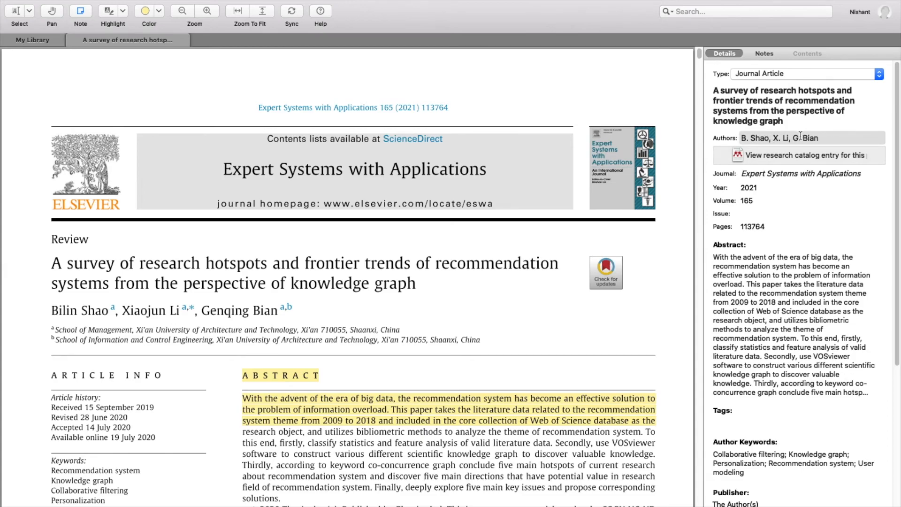
left_click(72, 40)
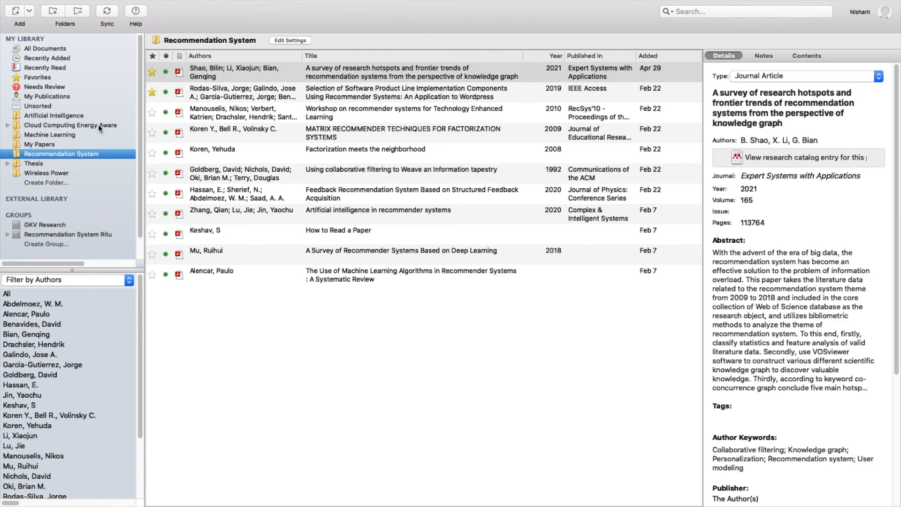
left_click(730, 11)
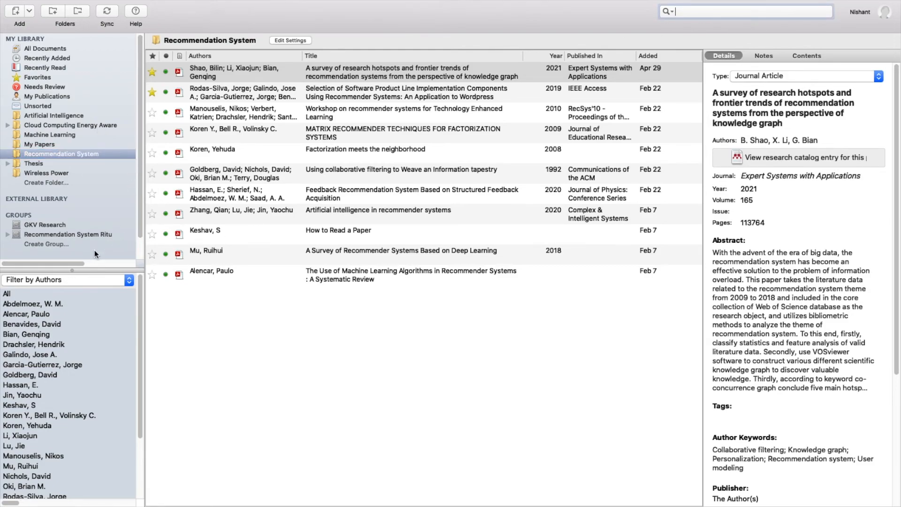
left_click(61, 280)
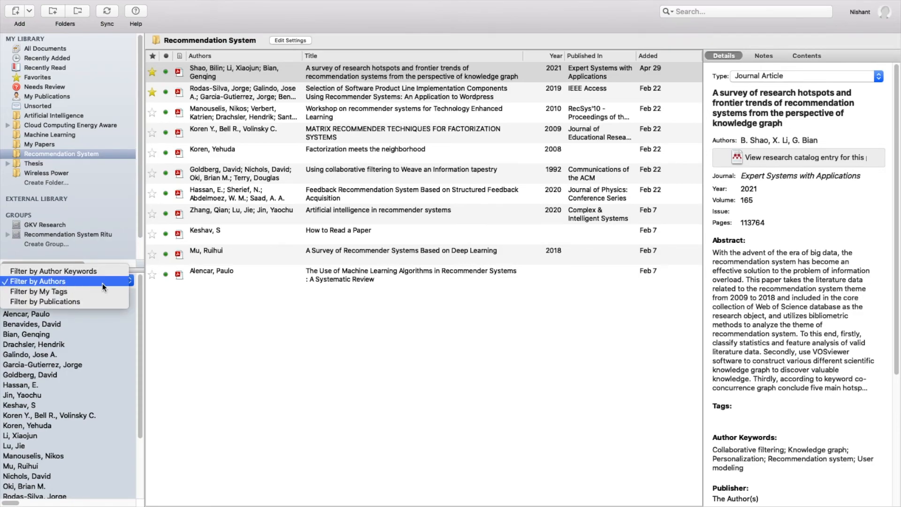
left_click(181, 323)
scroll(13, 301, "down", 5)
scroll(14, 305, "up", 5)
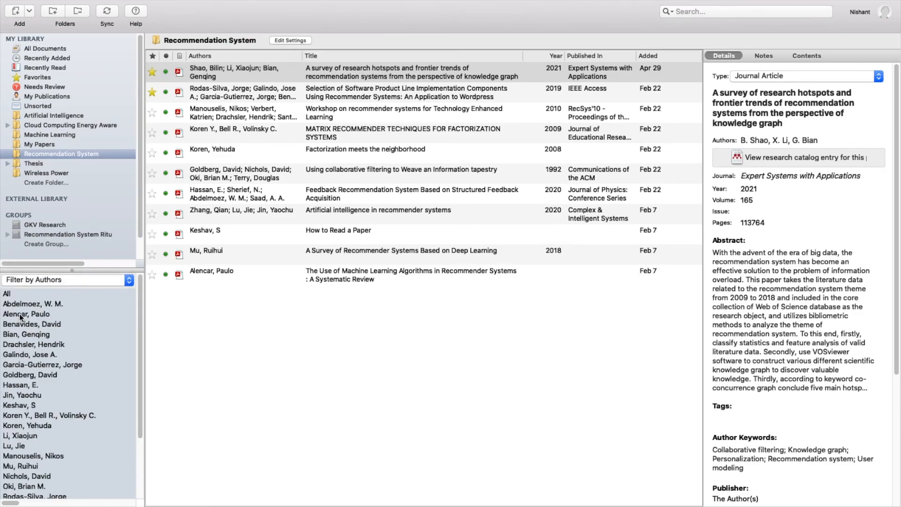
scroll(50, 324, "down", 3)
scroll(57, 342, "up", 3)
left_click(72, 279)
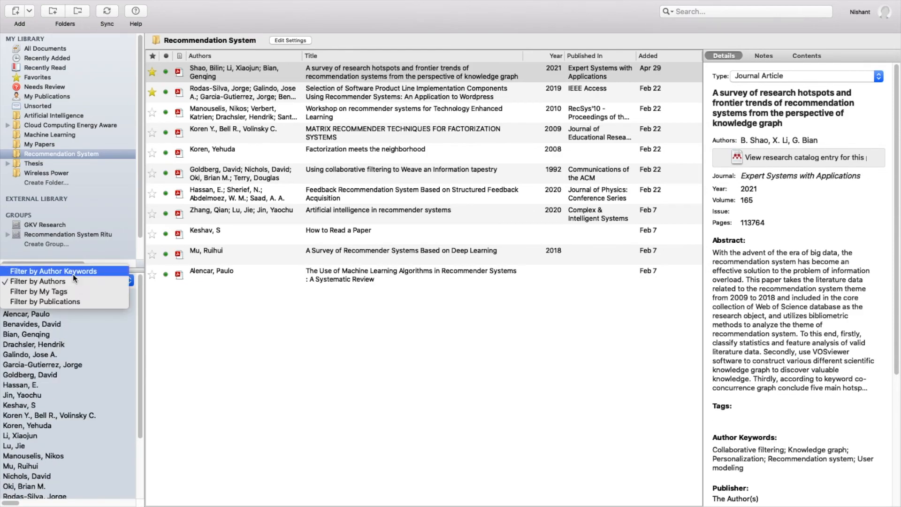
left_click(75, 271)
left_click(72, 281)
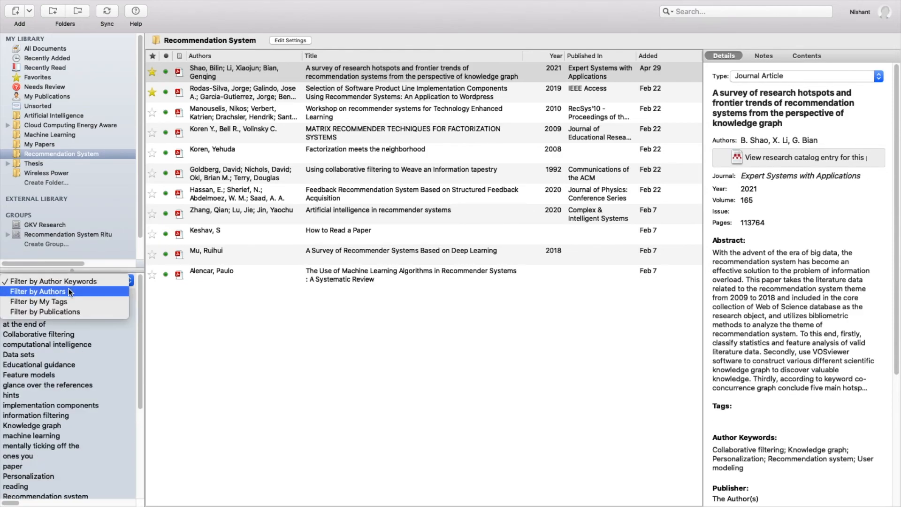
left_click(68, 288)
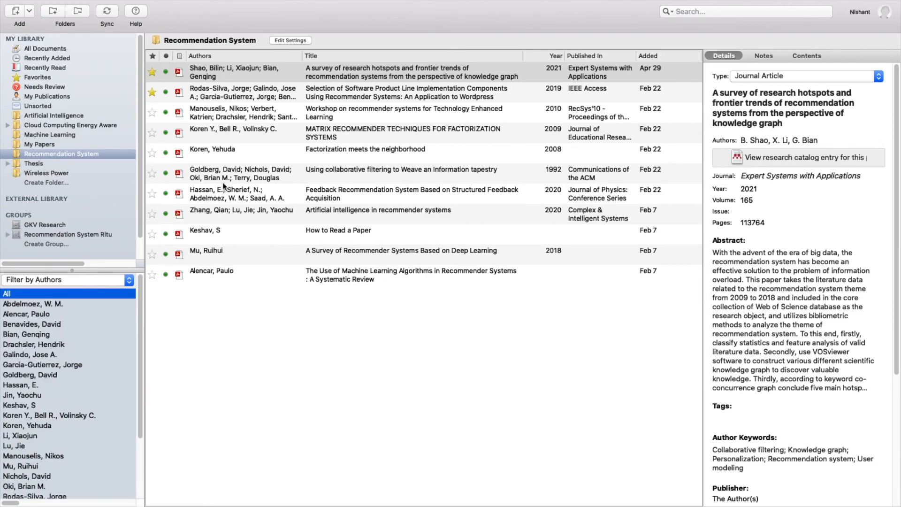
left_click(51, 155)
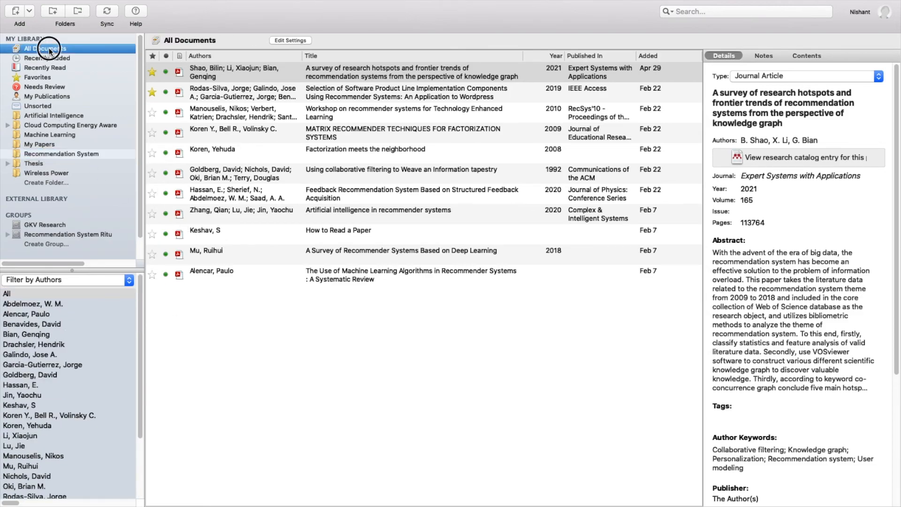
left_click(49, 49)
scroll(52, 336, "down", 15)
scroll(55, 333, "down", 20)
scroll(39, 347, "up", 15)
scroll(23, 319, "up", 20)
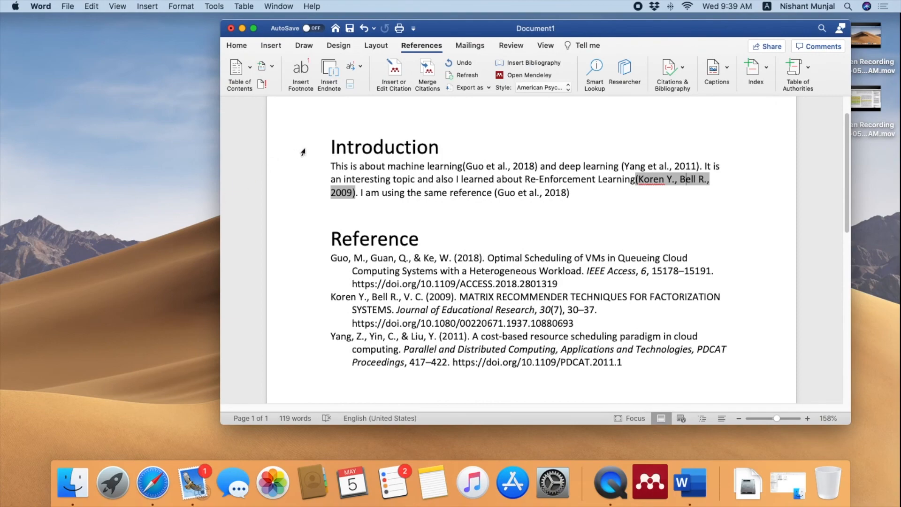
left_click(355, 157)
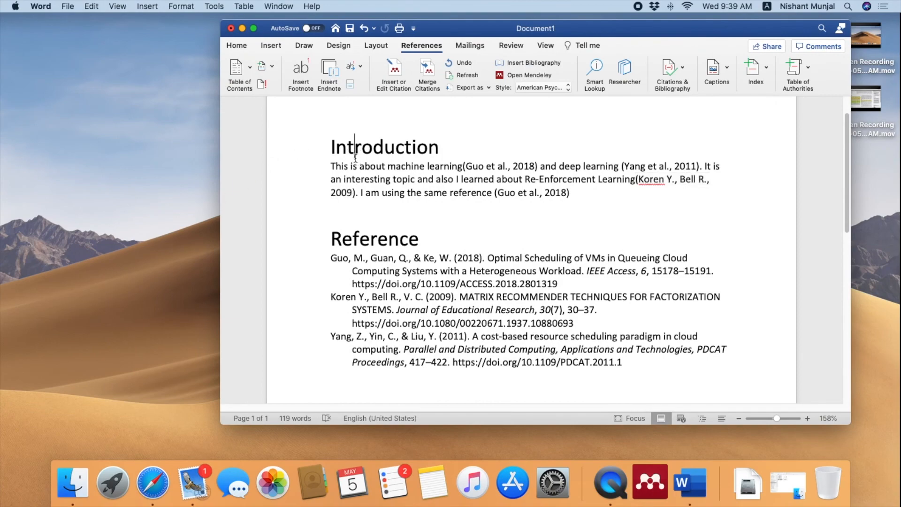